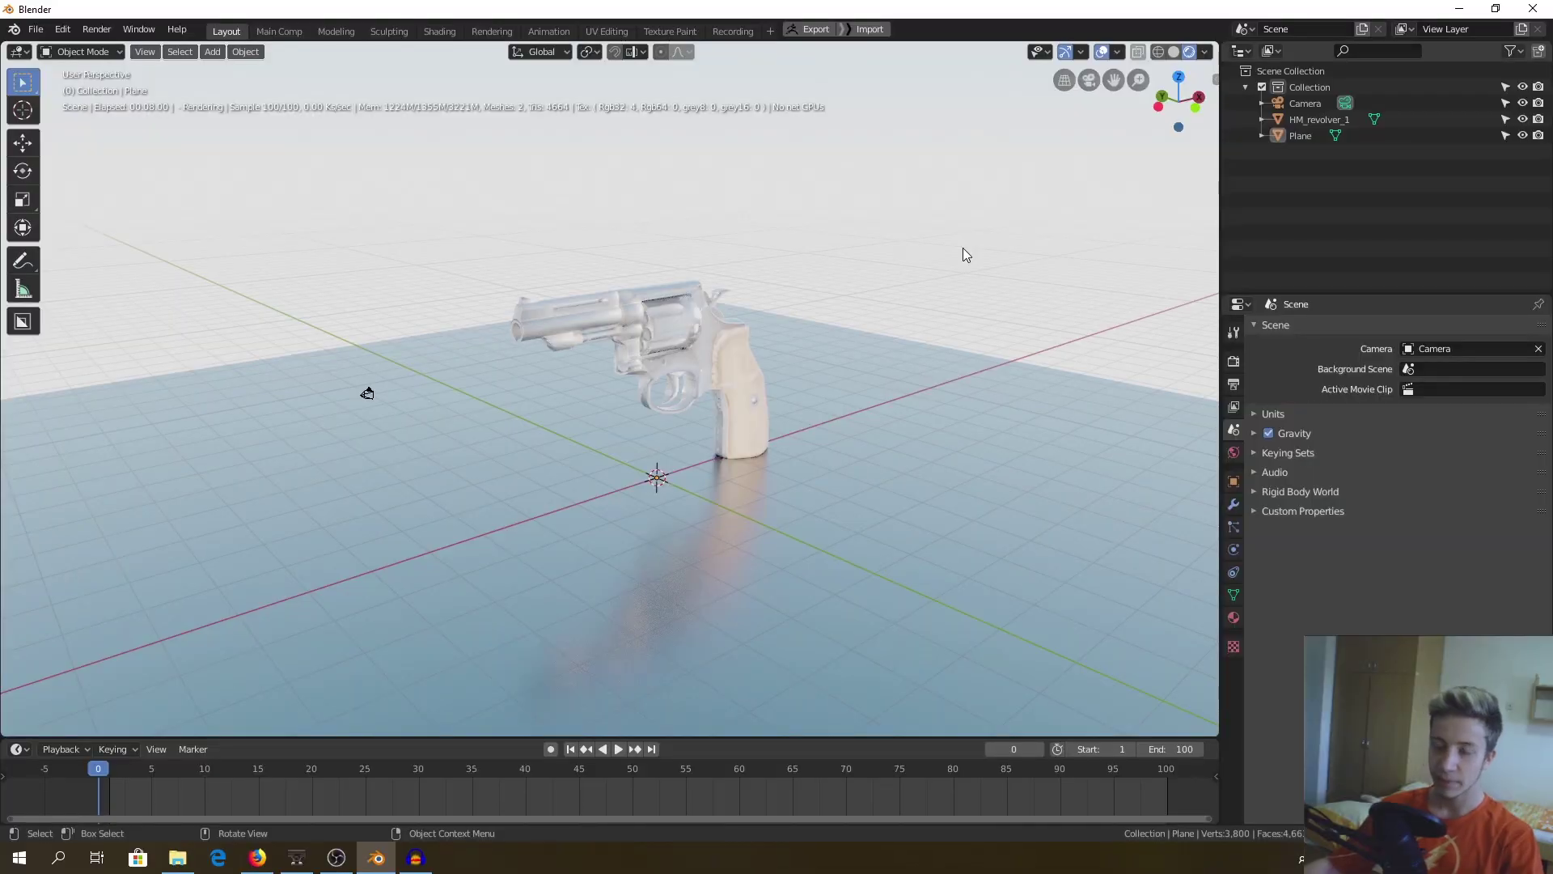
Orbit the viewport to look down on the revolver from a higher angle
scroll(322, 426, up, 3)
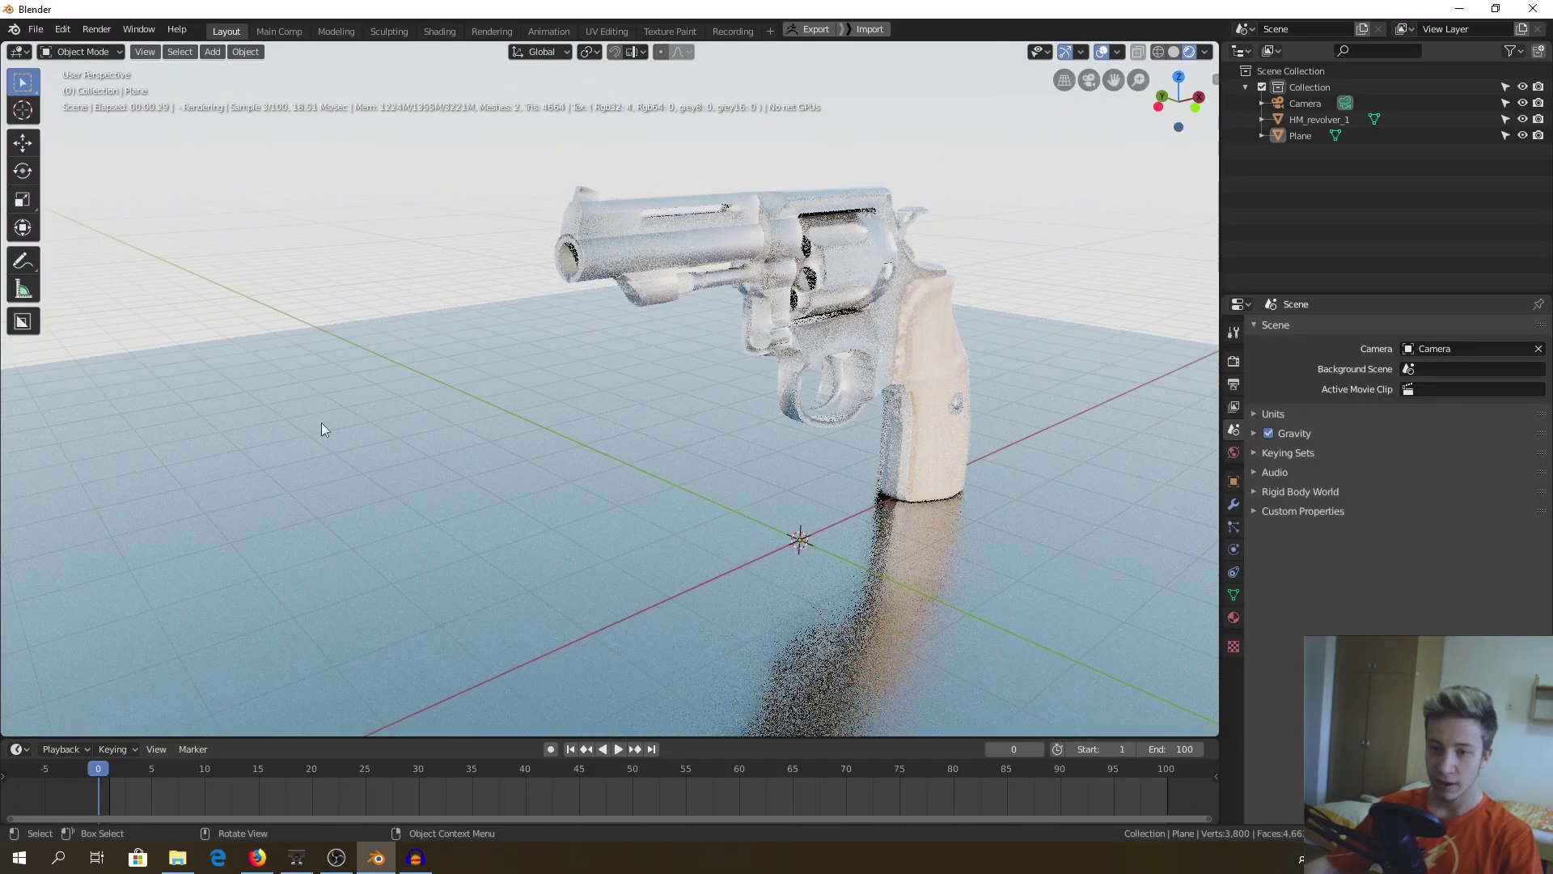
scroll(190, 448, down, 1)
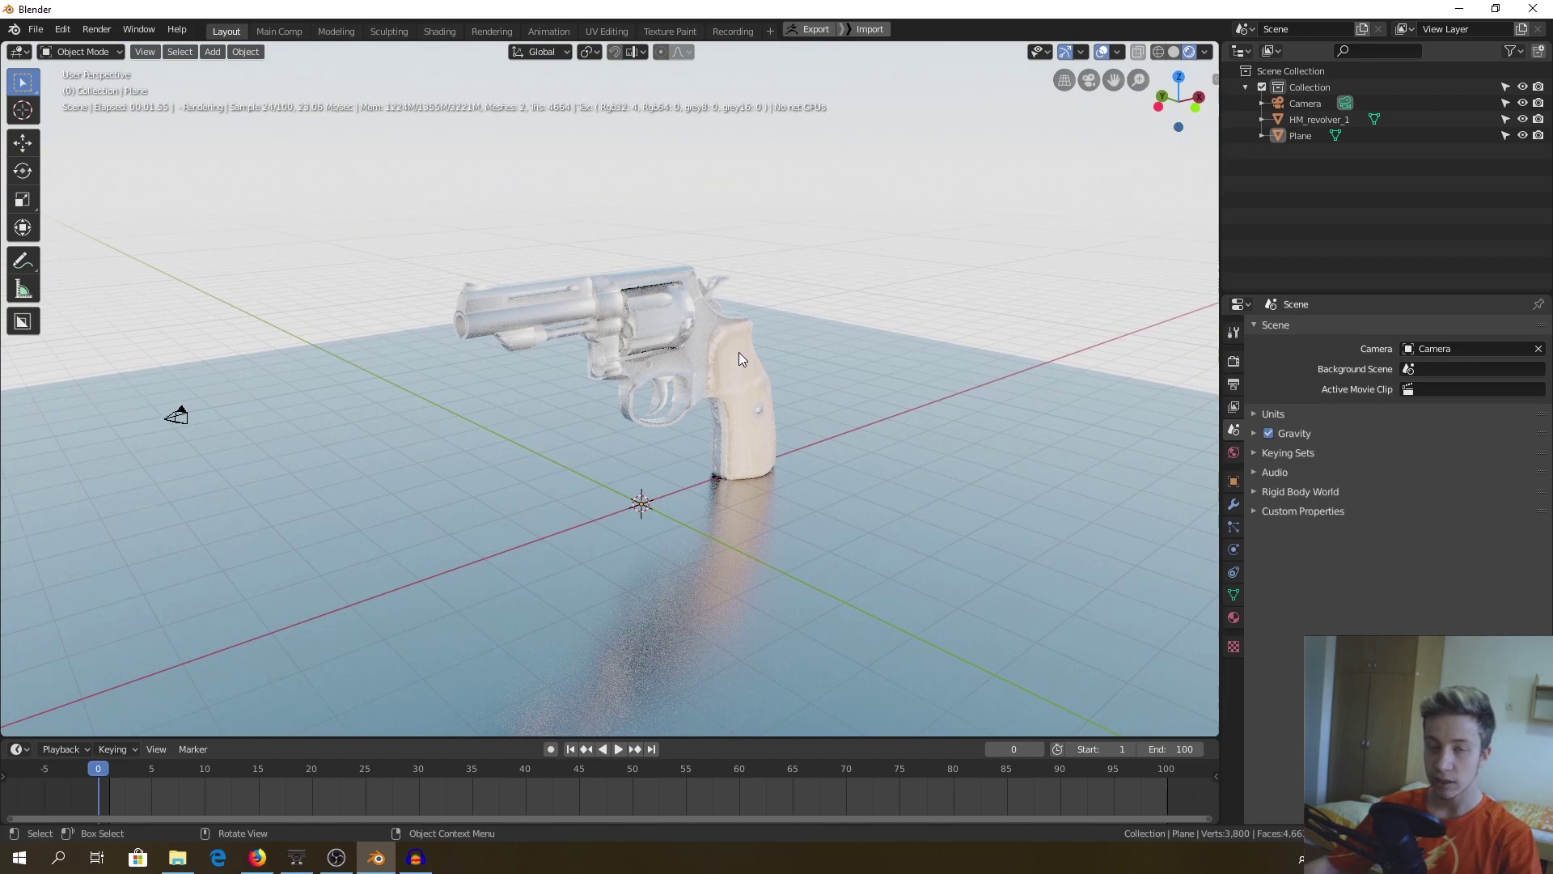
middle_drag(723, 369, 939, 442)
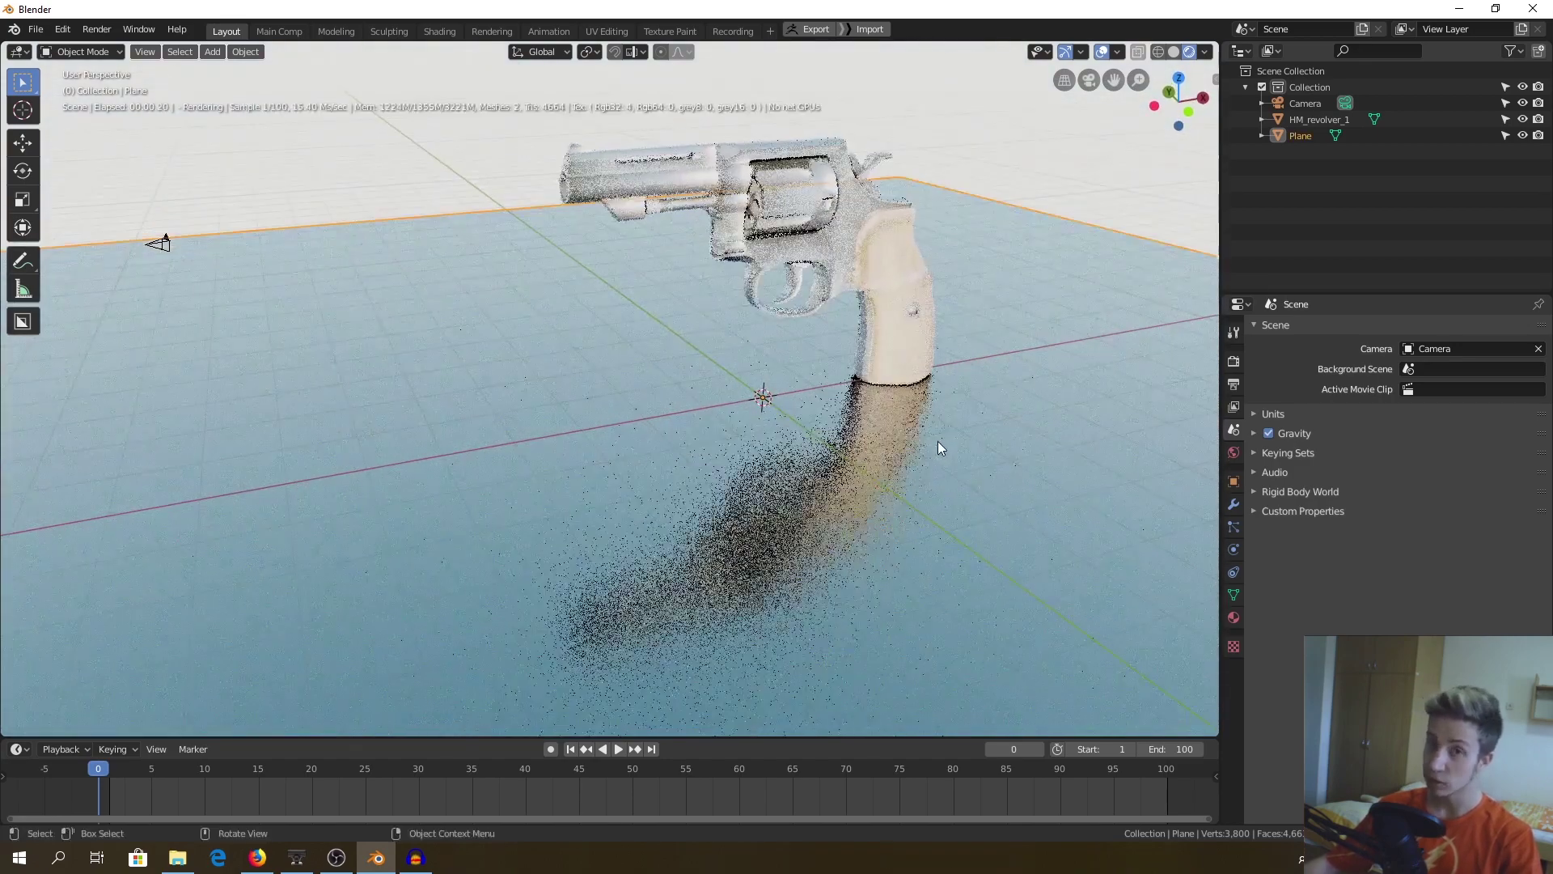
mouse_move(628, 343)
middle_down()
mouse_move(649, 382)
mouse_move(668, 355)
mouse_move(651, 352)
middle_up()
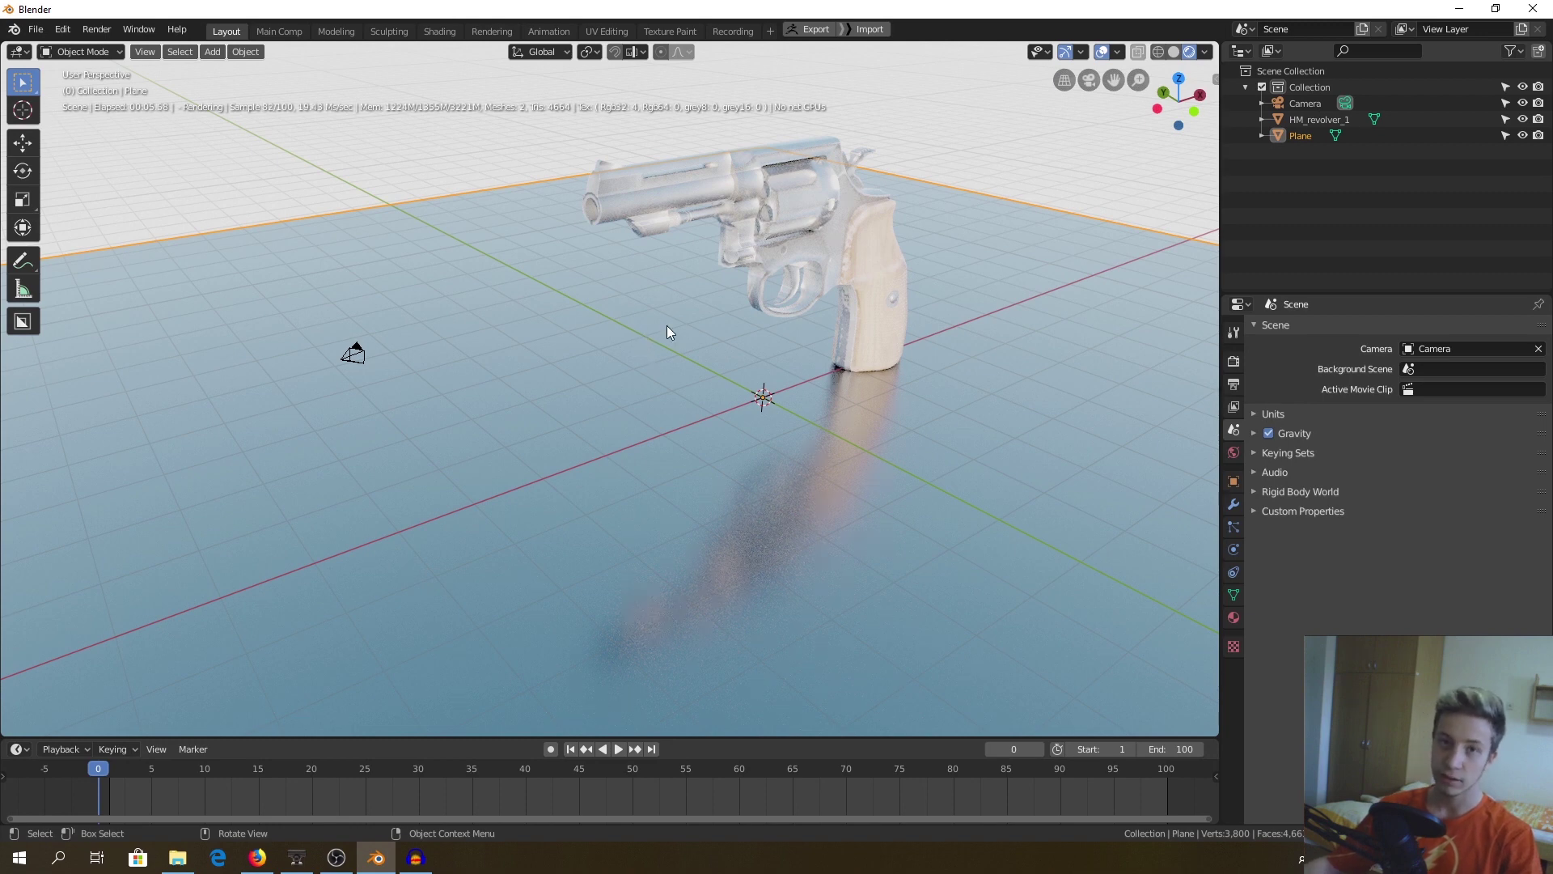
middle_drag(628, 279, 770, 300)
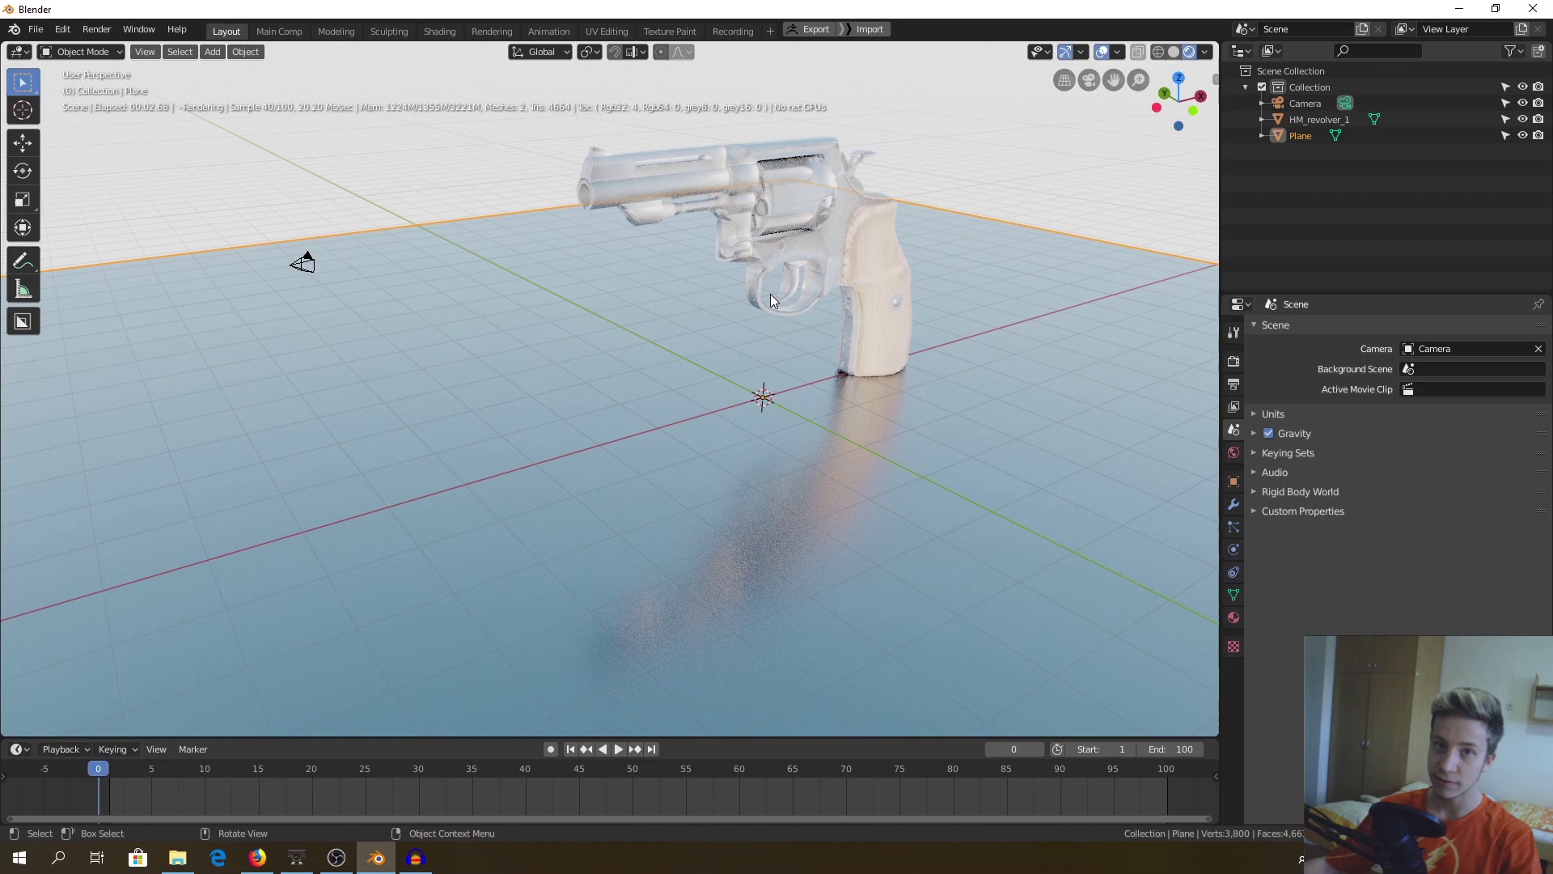
Go to the Shading workspace and show the World node tree instead of the revolver's material
click(446, 34)
click(843, 157)
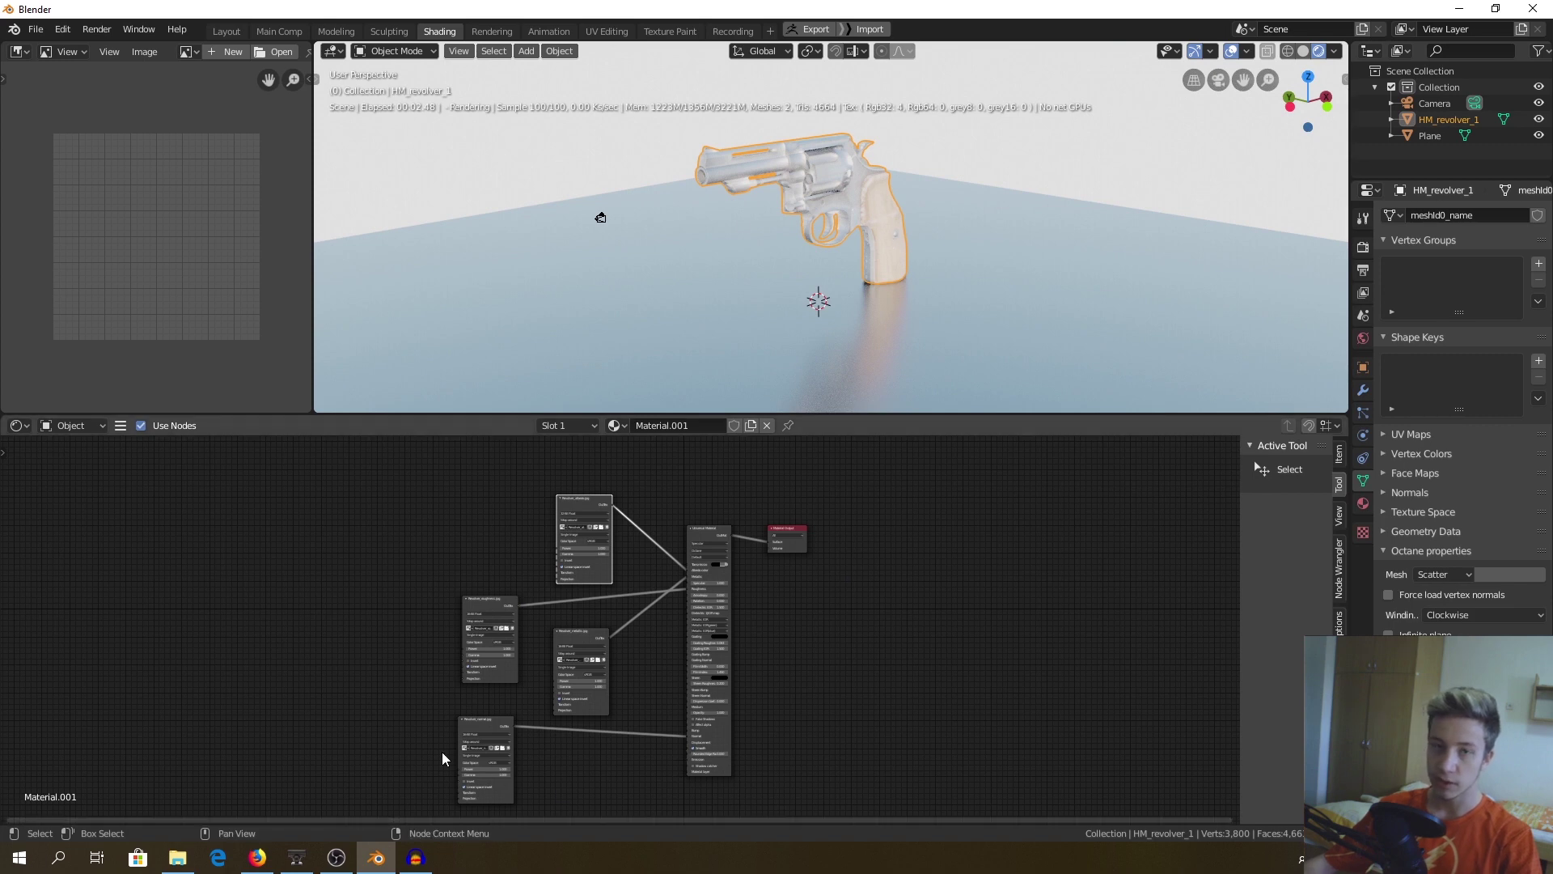
key(ctrl+z)
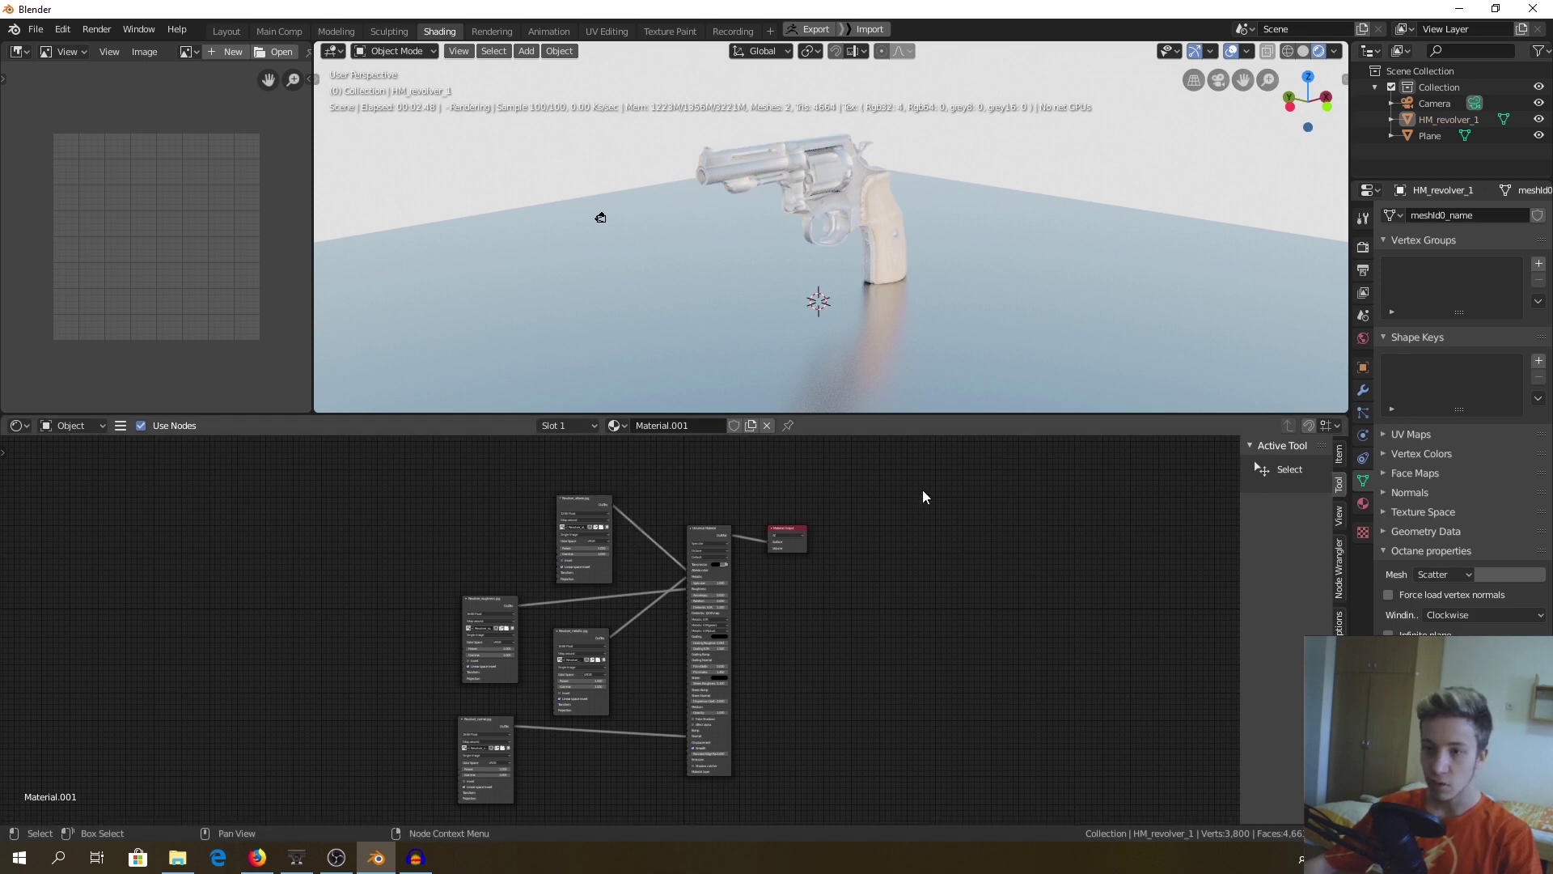
click(65, 426)
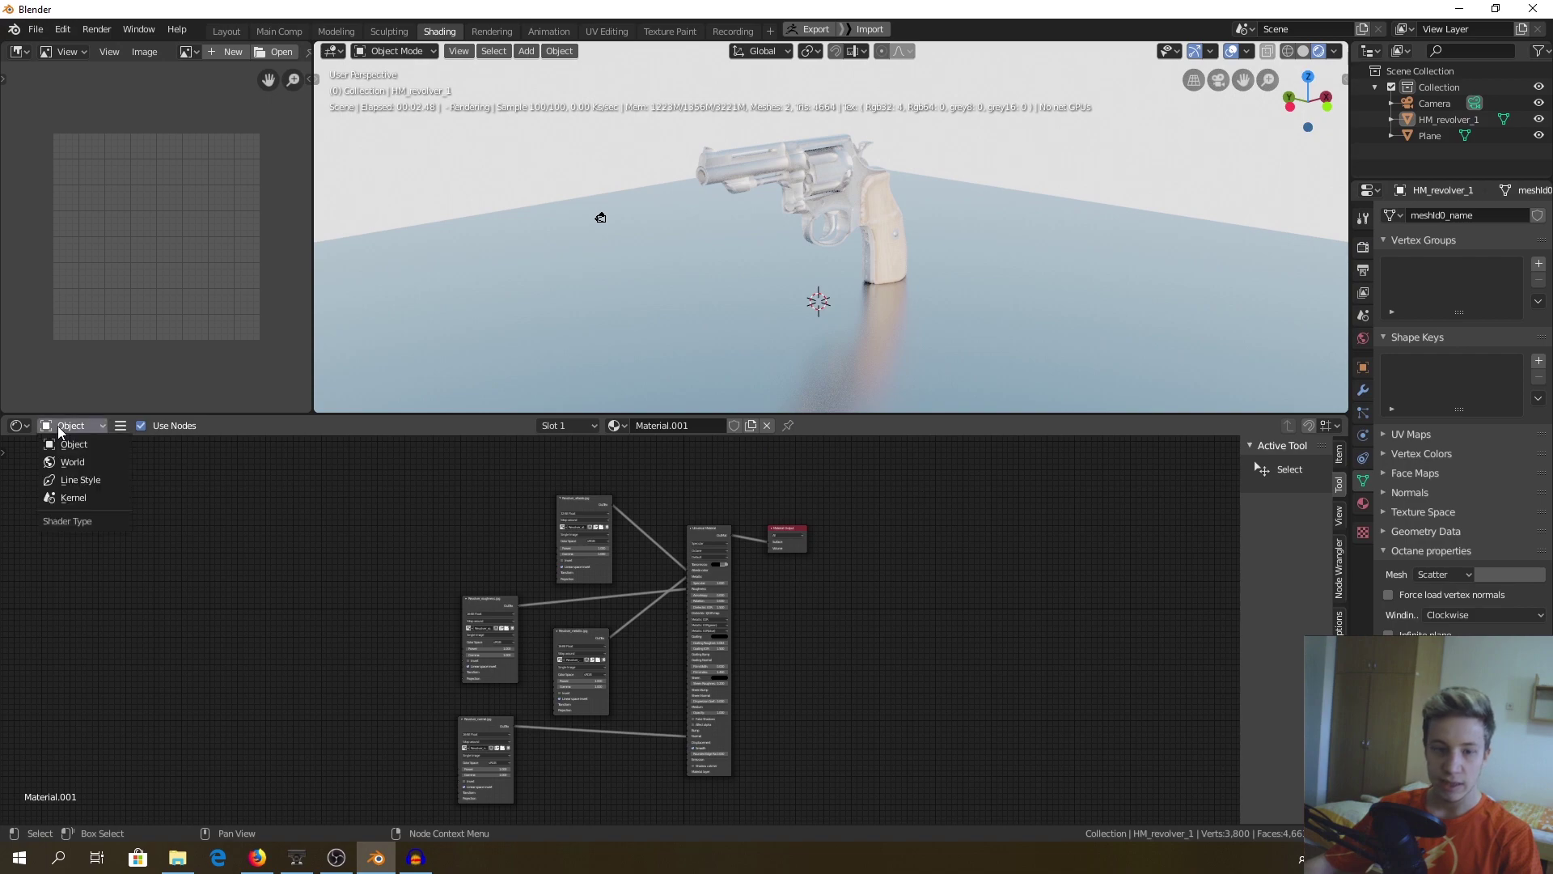
click(74, 461)
Move the Daylight Environment node and bring the Mapping and Texture Coordinate nodes into view
ctrl+scroll(107, 465, right, 3)
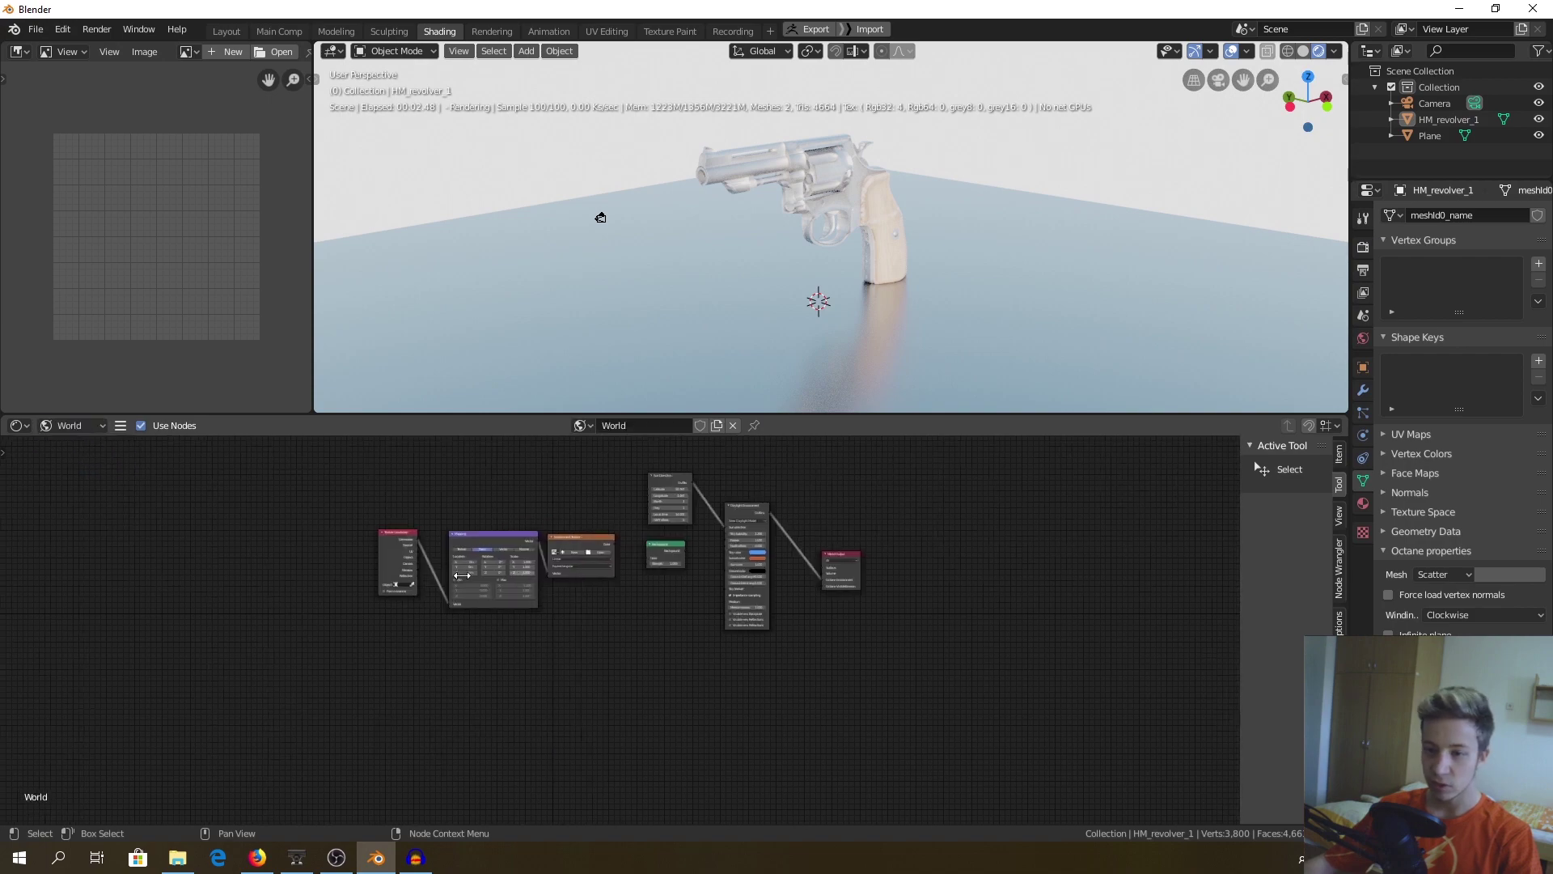
scroll(499, 558, up, 2)
scroll(499, 558, up, 2)
drag(663, 484, 693, 559)
scroll(572, 566, down, 2)
middle_drag(461, 558, 793, 556)
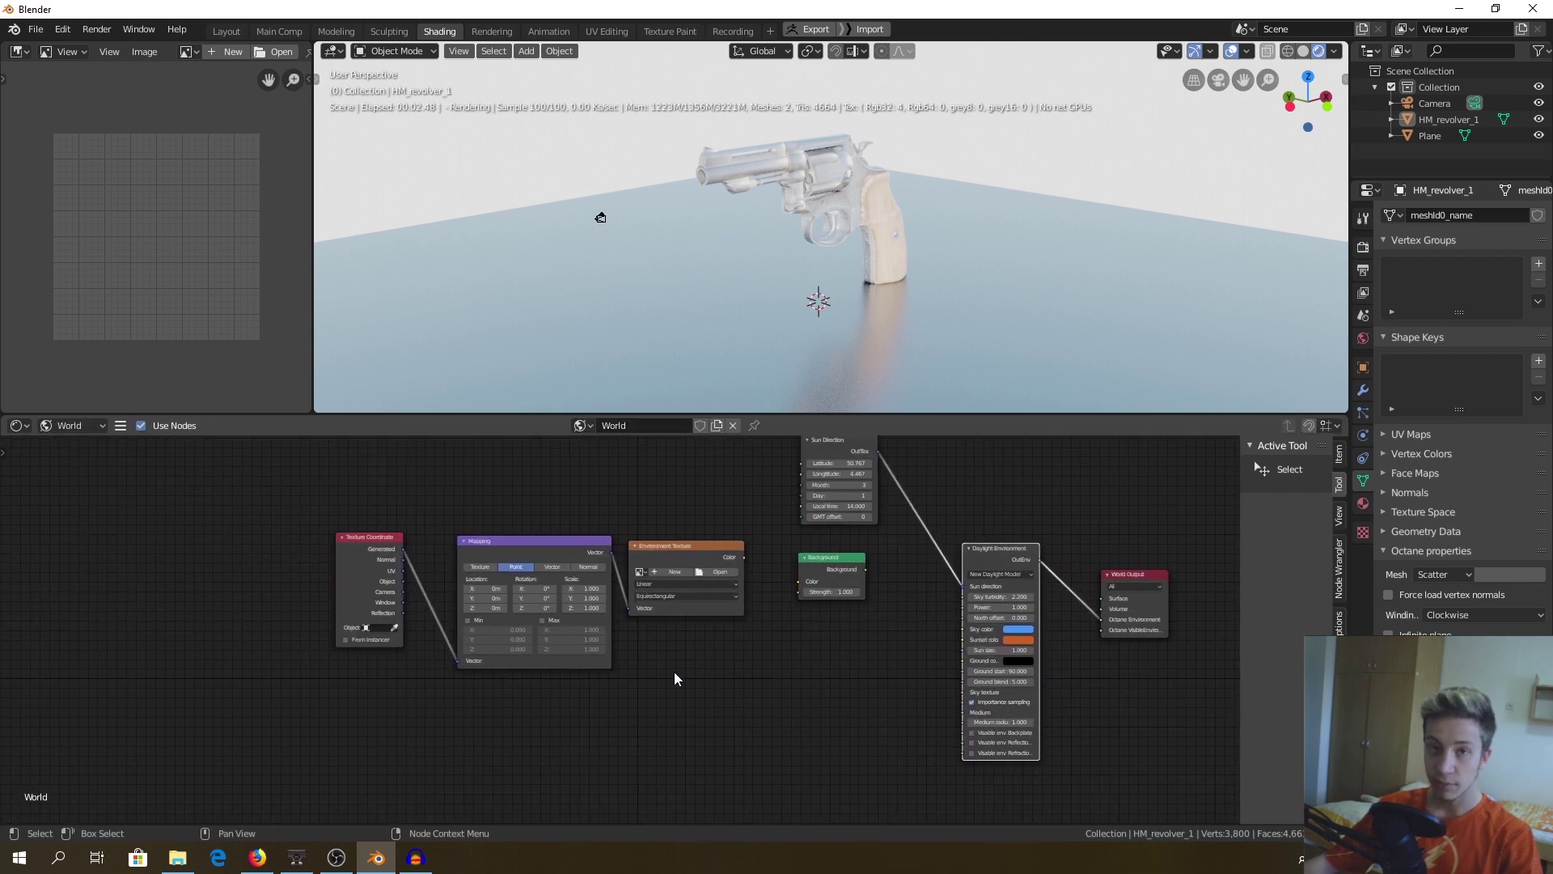
ctrl+scroll(768, 683, right, 1)
drag(870, 695, 201, 545)
Delete the Texture Coordinate, Mapping, Environment Texture and Background nodes and bring Sun Direction into view
key(x)
middle_drag(821, 624, 550, 613)
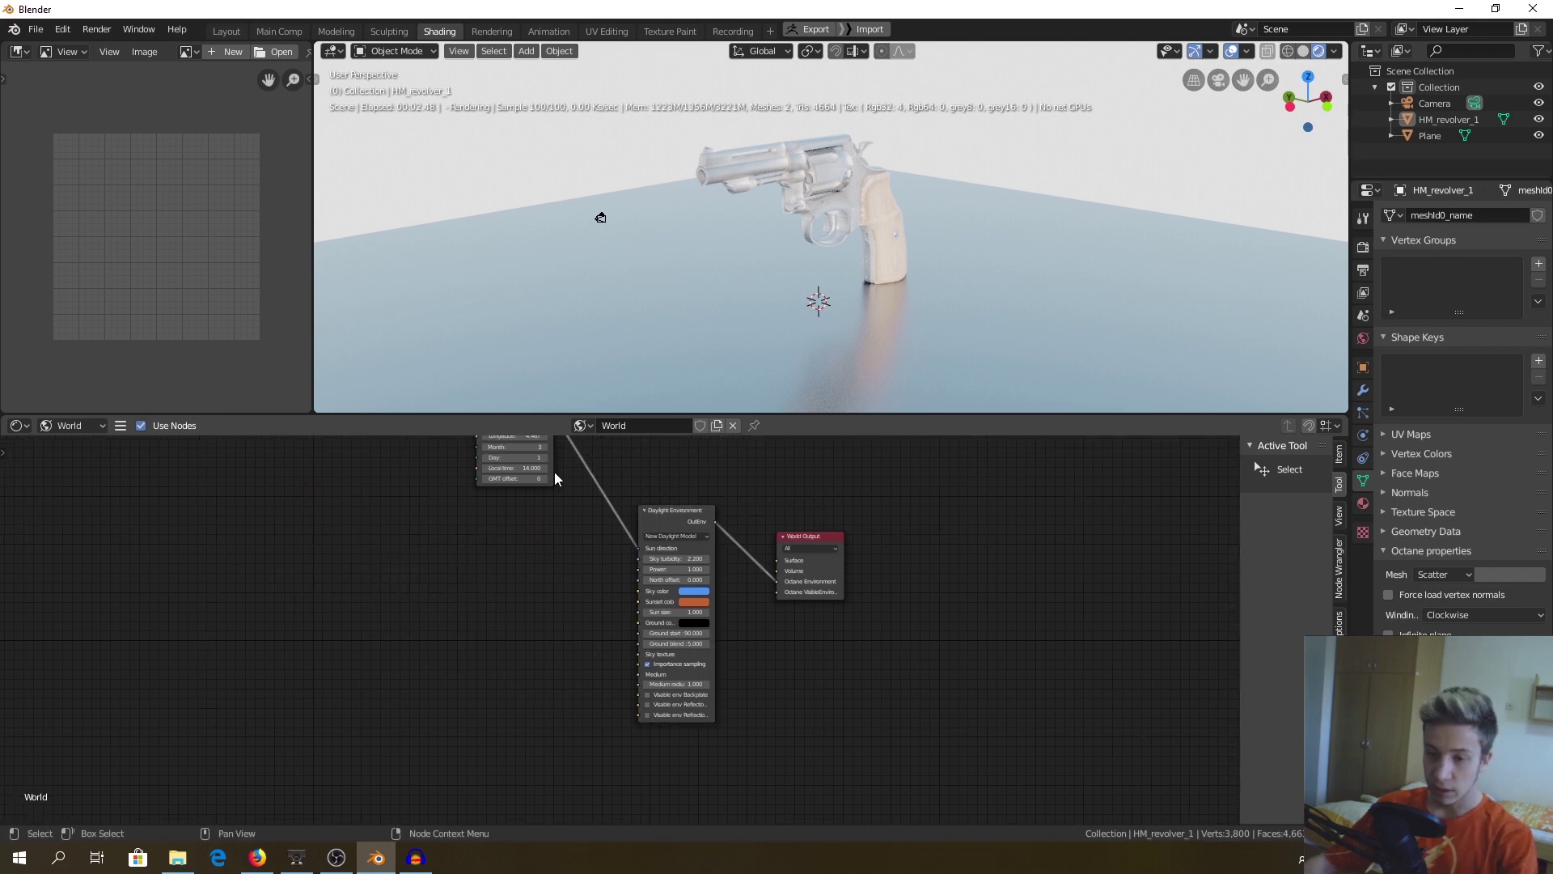
drag(550, 475, 566, 570)
scroll(573, 555, up, 1)
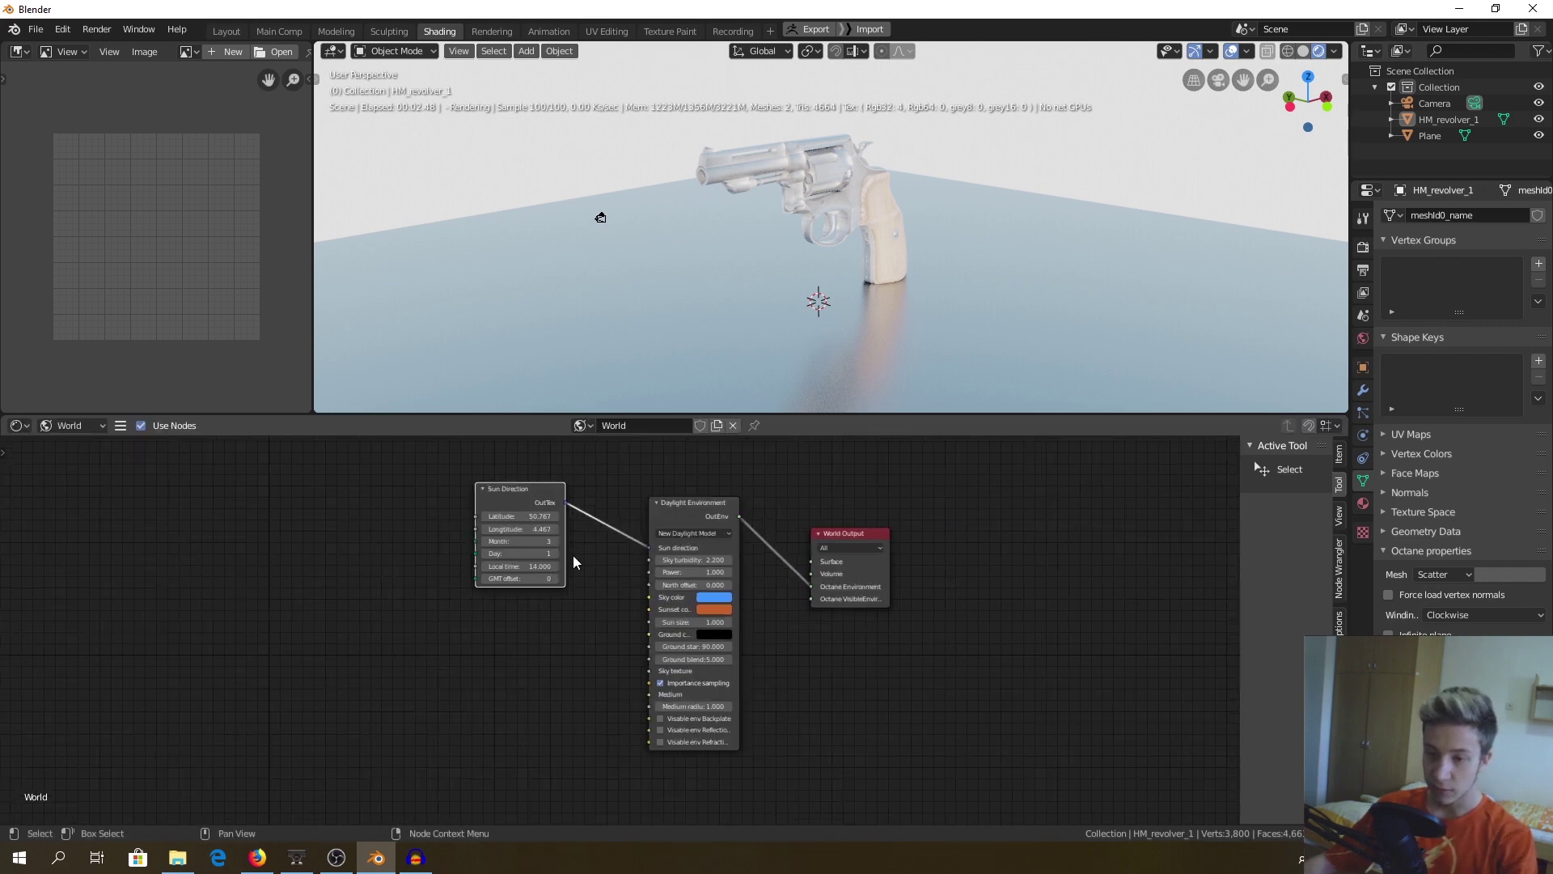
scroll(572, 555, up, 3)
drag(440, 447, 448, 512)
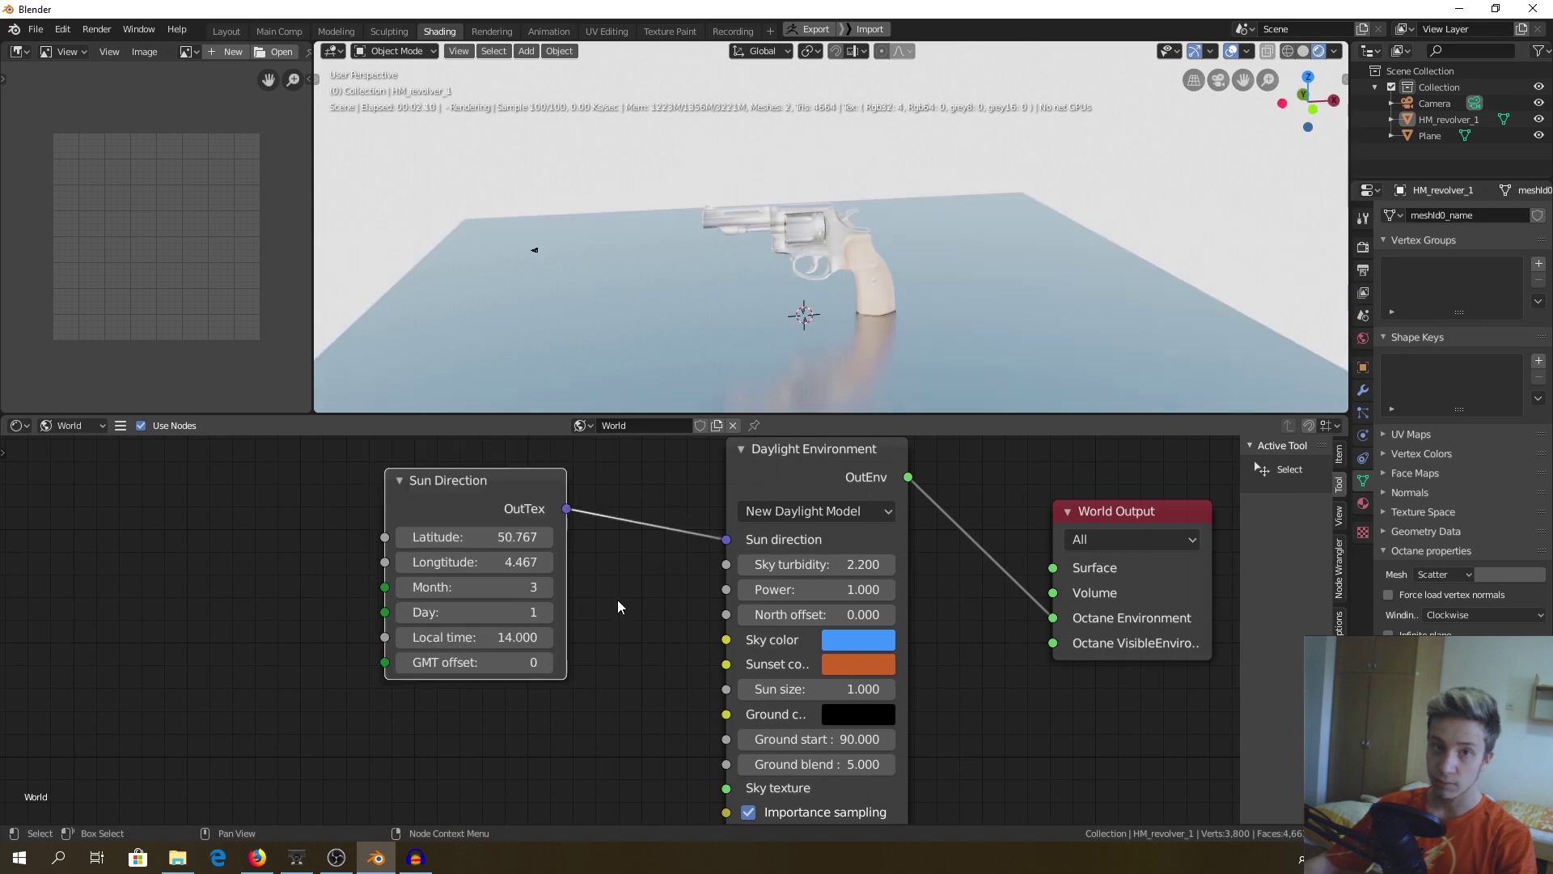
Set the Sun Direction Local time to 20
click(501, 640)
click(635, 642)
click(499, 640)
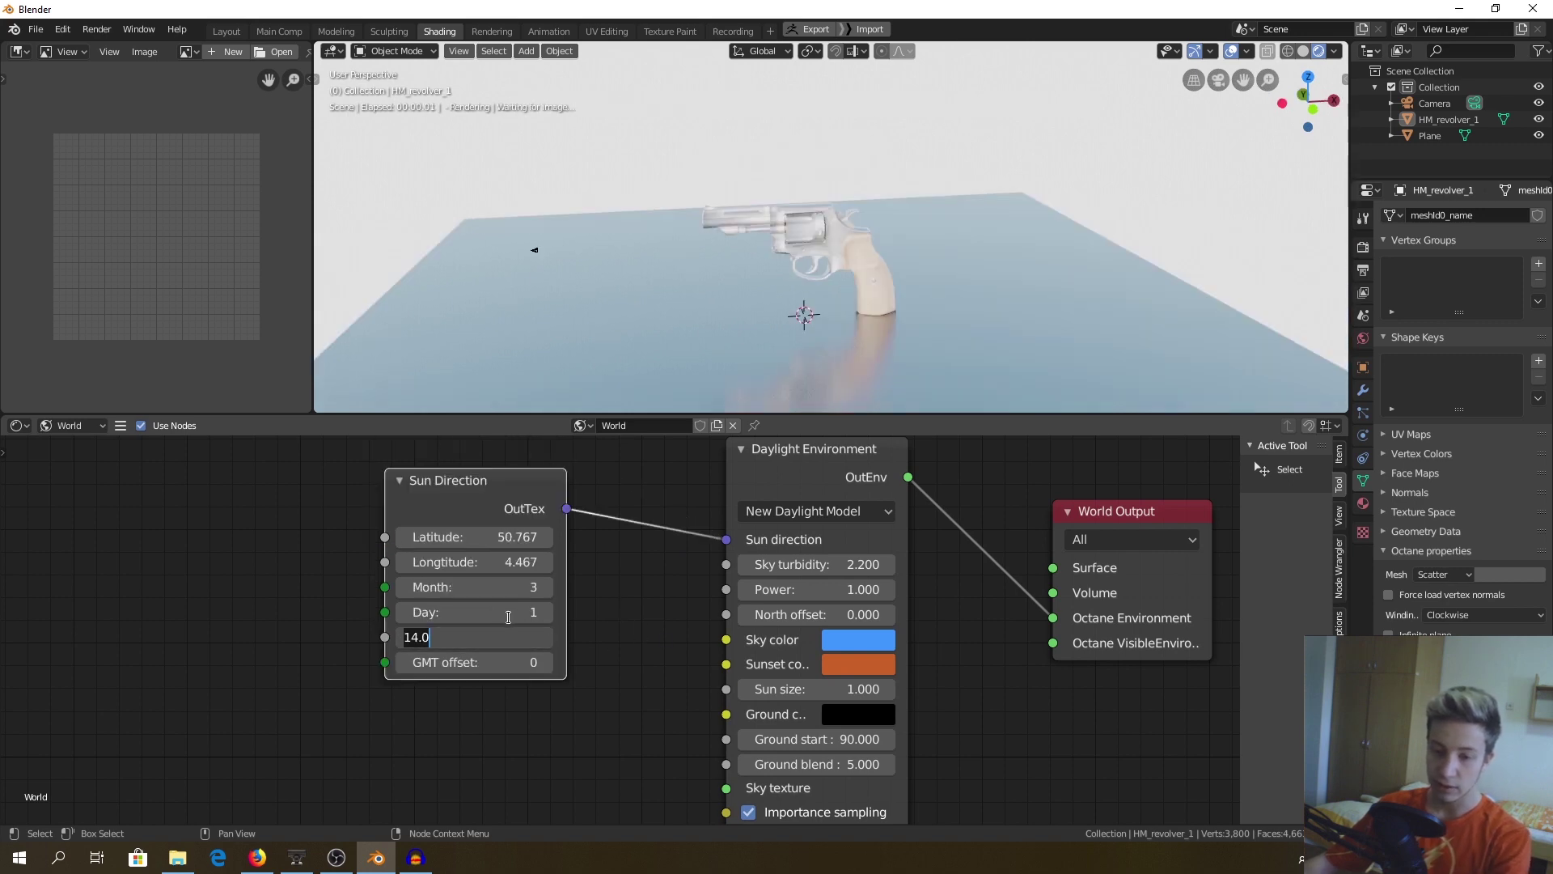
text(20)
key(Return)
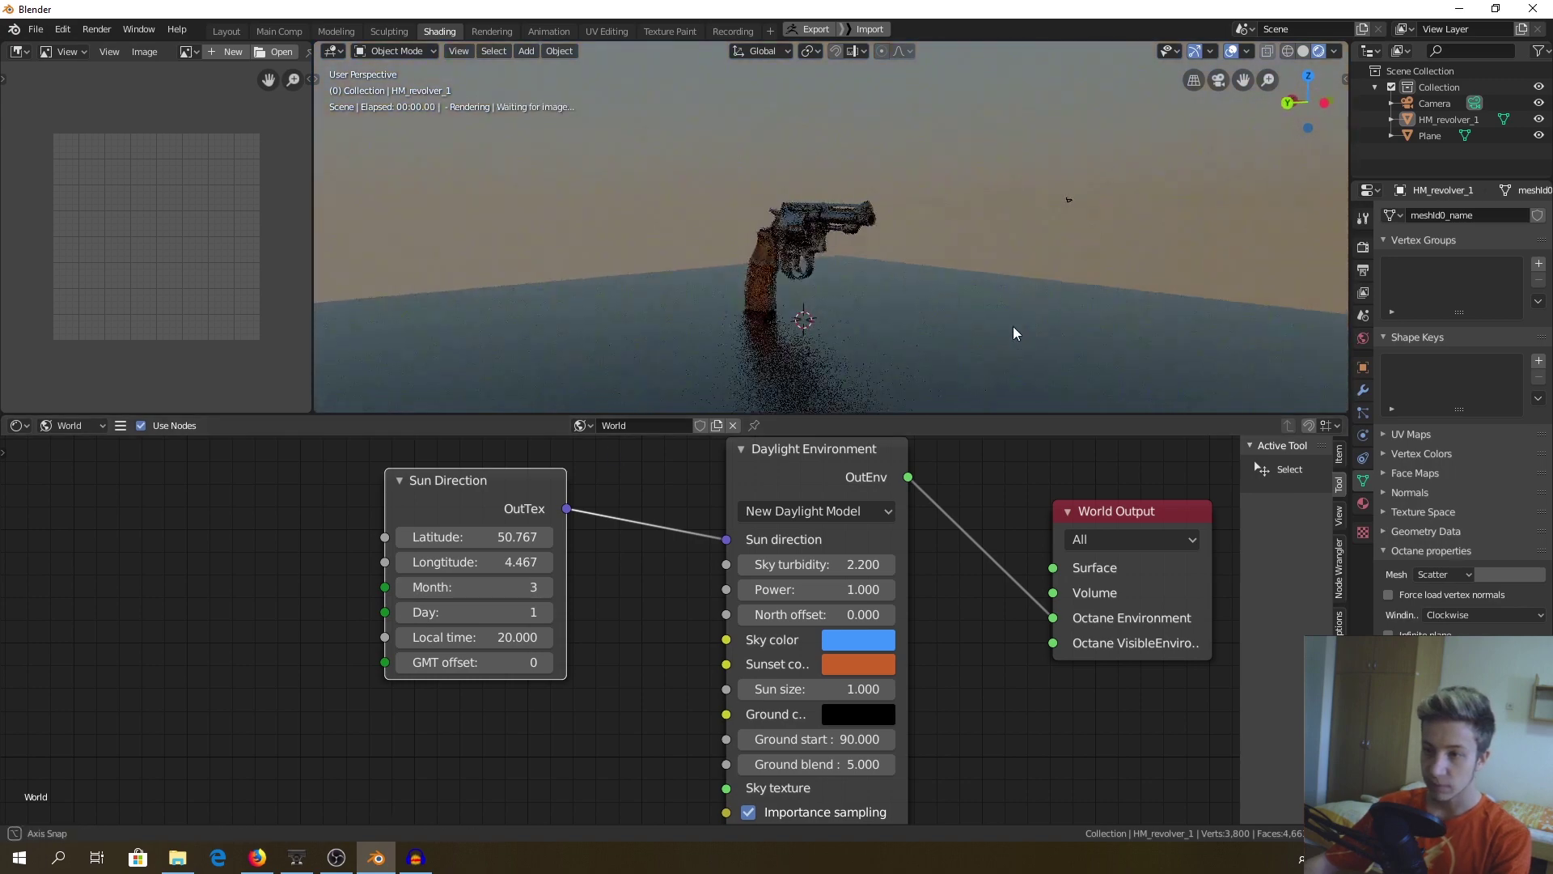
Orbit to see the revolver against the evening sky, then select all world nodes except World Output
middle_drag(1012, 326, 1058, 272)
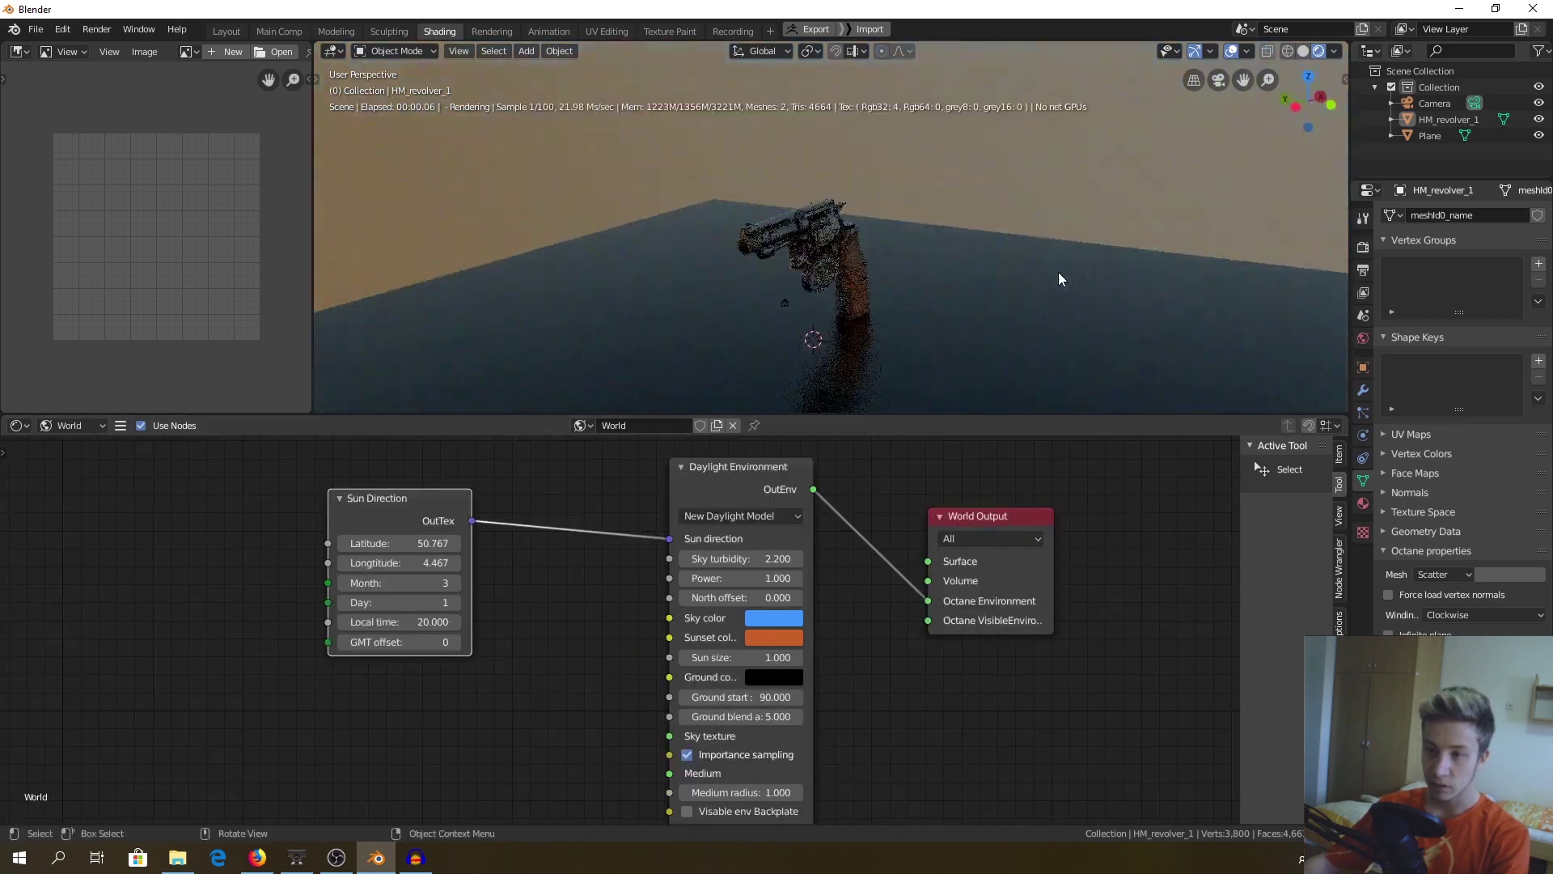
middle_drag(788, 285, 836, 278)
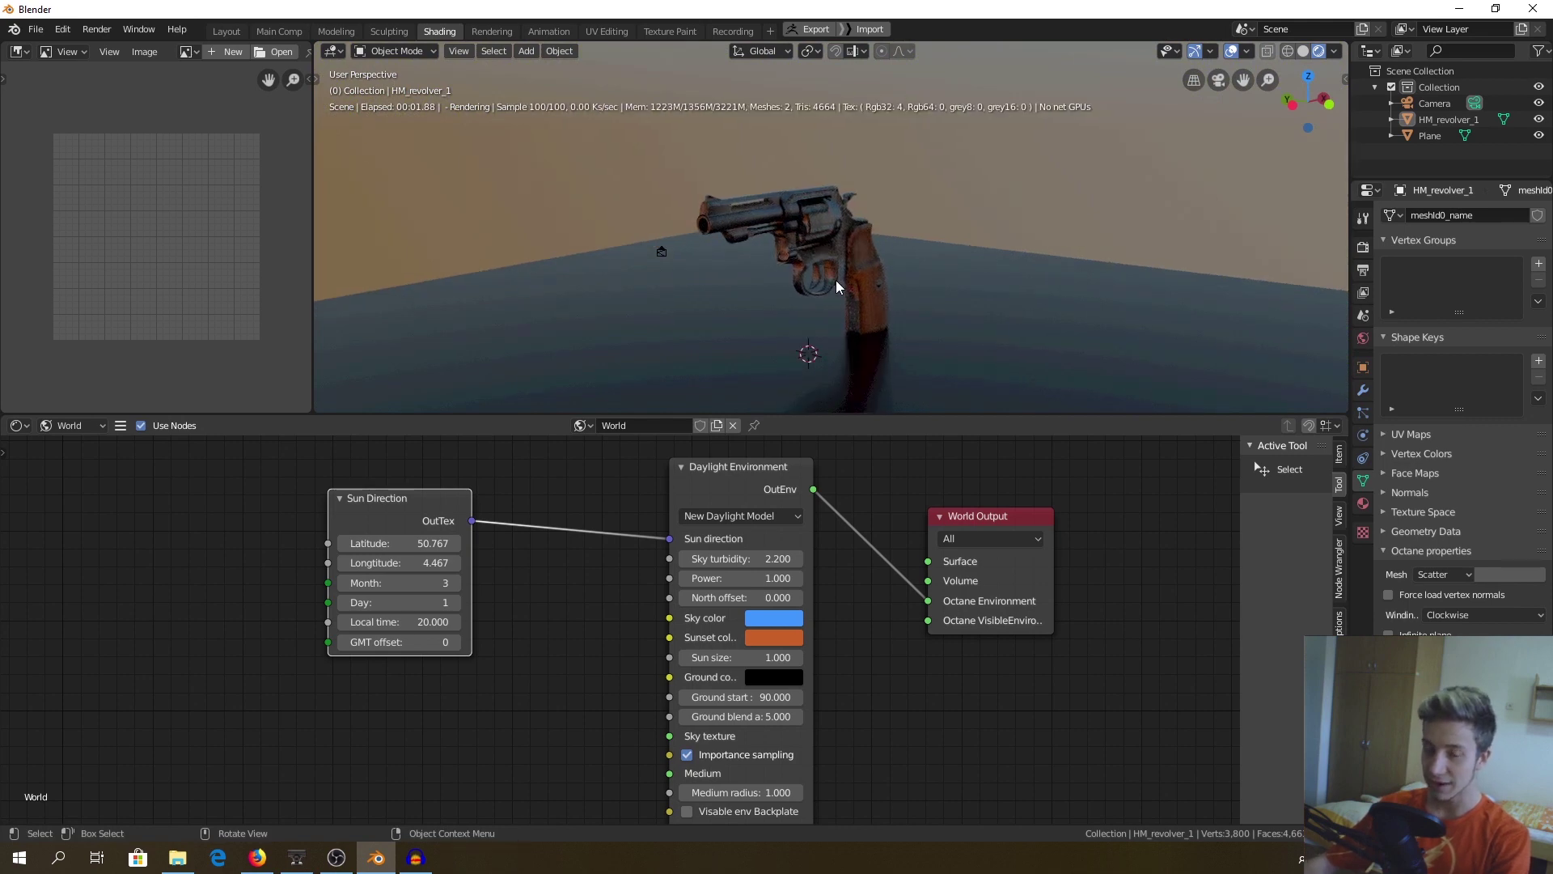
scroll(852, 711, down, 1)
middle_drag(852, 712, 796, 581)
scroll(796, 588, down, 2)
drag(699, 726, 766, 537)
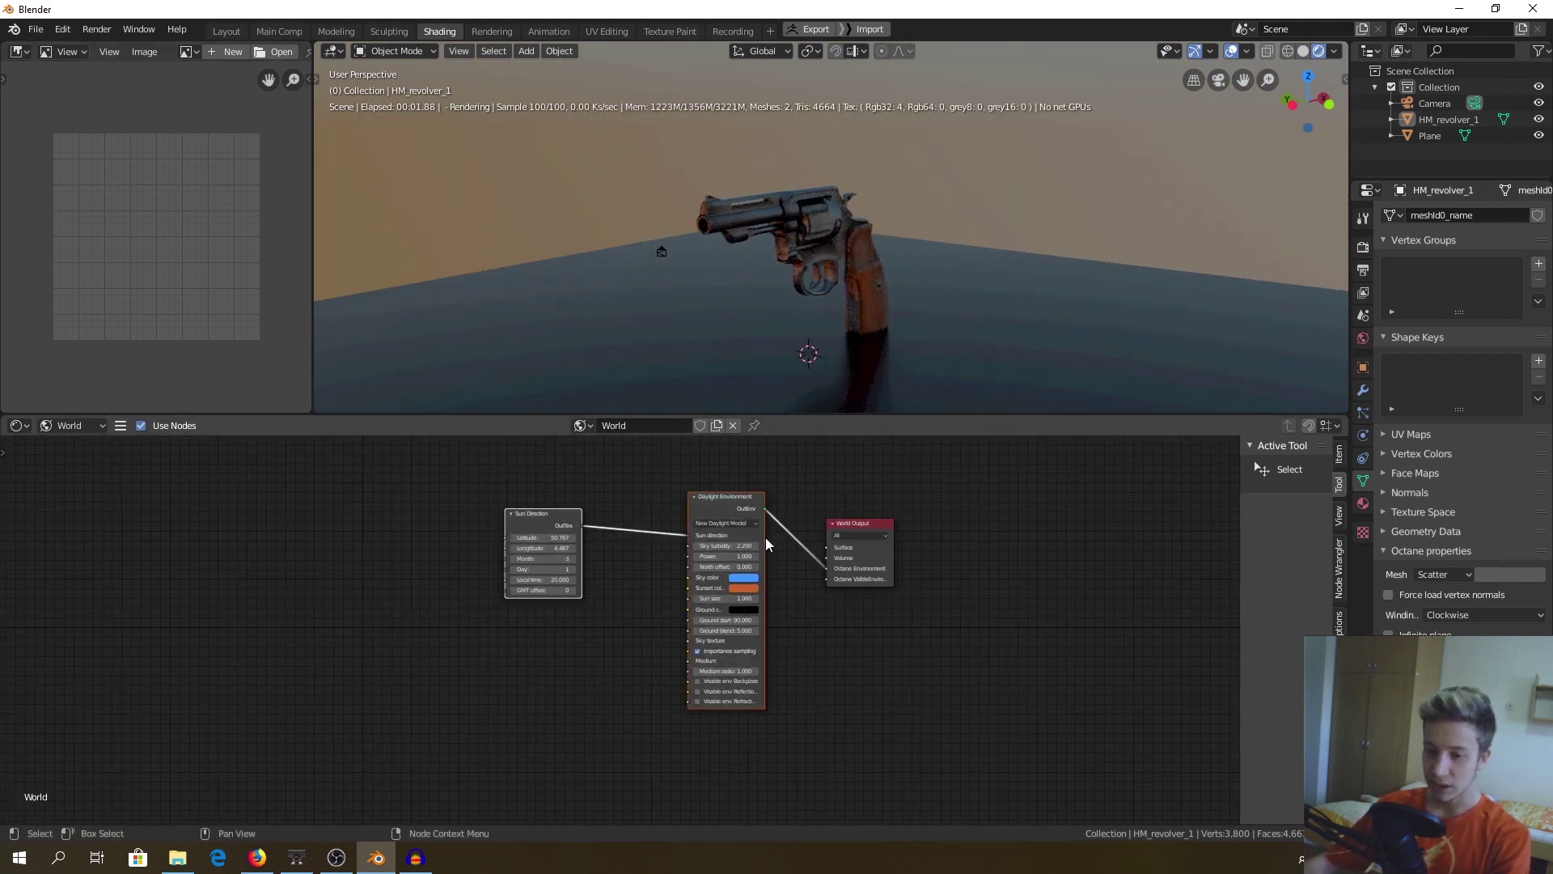
Delete every world node except World Output
key(x)
scroll(683, 571, up, 3)
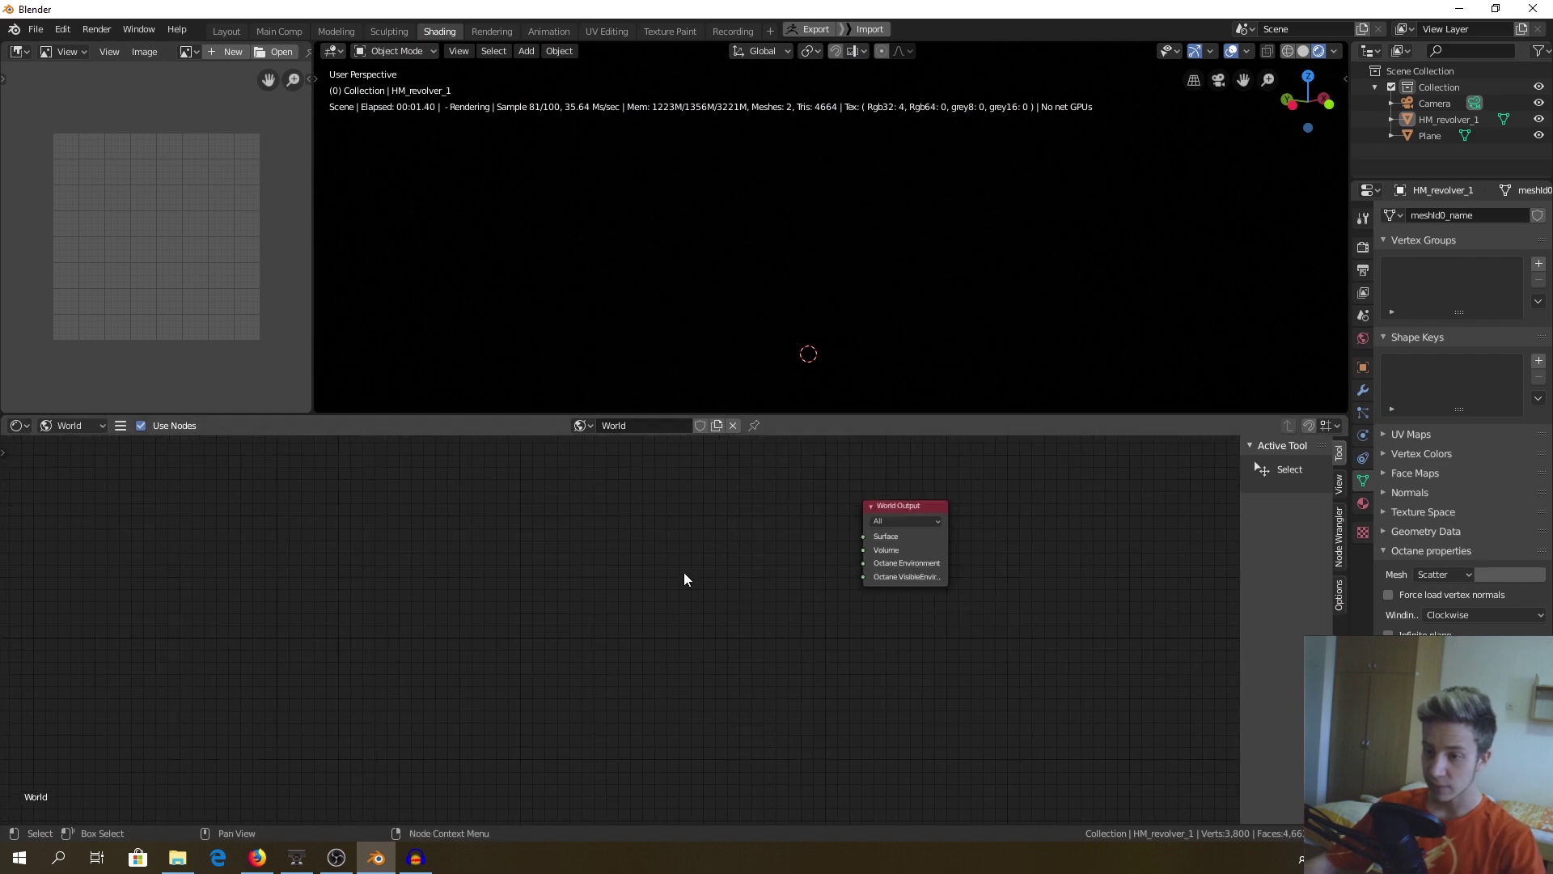
key(shift+a)
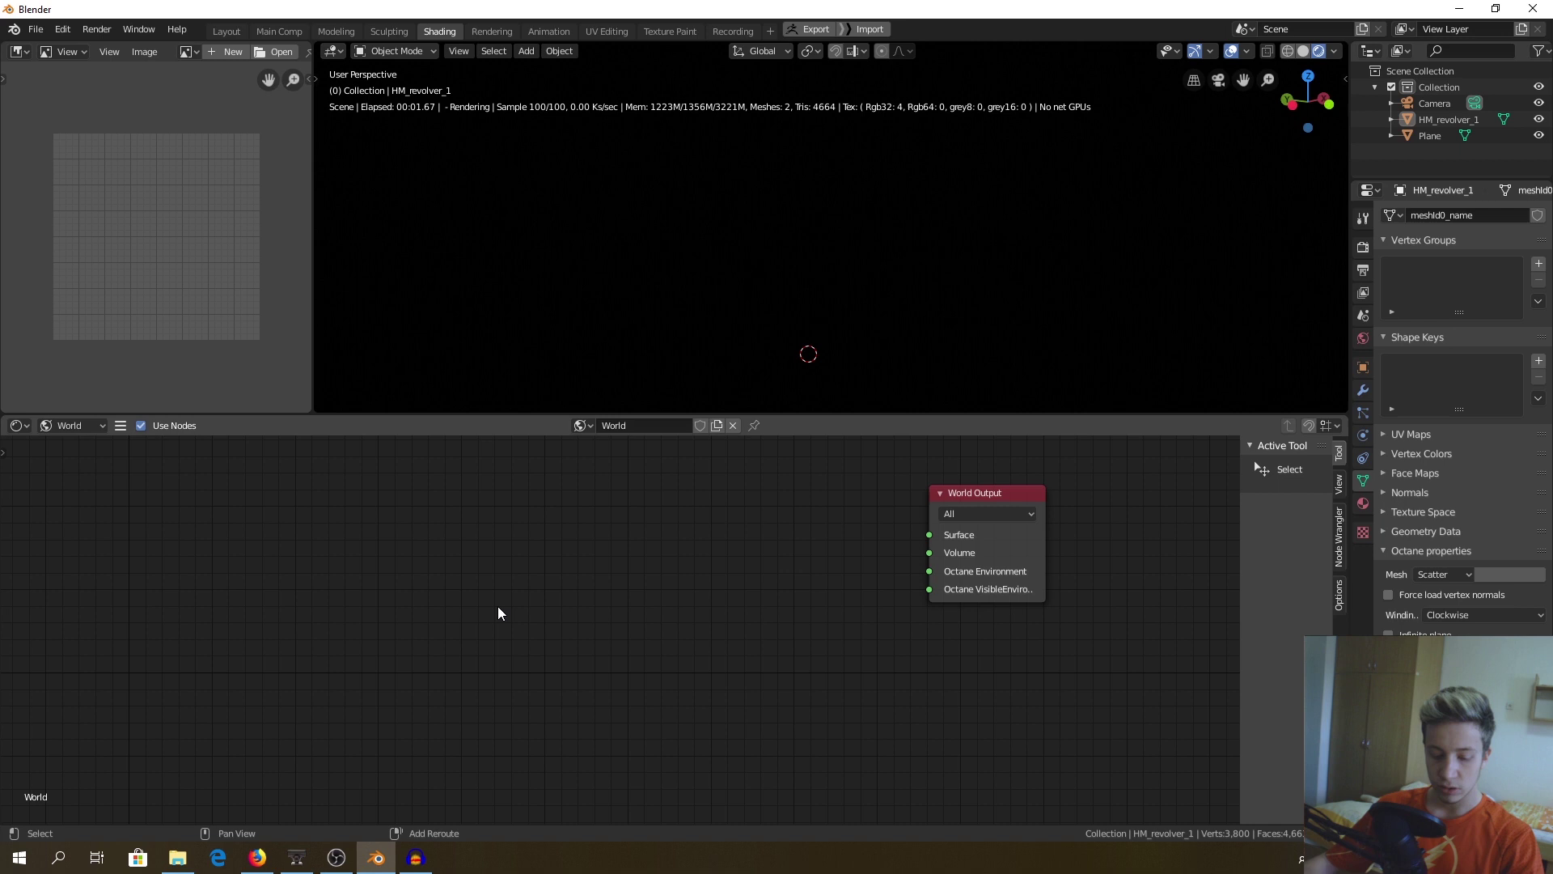
key(shift+a)
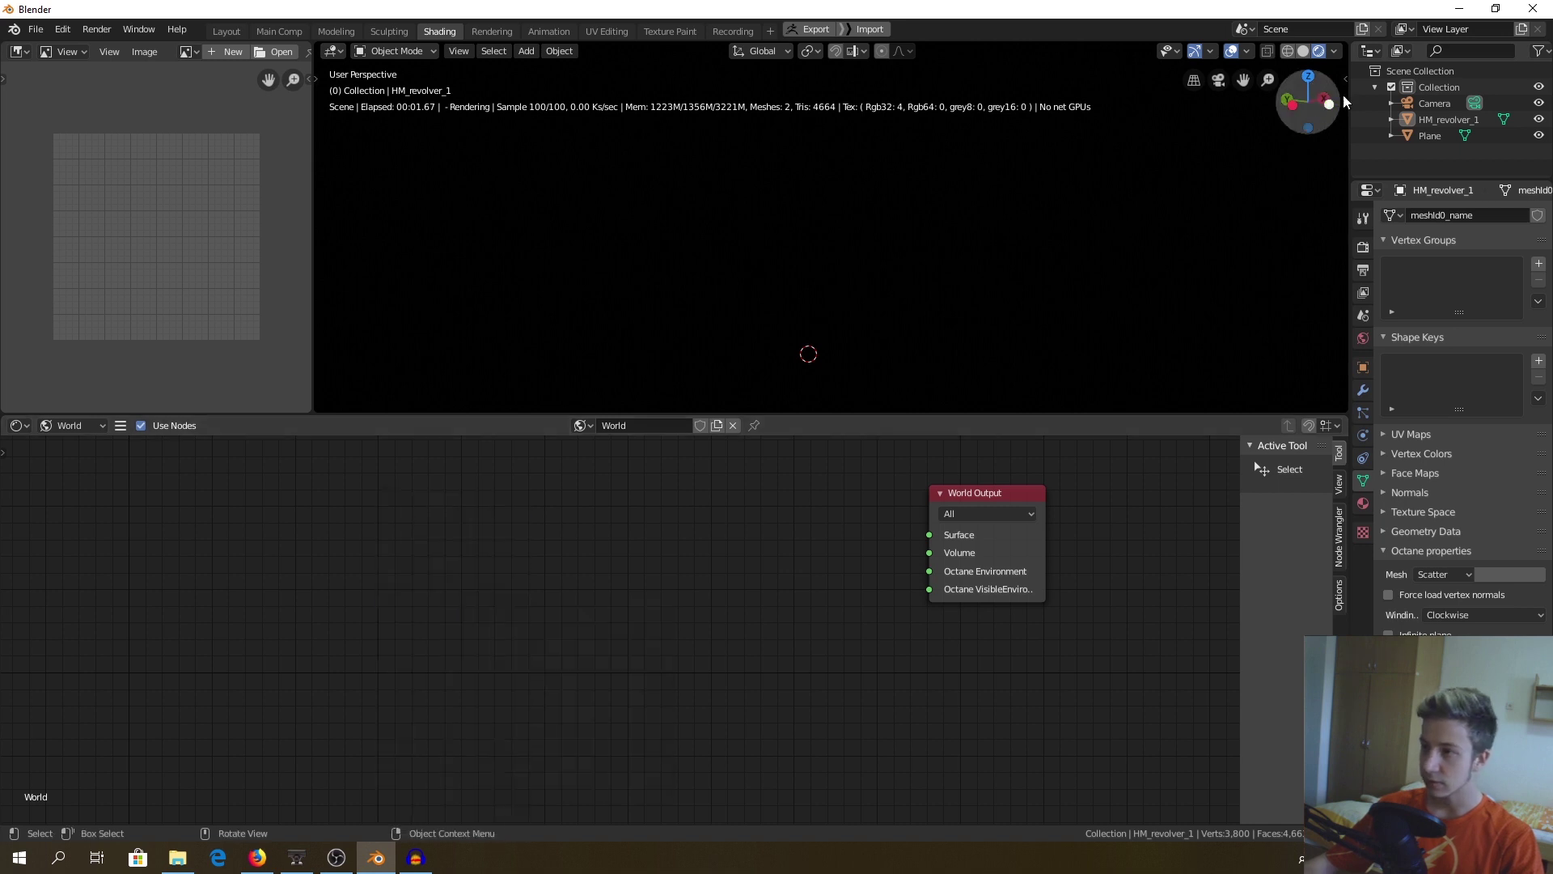
Enable the Screencast Keys overlay from the viewport sidebar
click(1346, 79)
click(1340, 356)
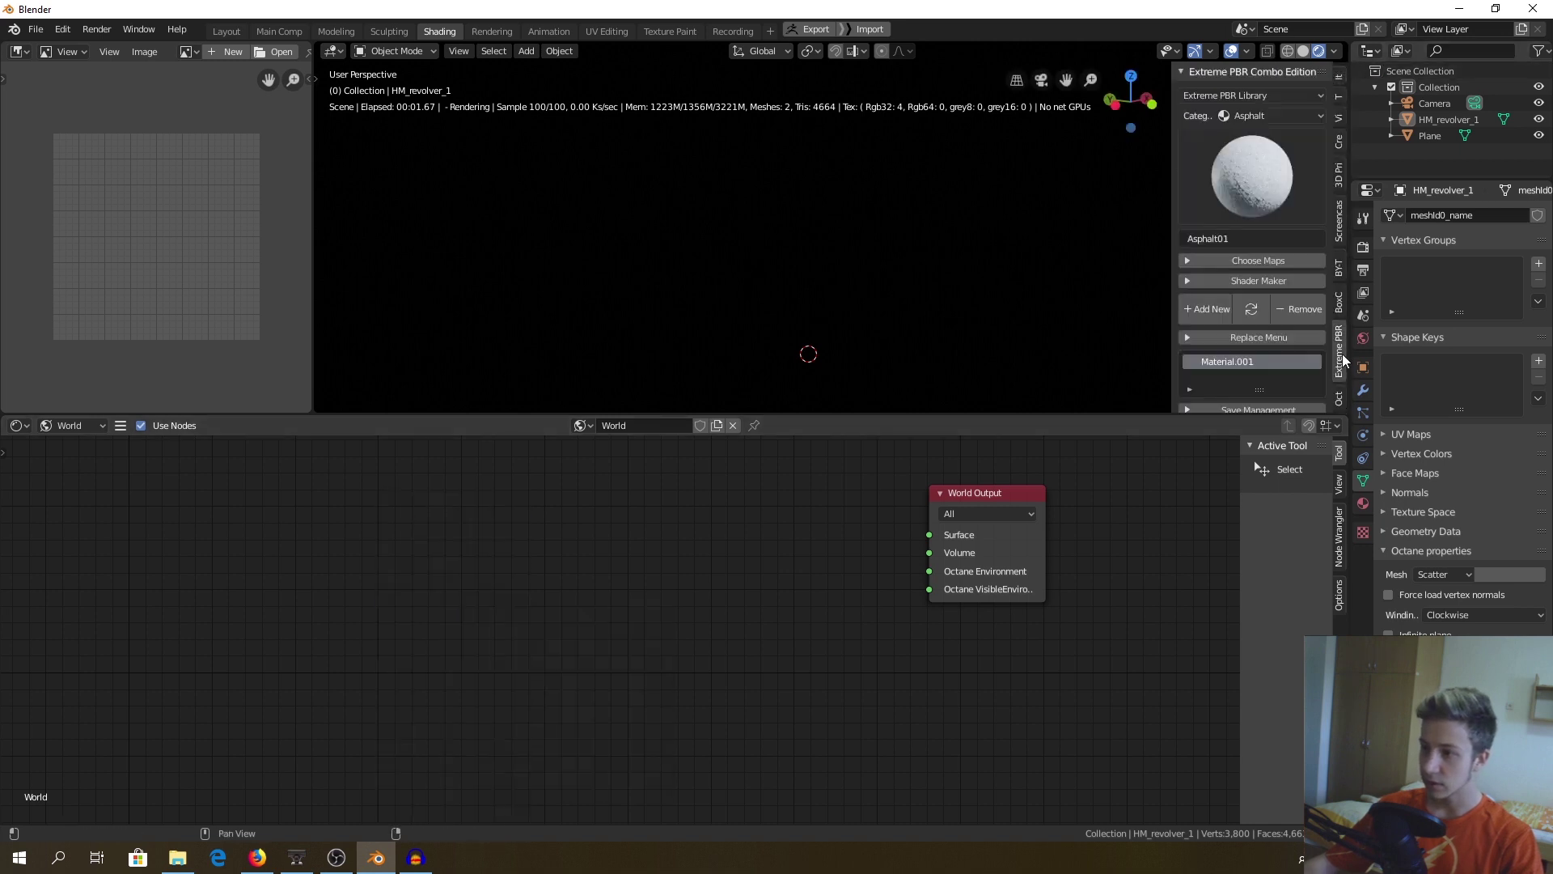
click(1343, 298)
click(1339, 236)
click(1196, 71)
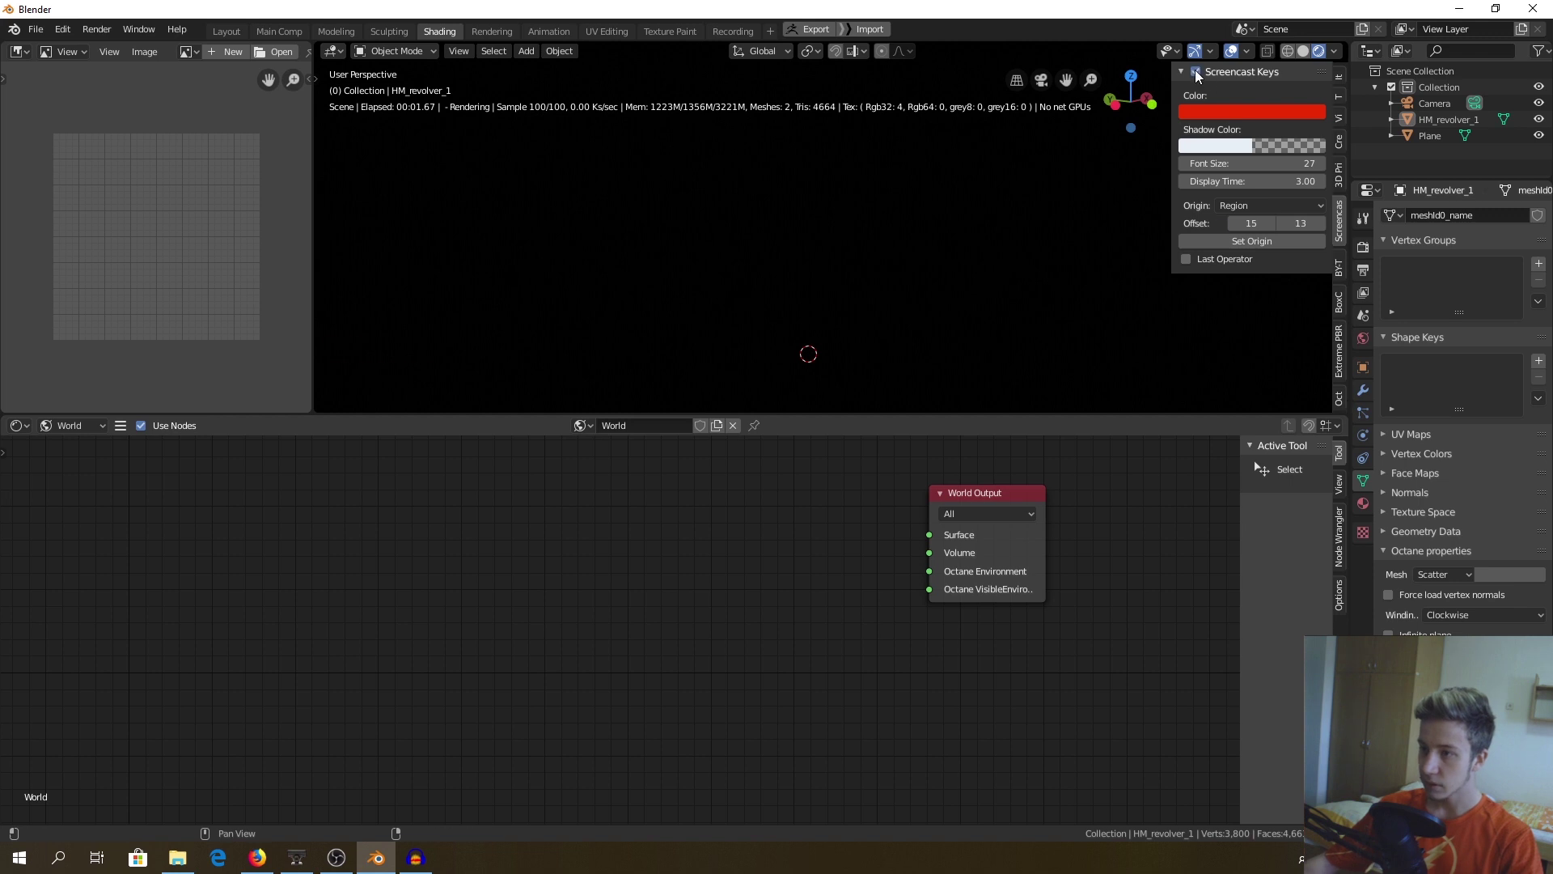
click(1183, 72)
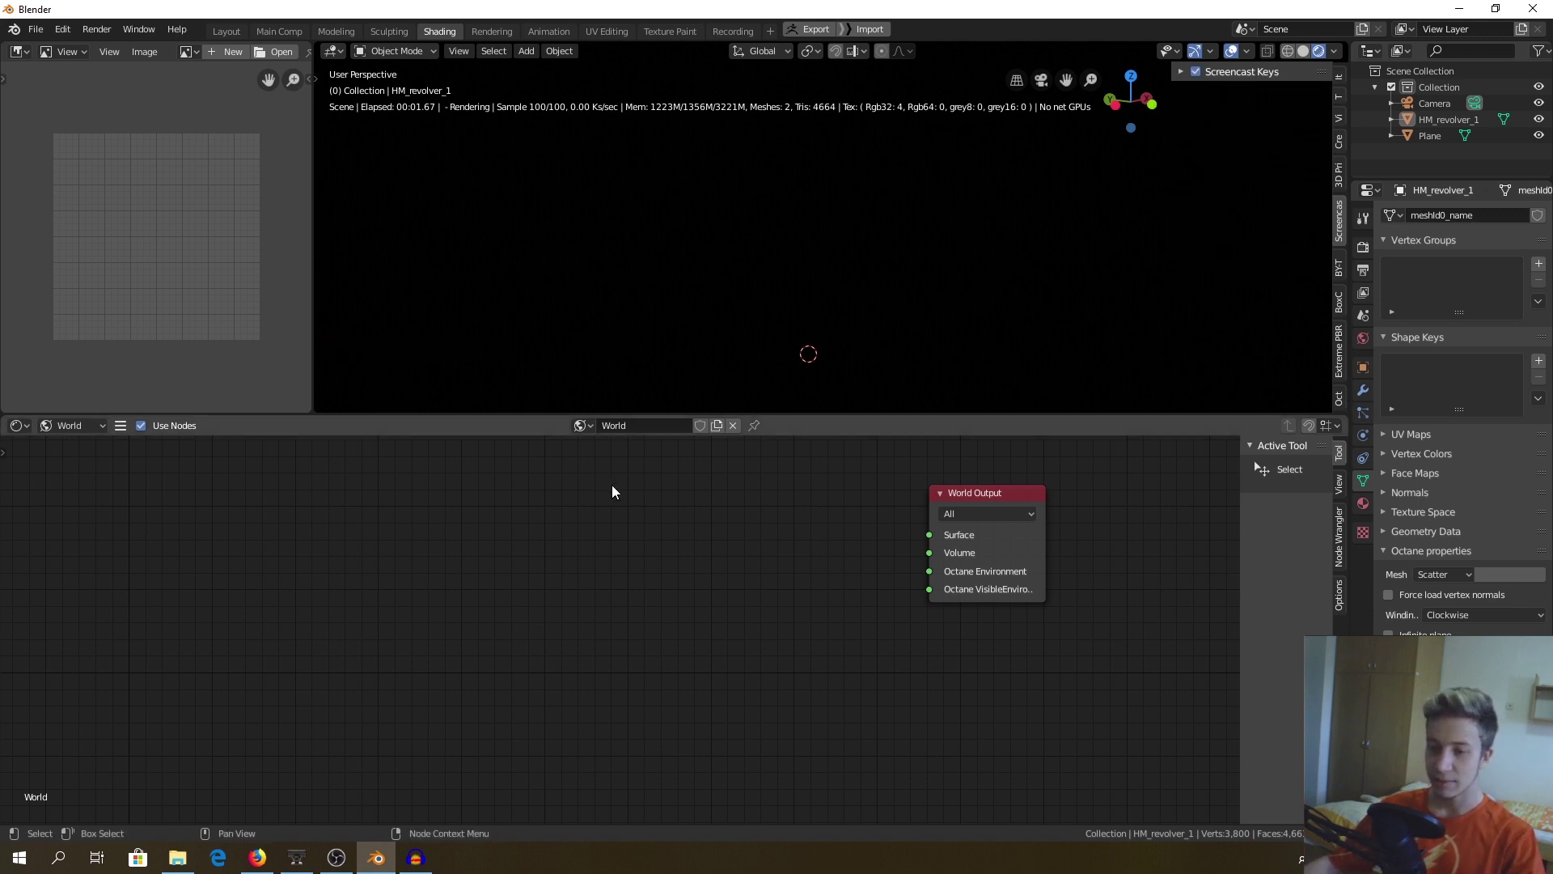
Add a Texture Environment node and connect it to World Output's Octane Environment input
key(shift+a)
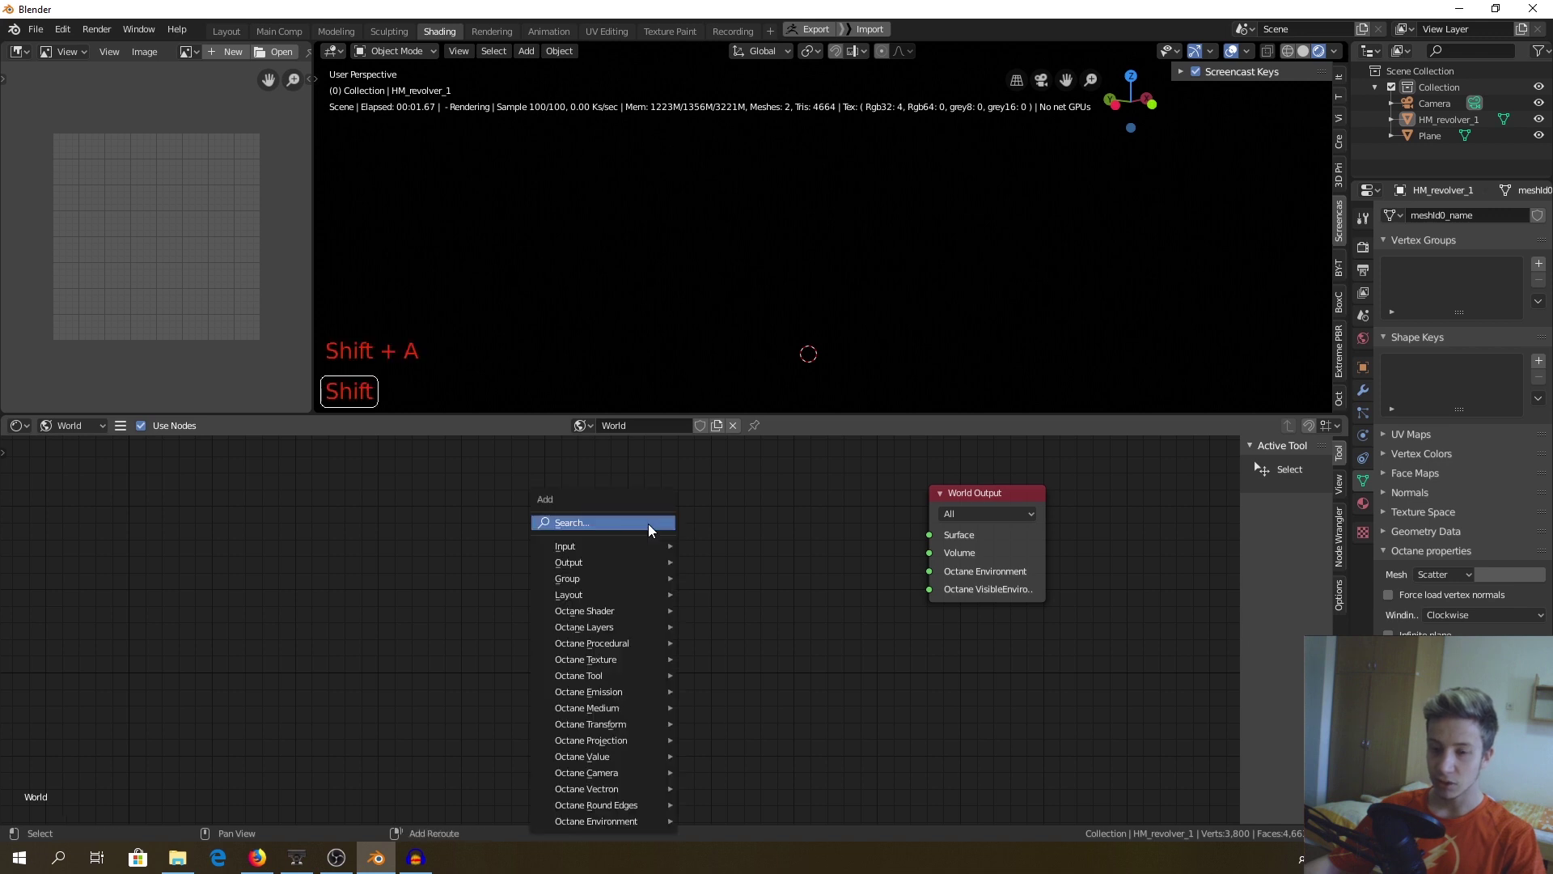
mouse_move(629, 824)
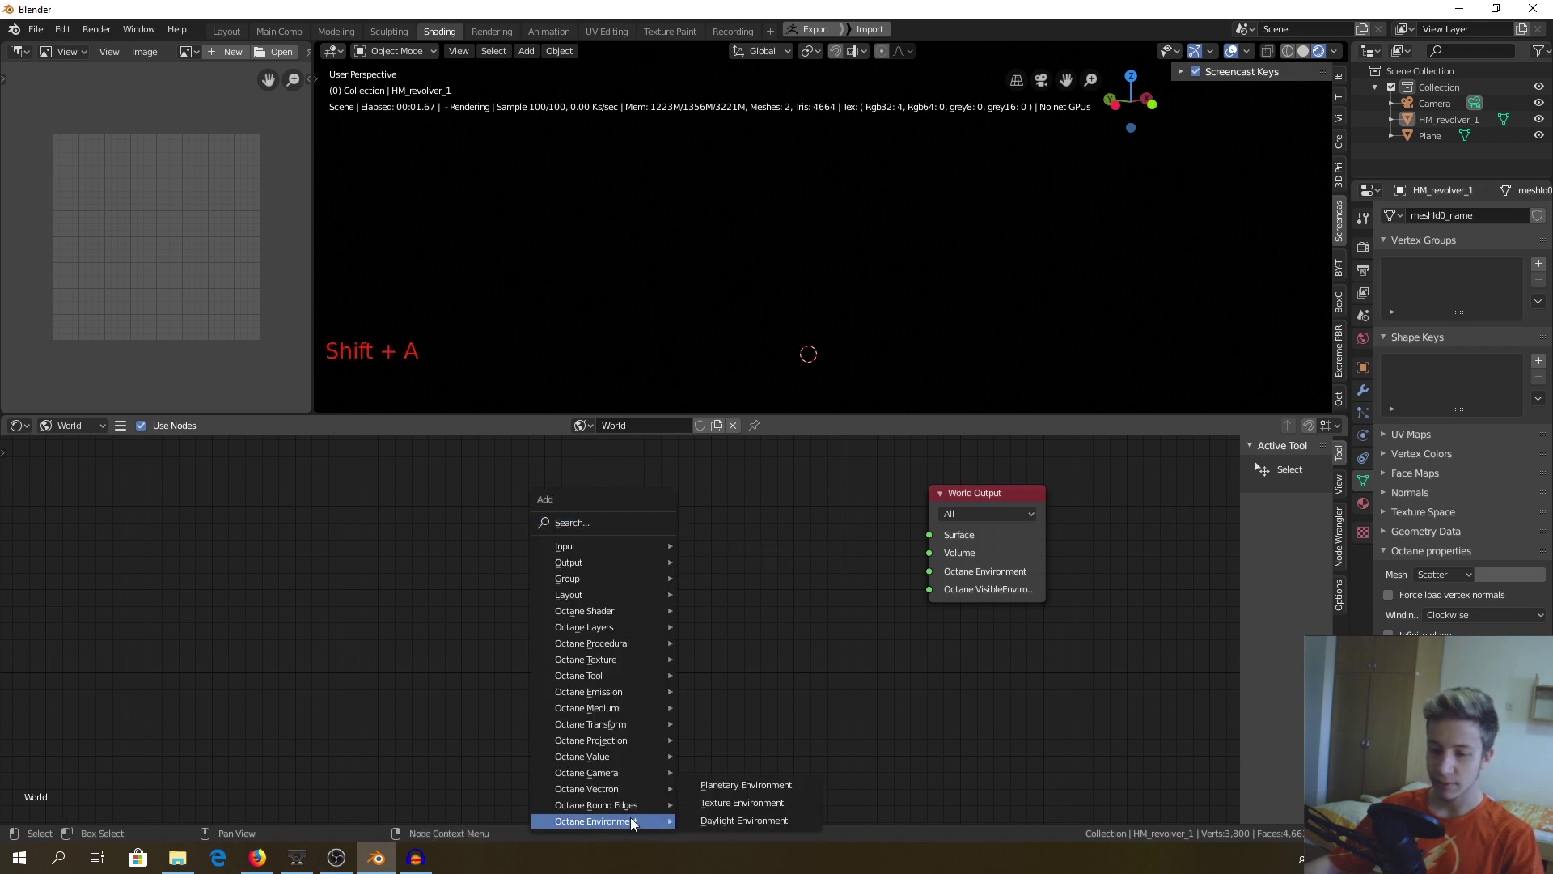
click(741, 802)
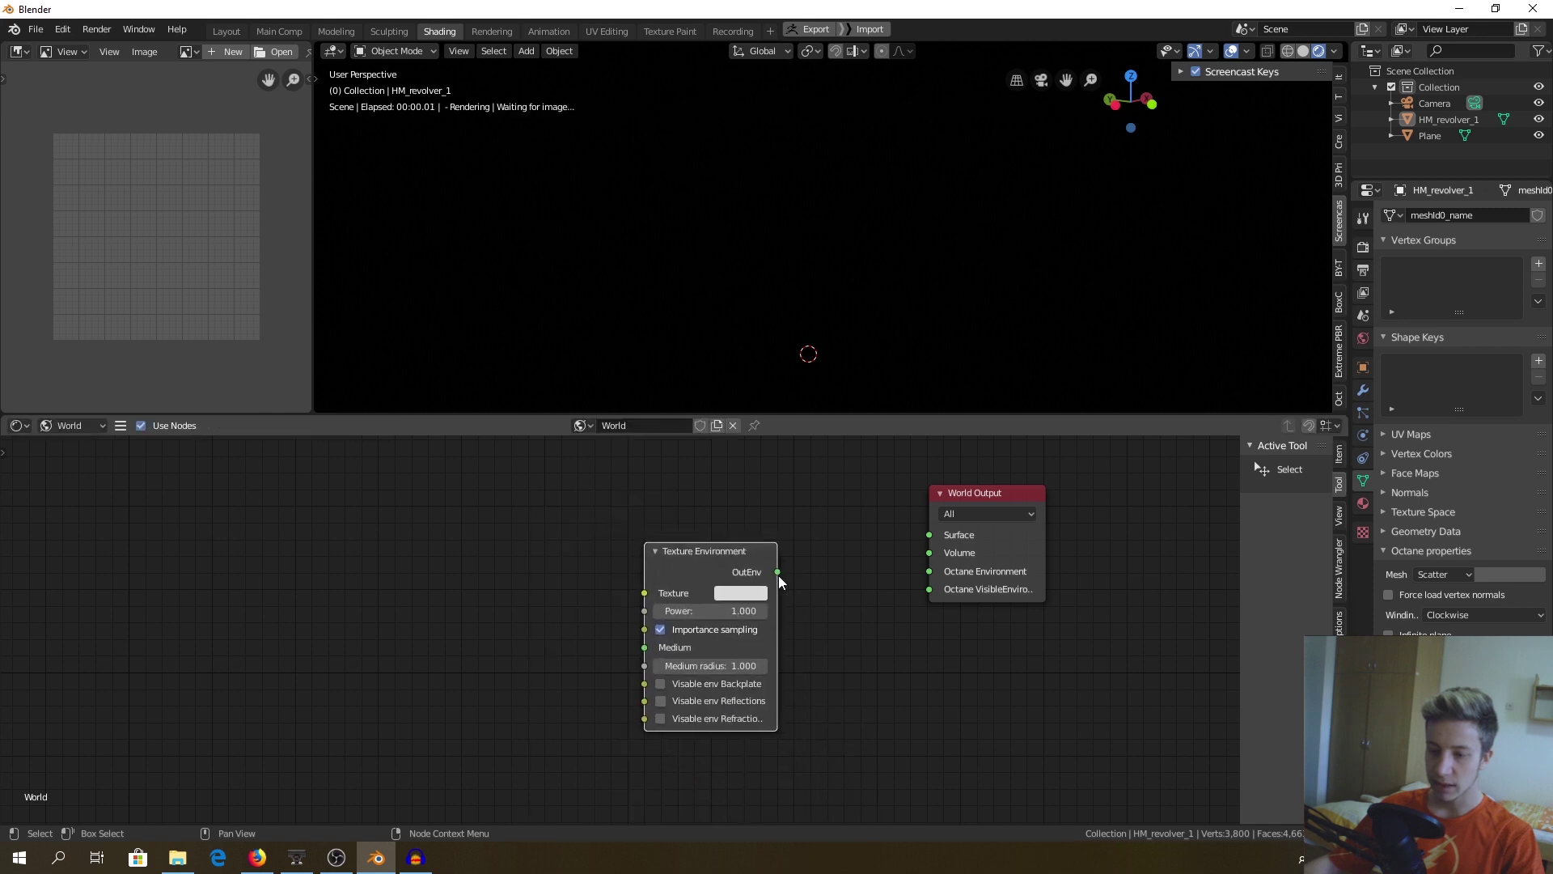
drag(778, 572, 803, 567)
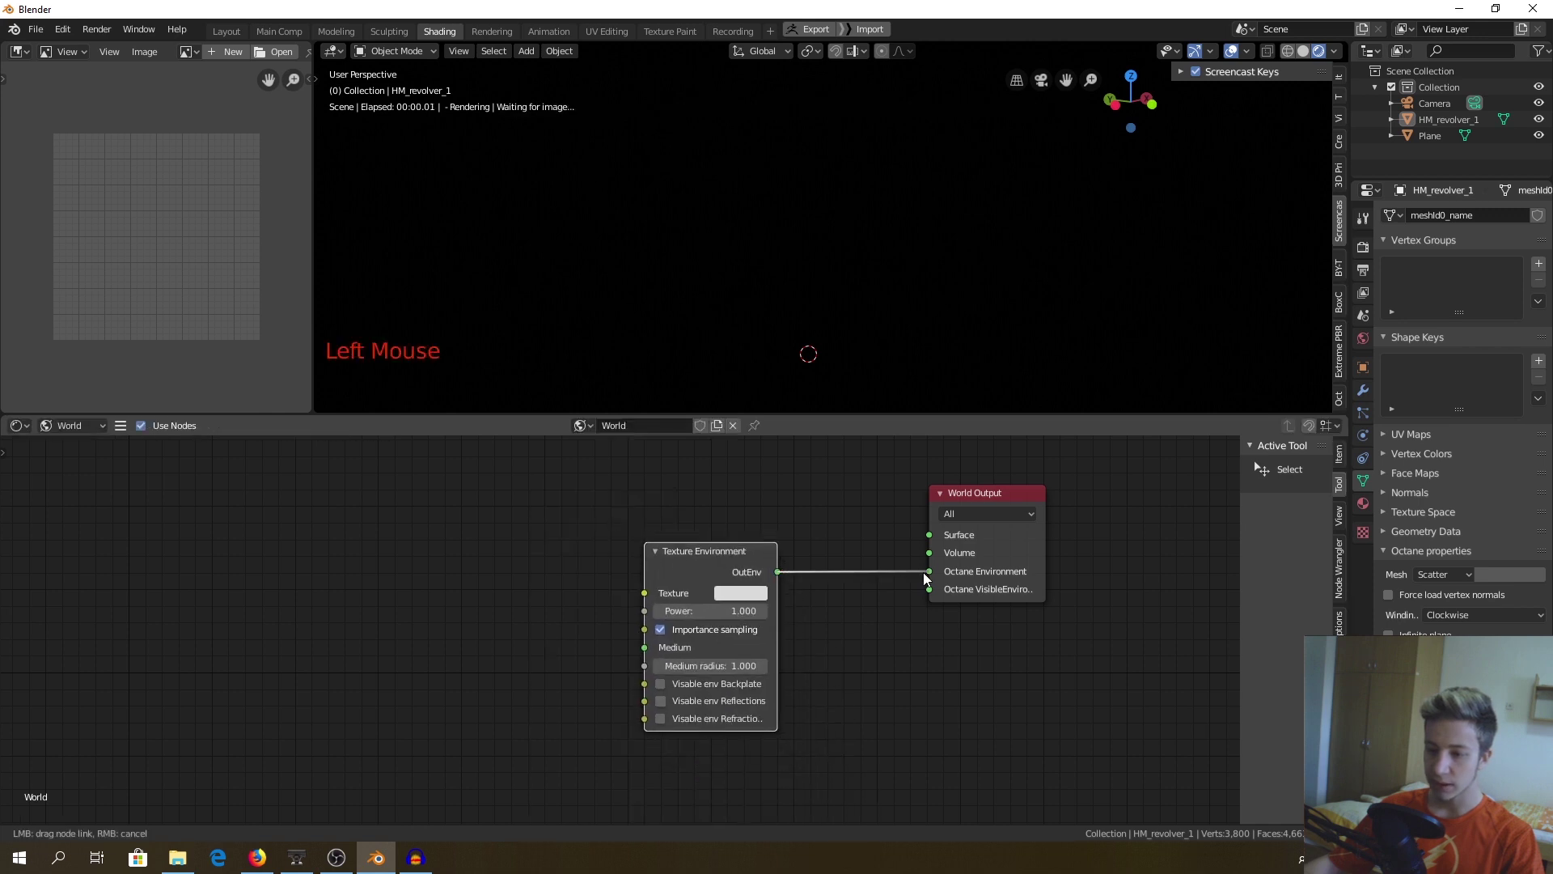
drag(924, 571, 927, 571)
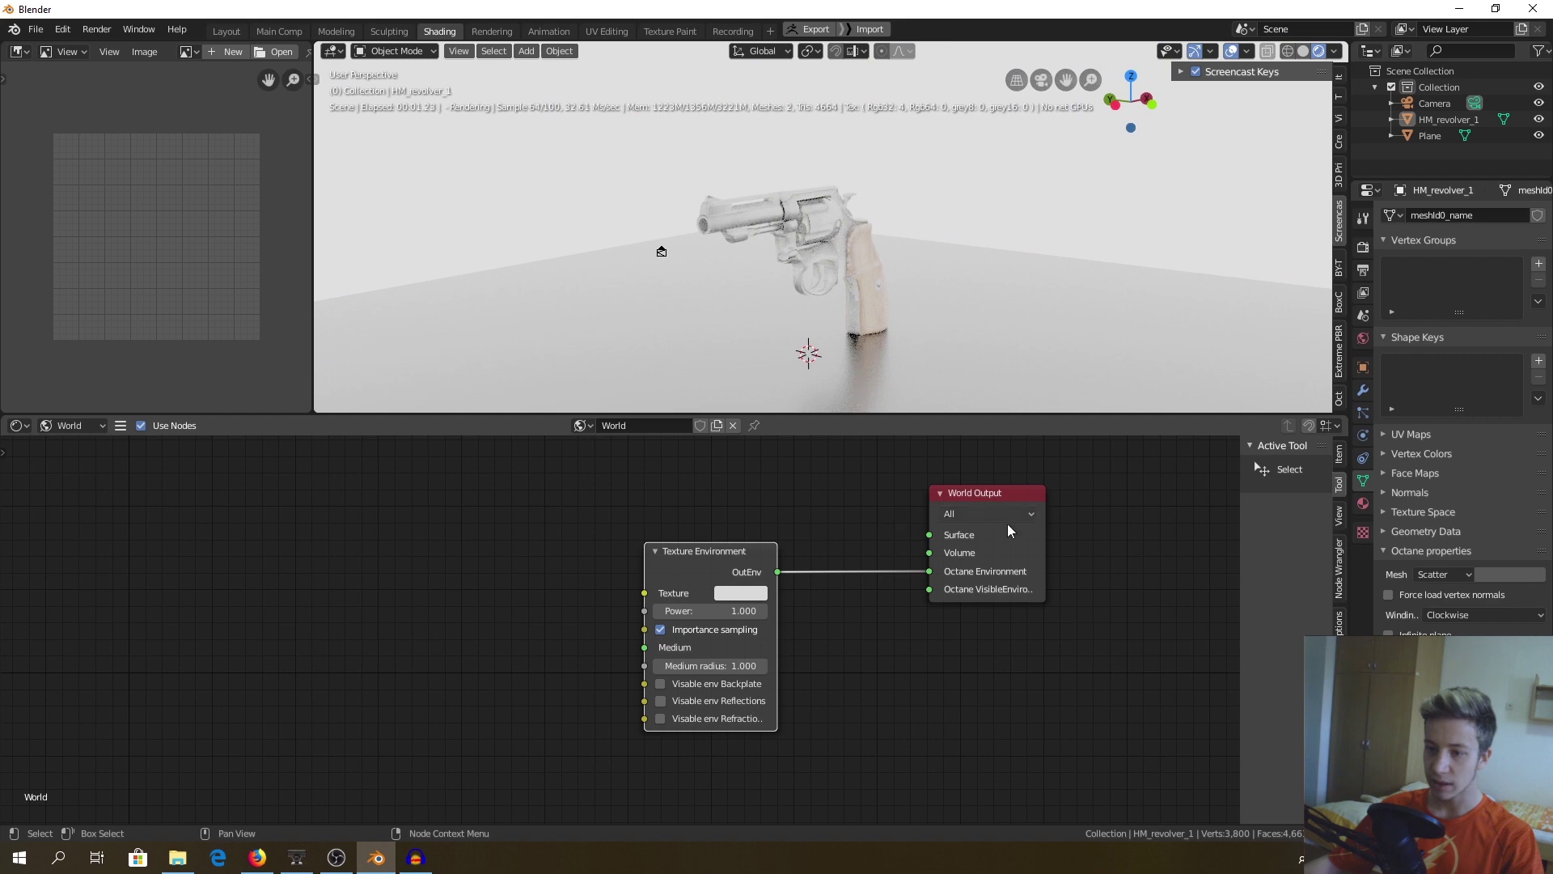
Keep the environment Power at 1.000 and turn off importance sampling
click(716, 588)
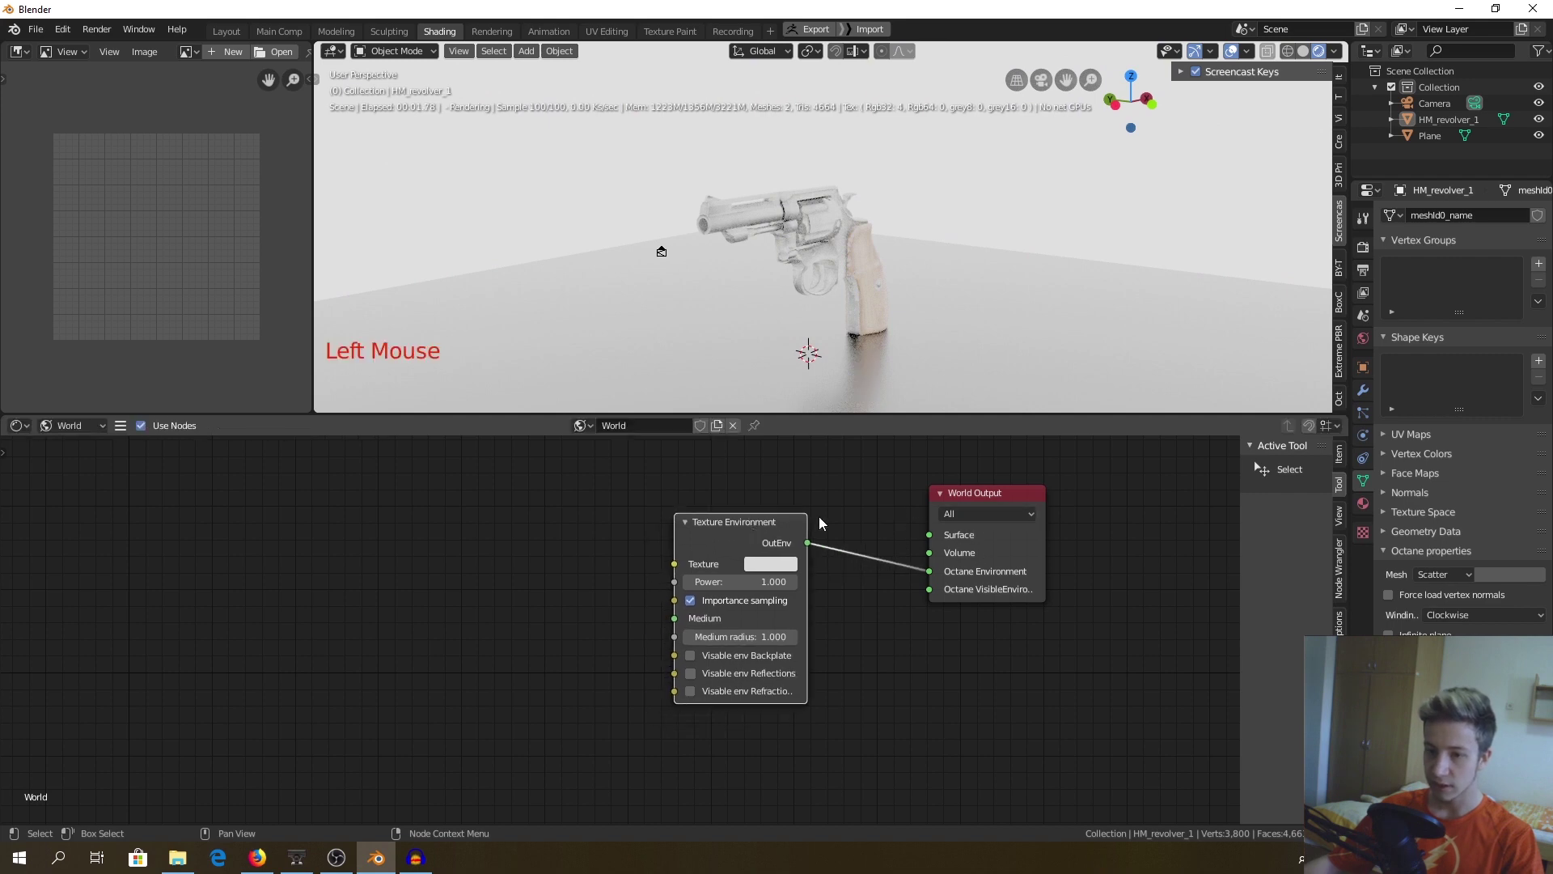
scroll(704, 684, up, 3)
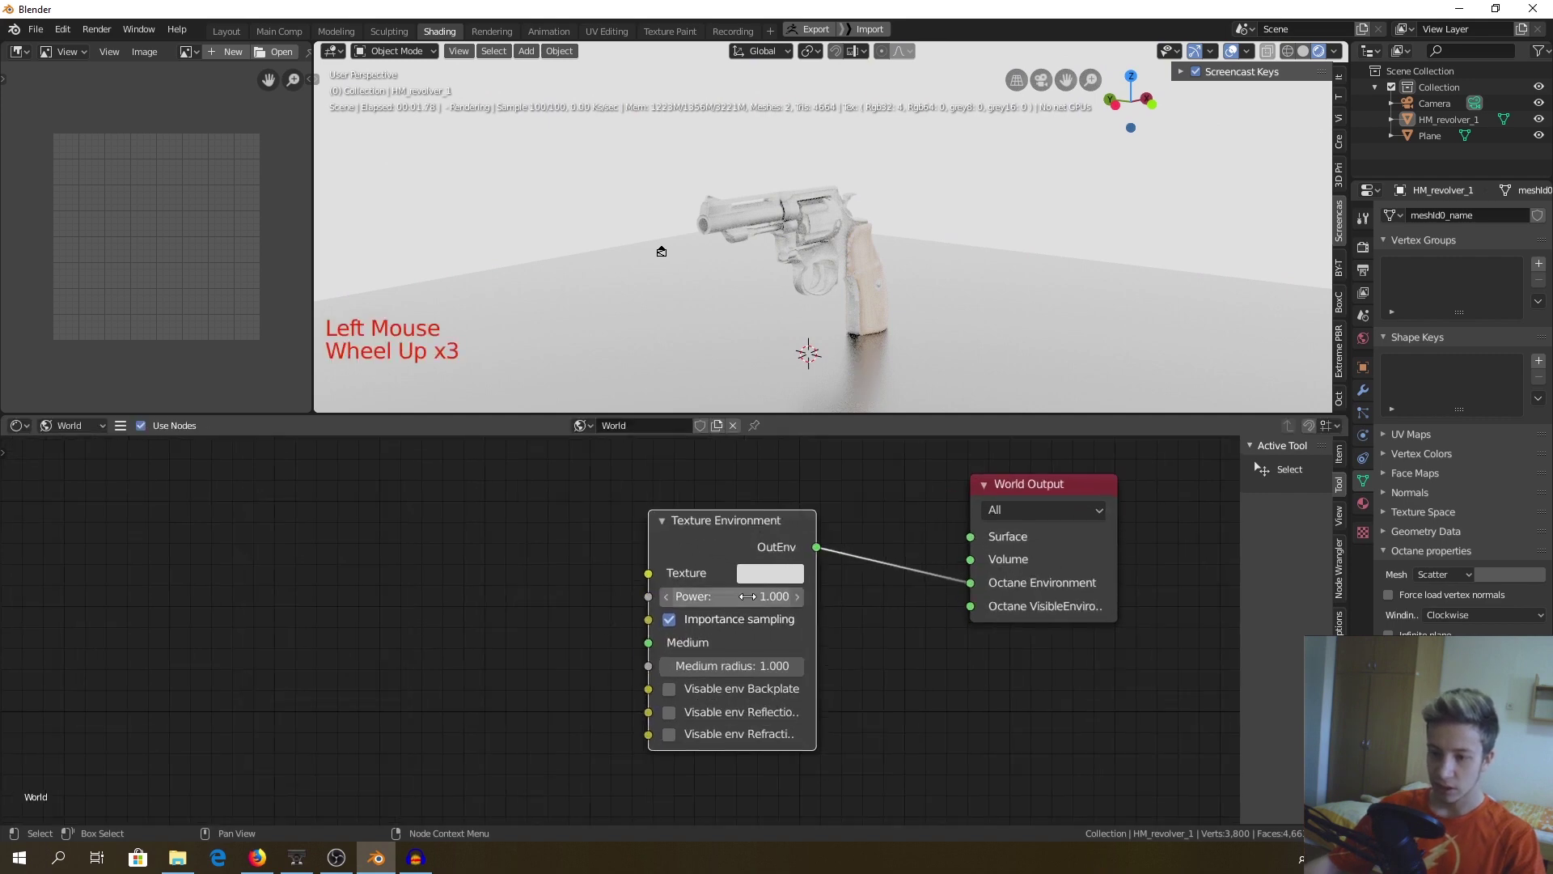
drag(777, 596, 793, 596)
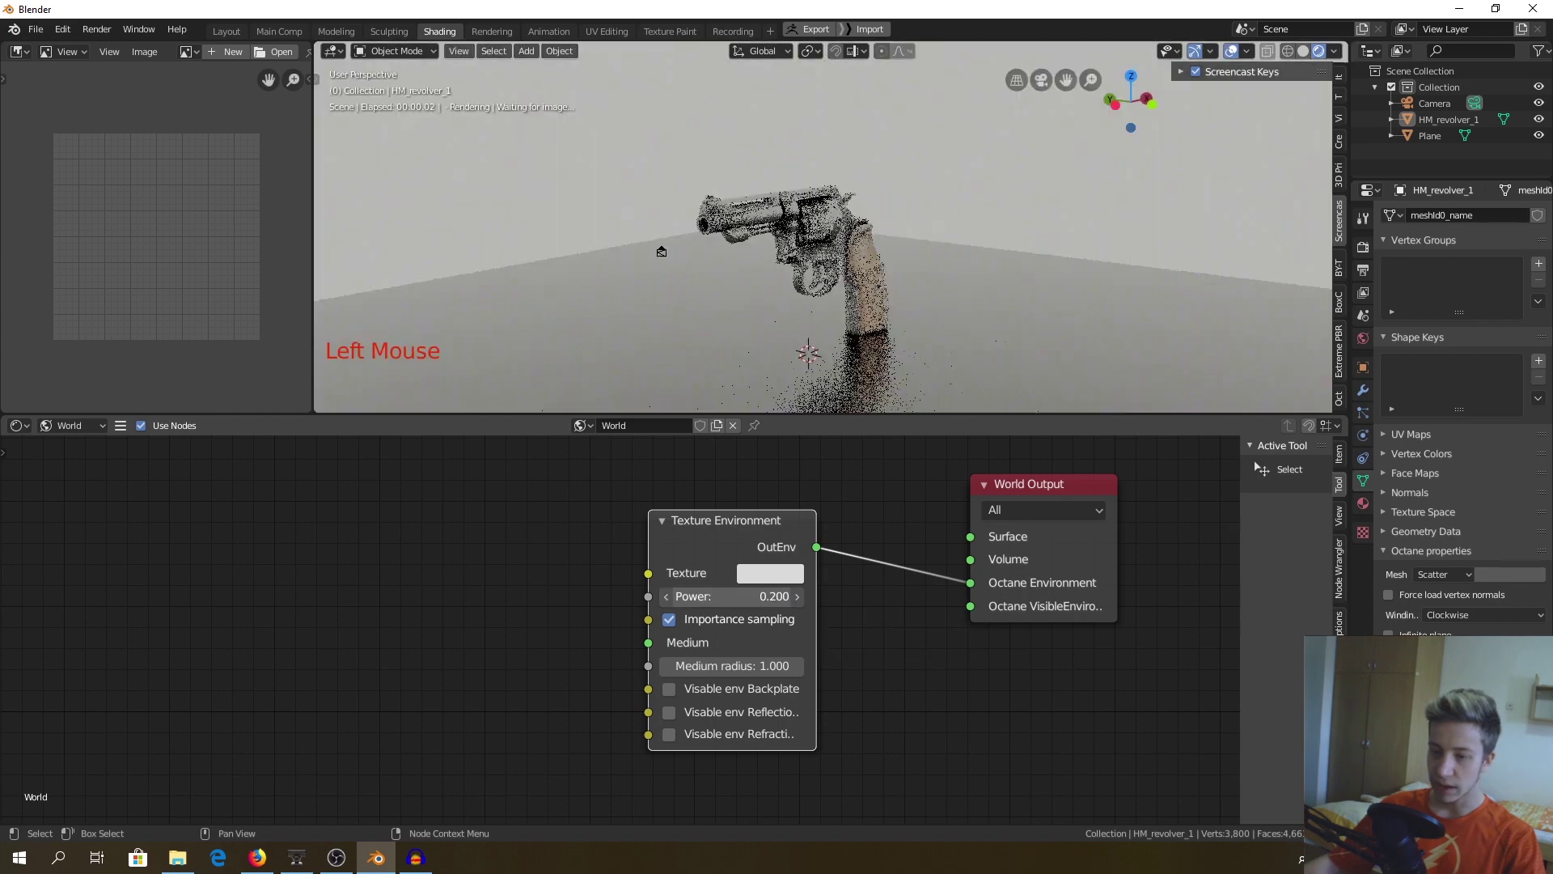
click(770, 596)
text(0.4)
click(737, 628)
click(738, 628)
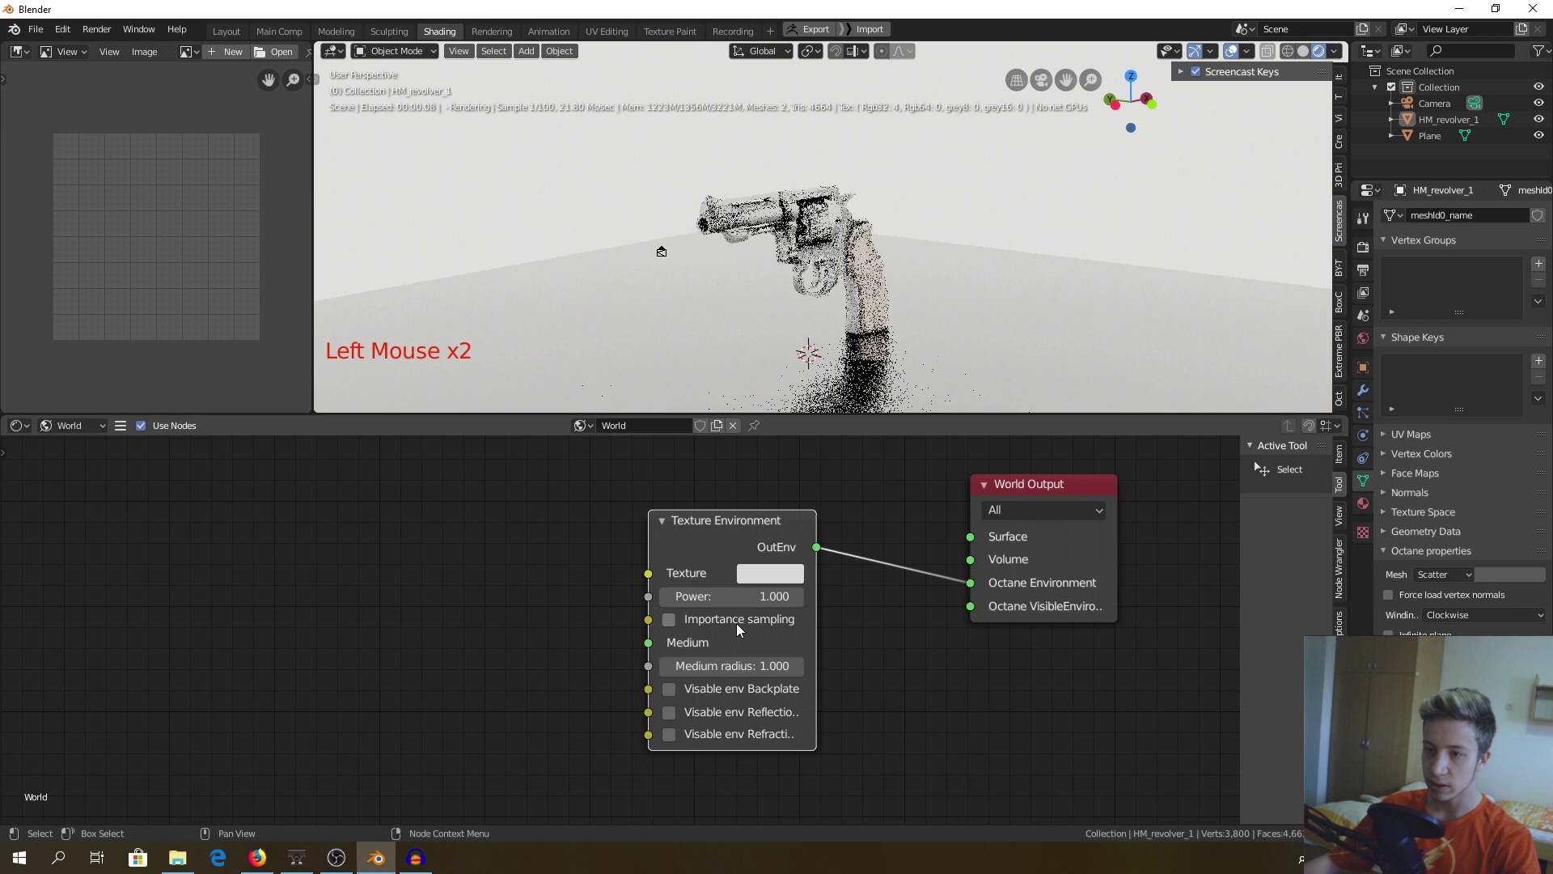
Tint the environment colour to hue 0.180 and saturation 0.108
middle_drag(736, 619, 713, 583)
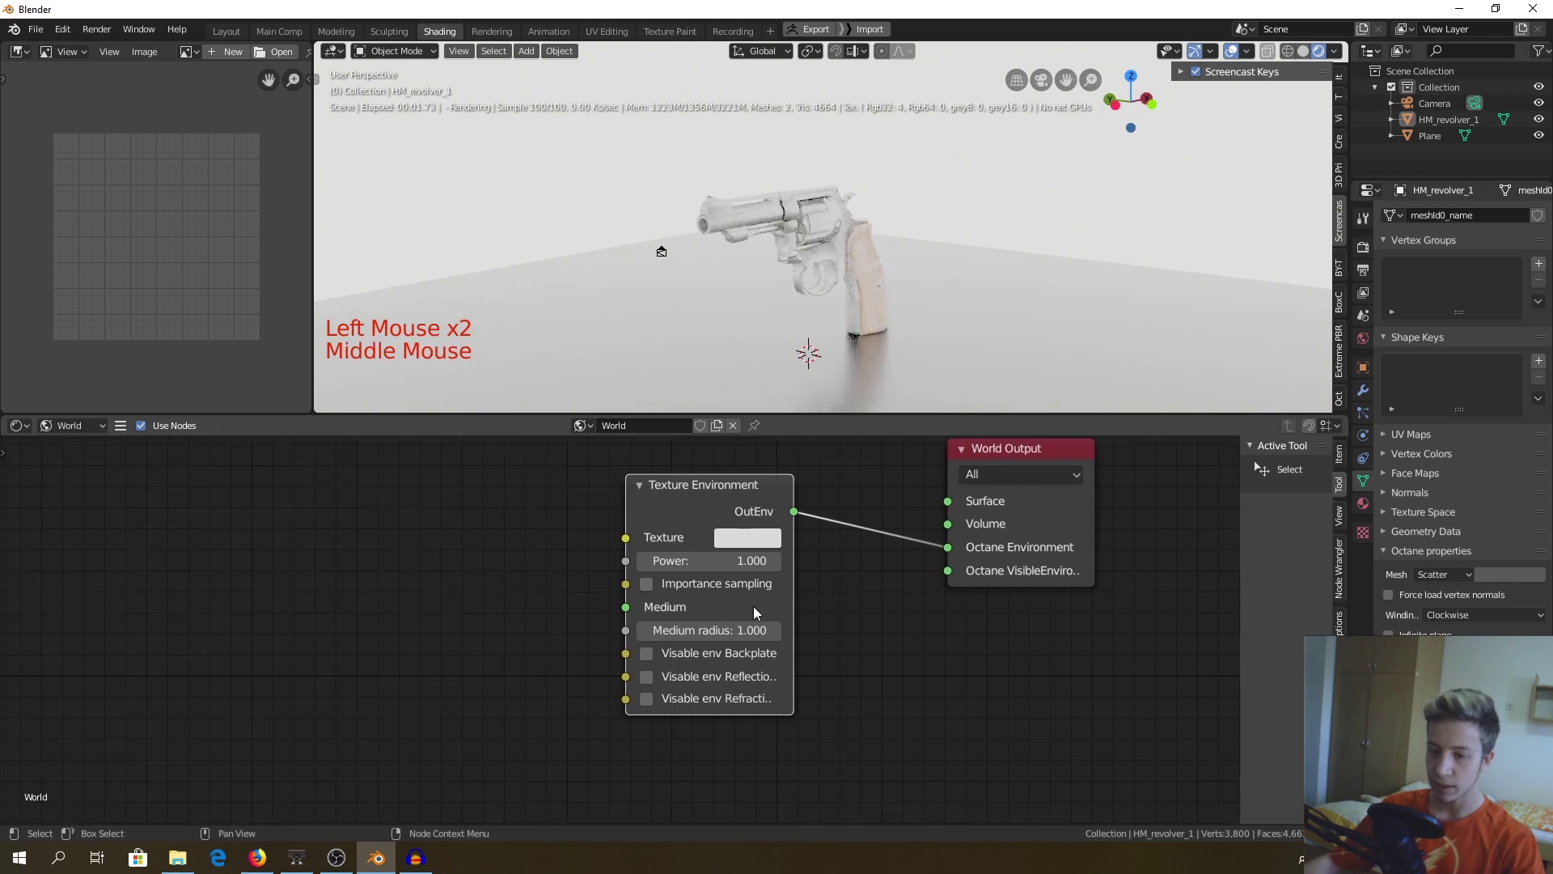
drag(631, 626, 637, 665)
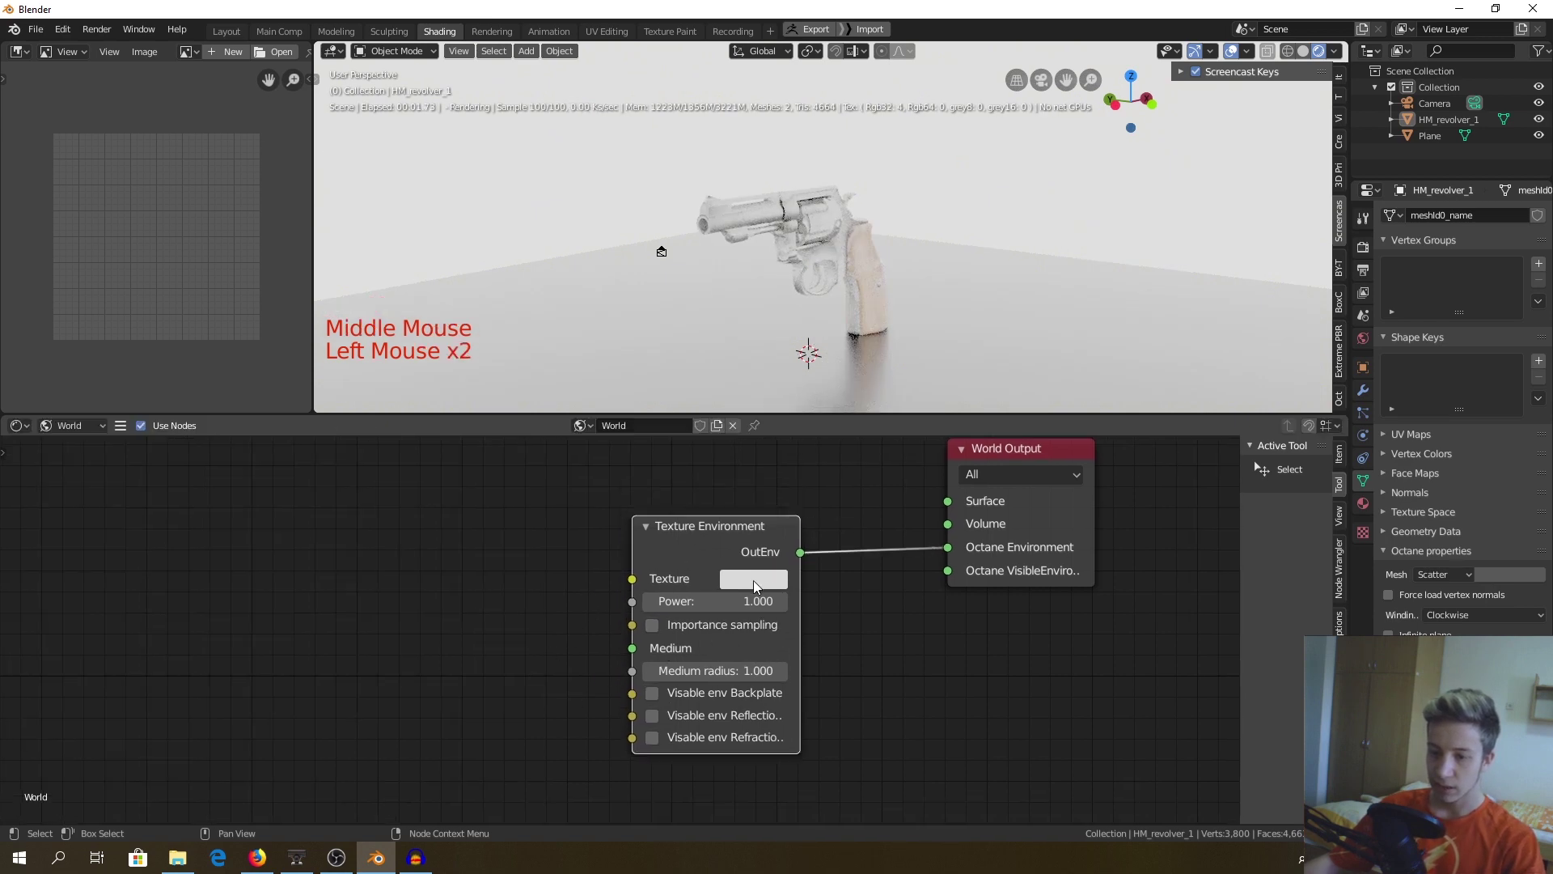
click(753, 579)
drag(814, 351, 802, 356)
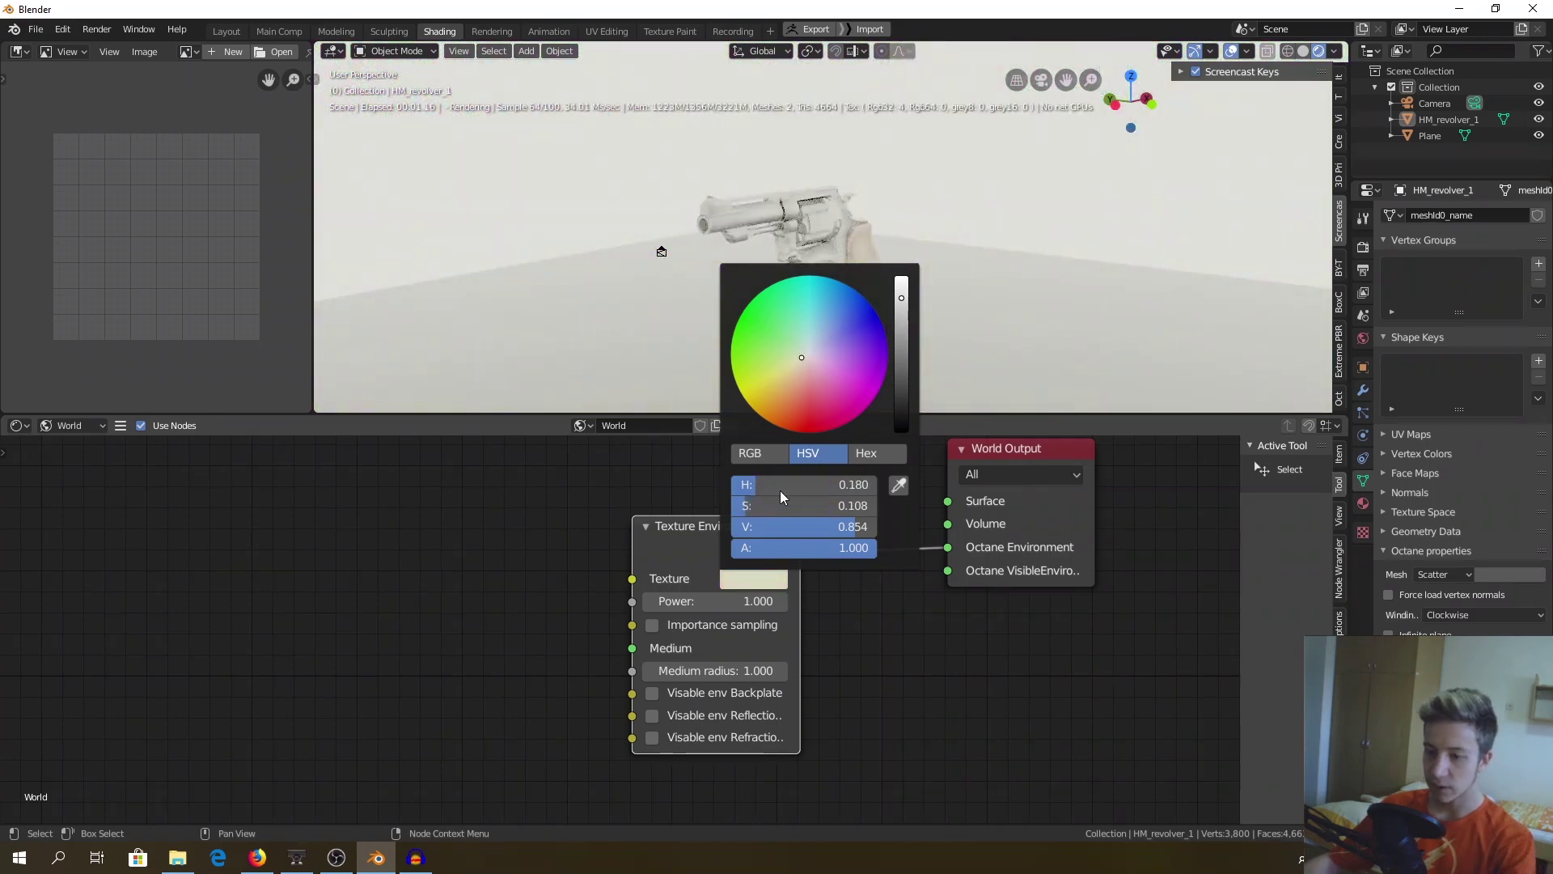
Brighten the environment colour to pale cream and add an Image Tex node via the 'ima' search
drag(901, 308, 901, 280)
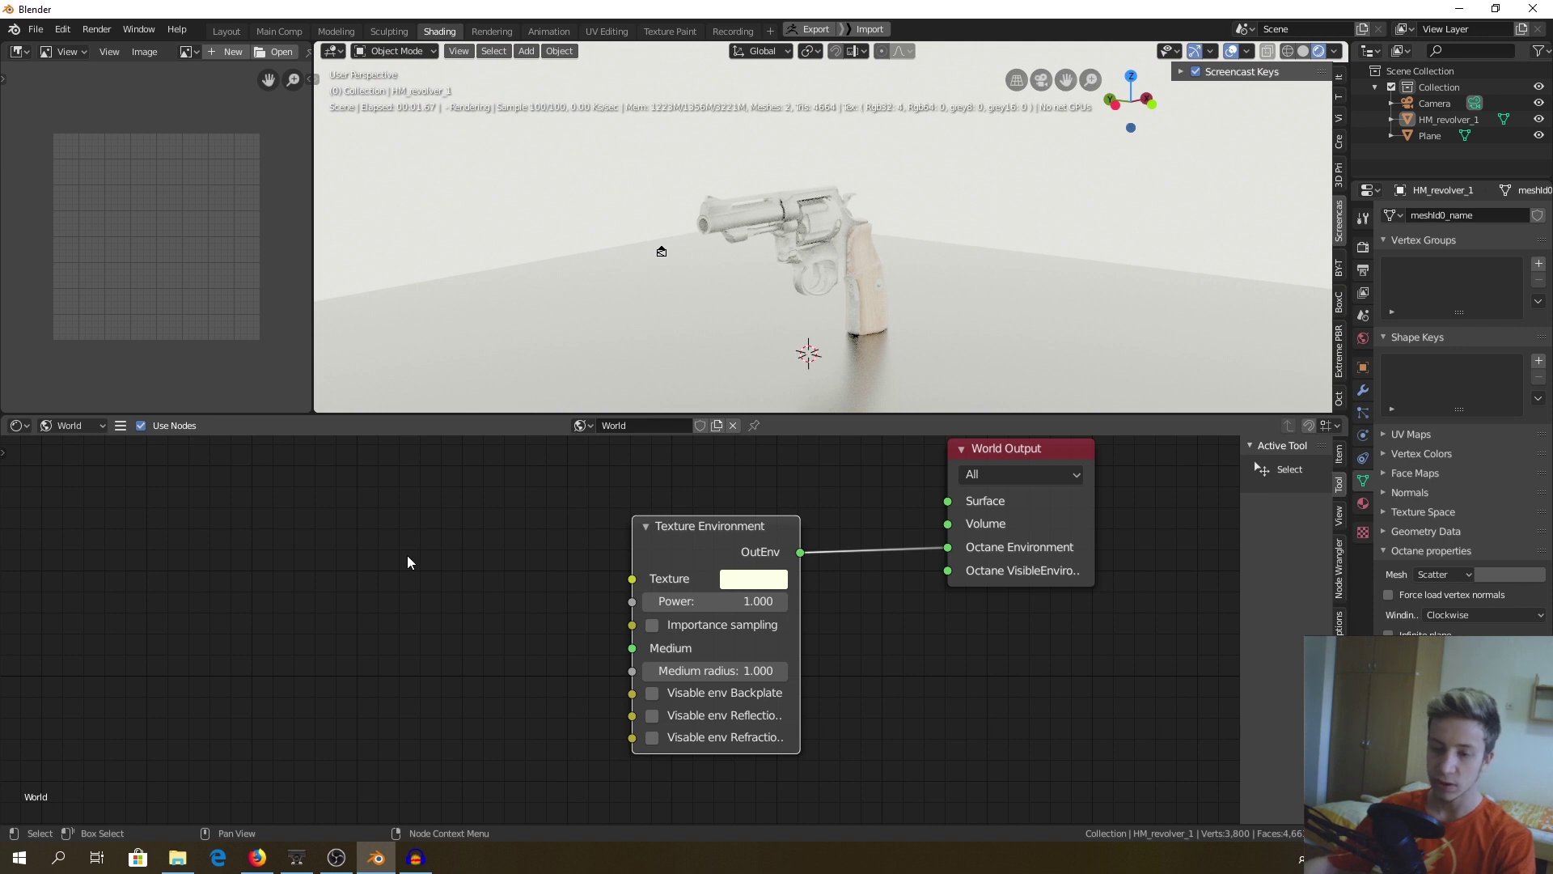
click(552, 629)
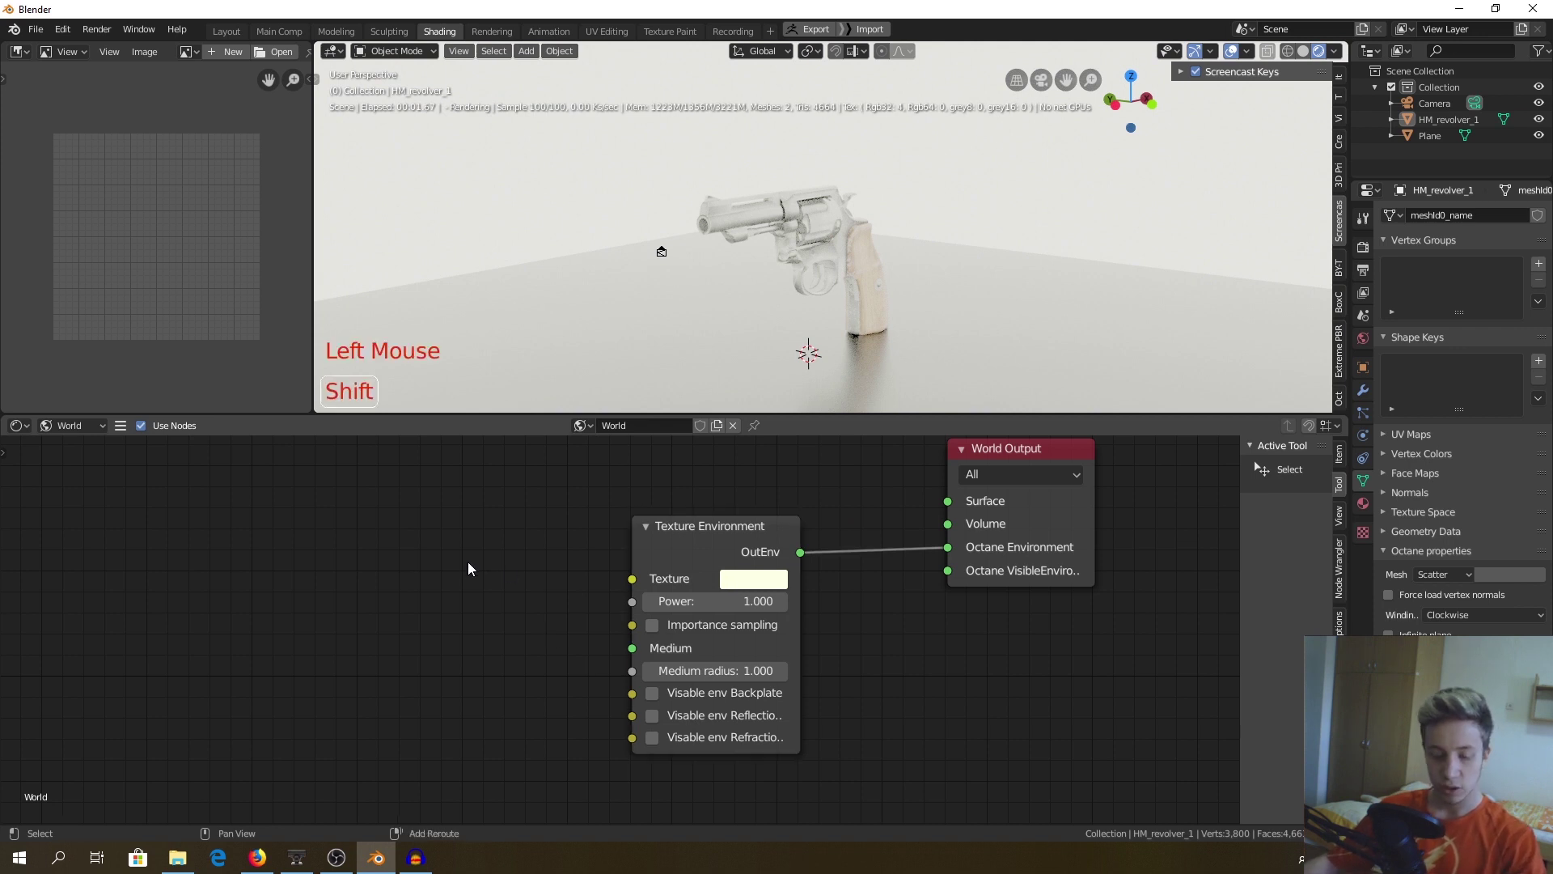
key(shift+a)
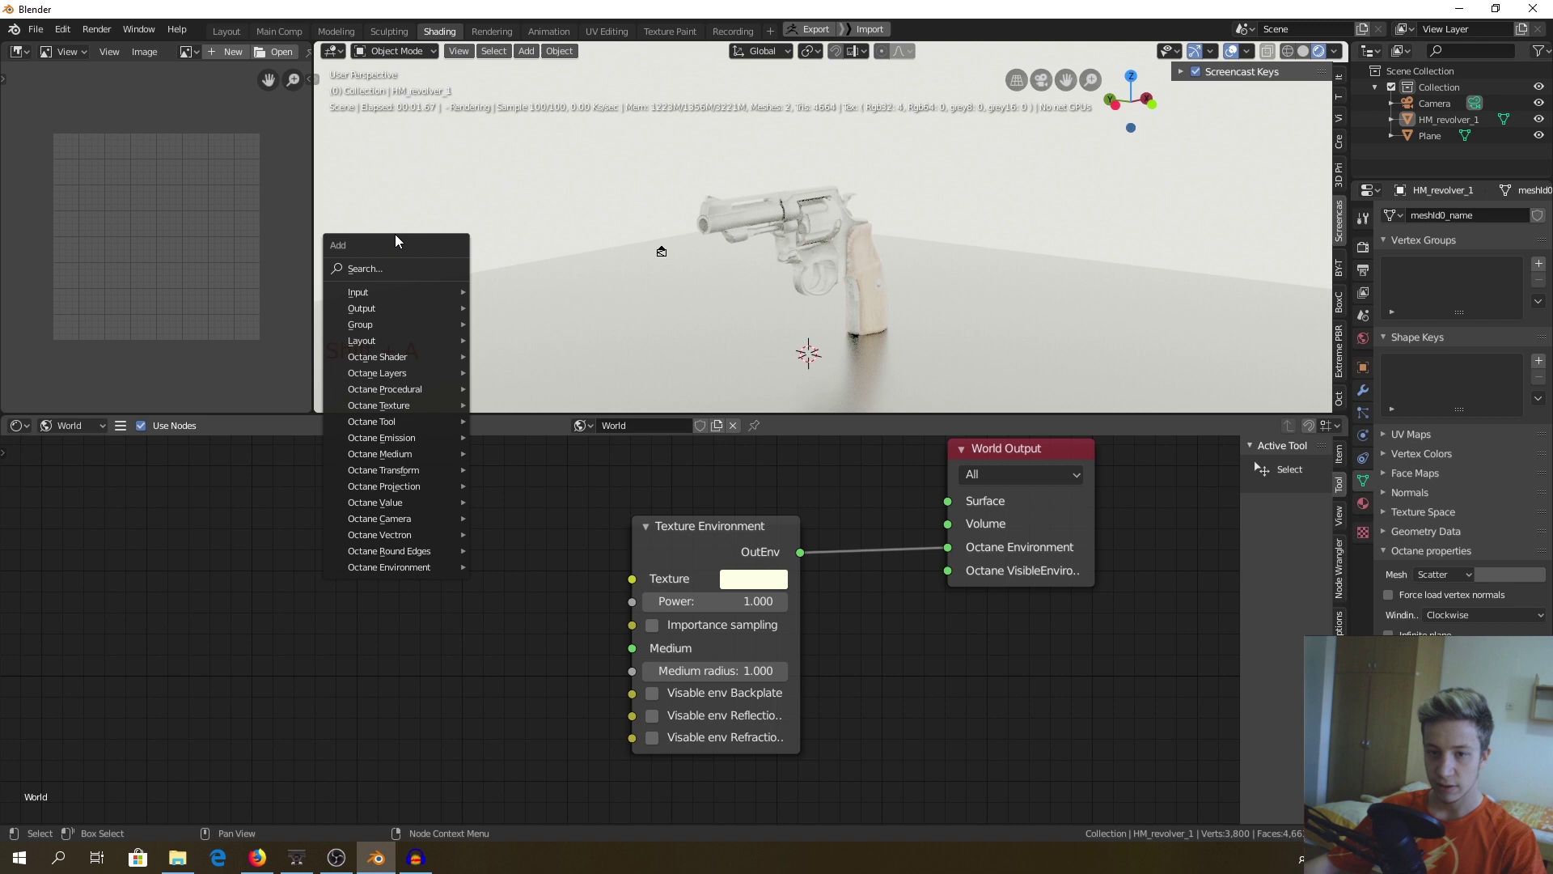
click(380, 261)
text(ima)
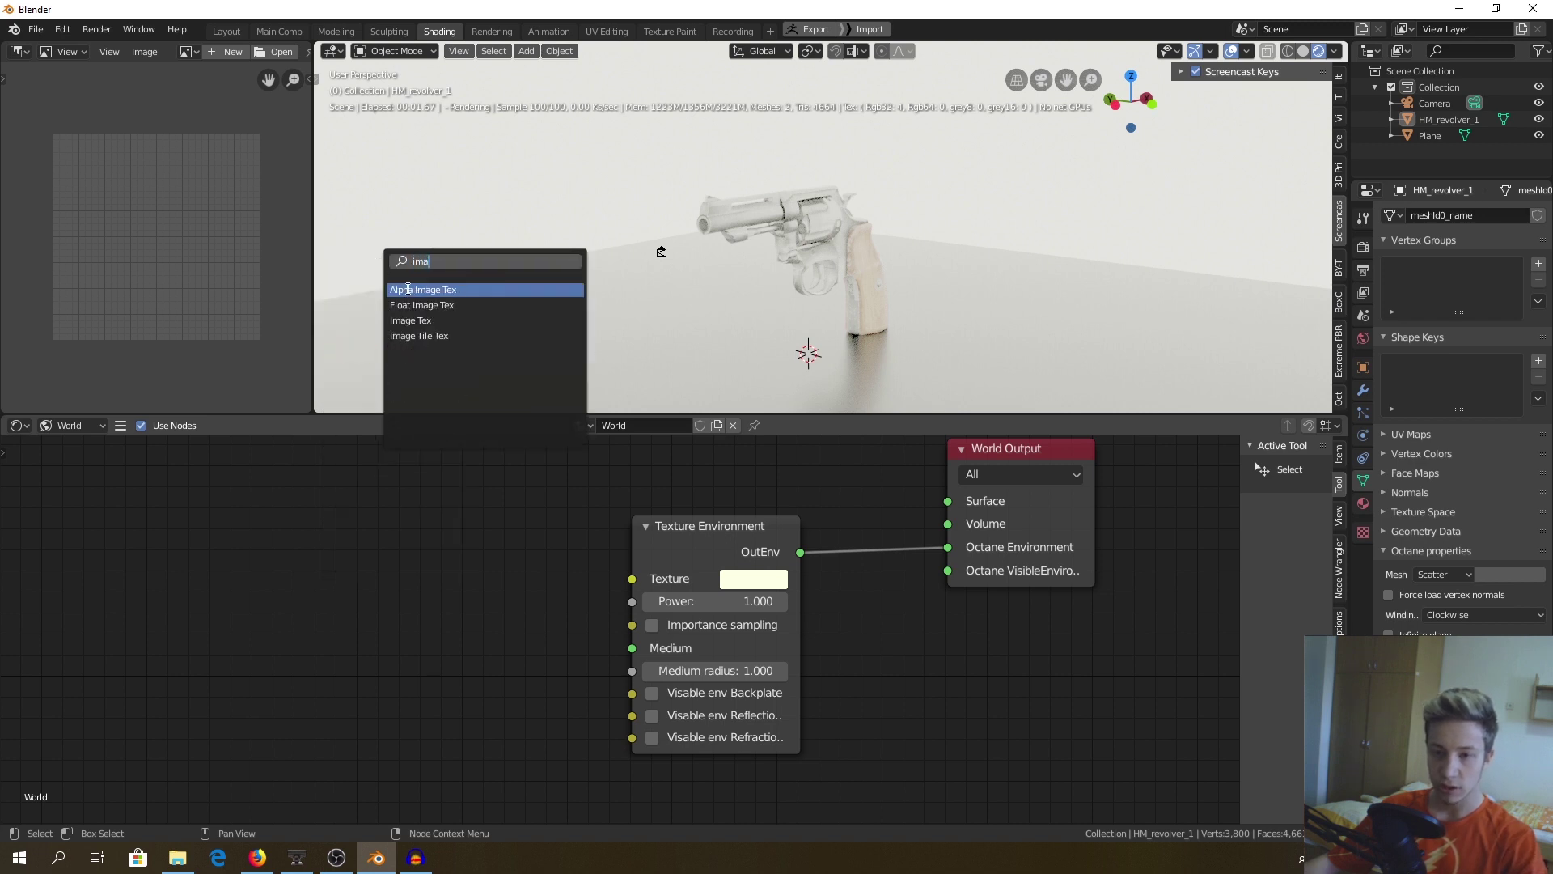
click(442, 320)
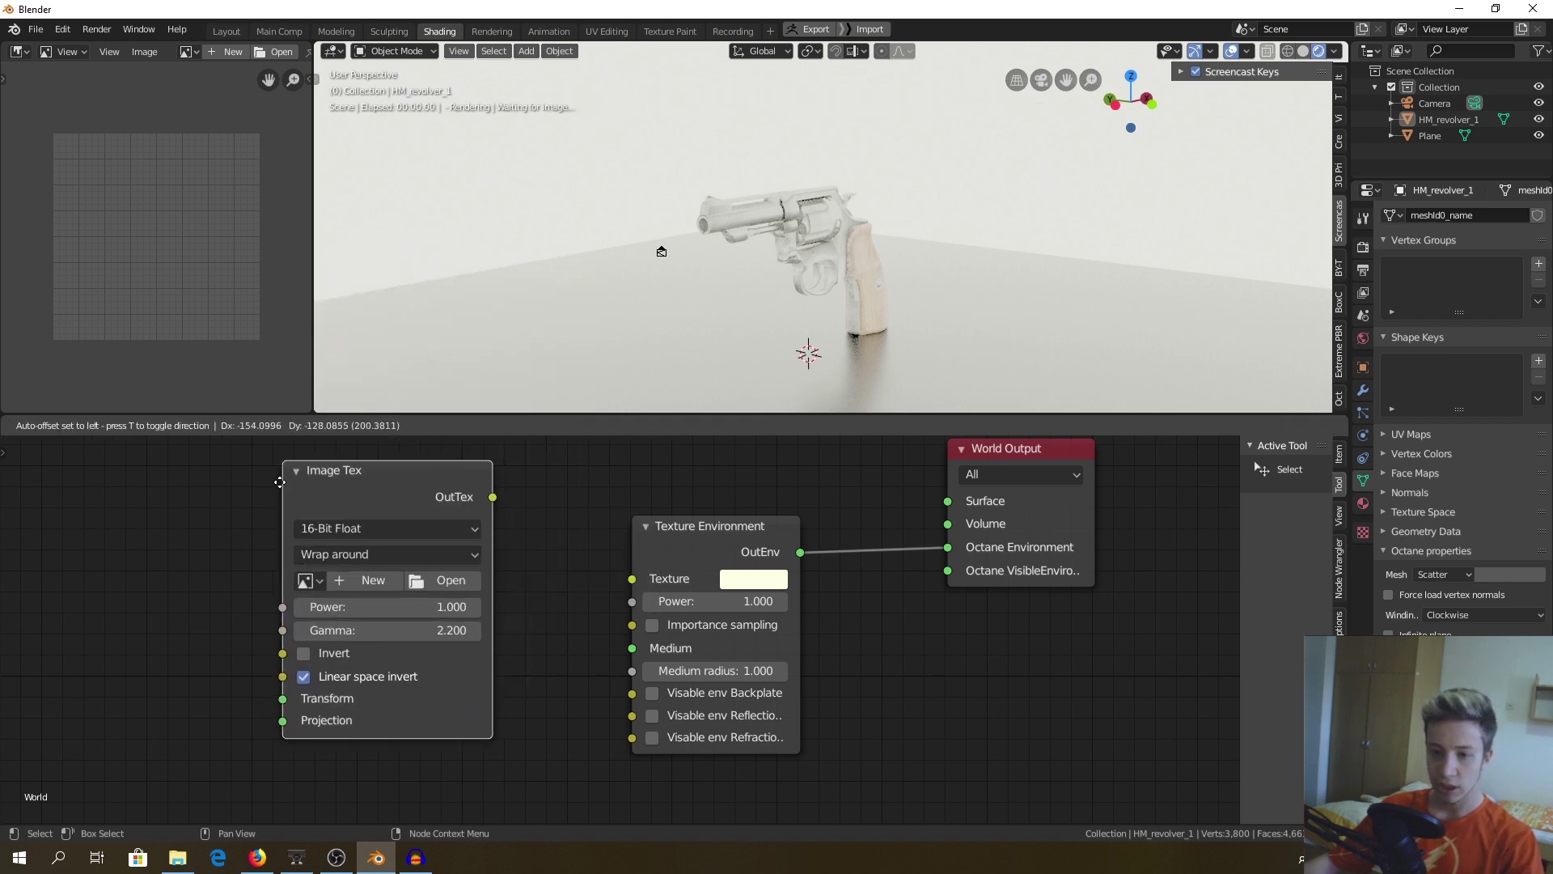
Place the Image Tex node left of the Texture Environment and browse for its image
click(380, 526)
middle_drag(474, 487, 626, 465)
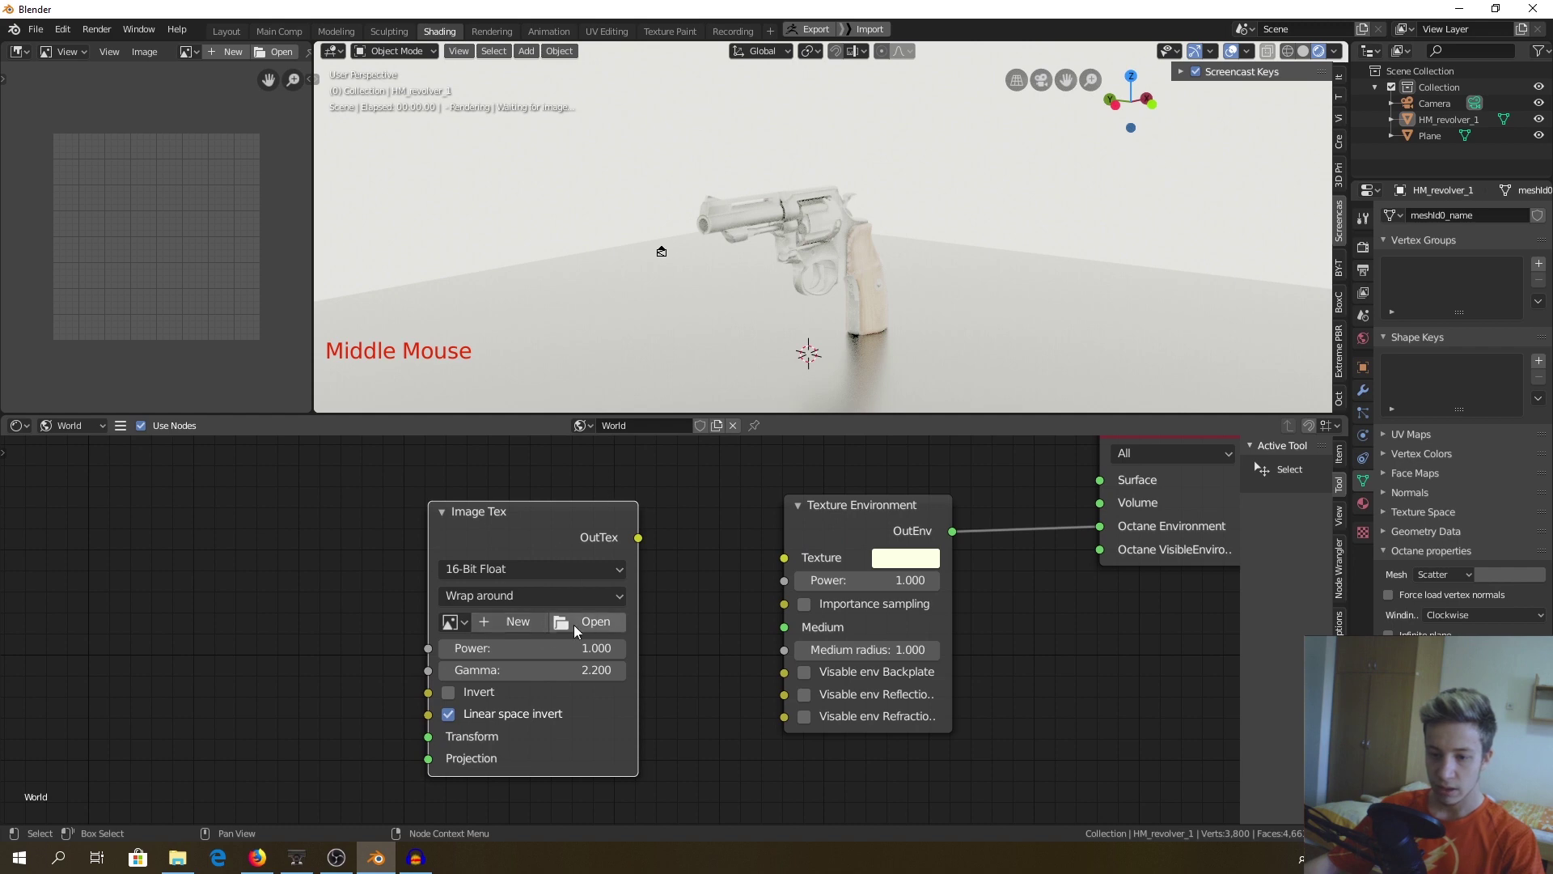
click(600, 619)
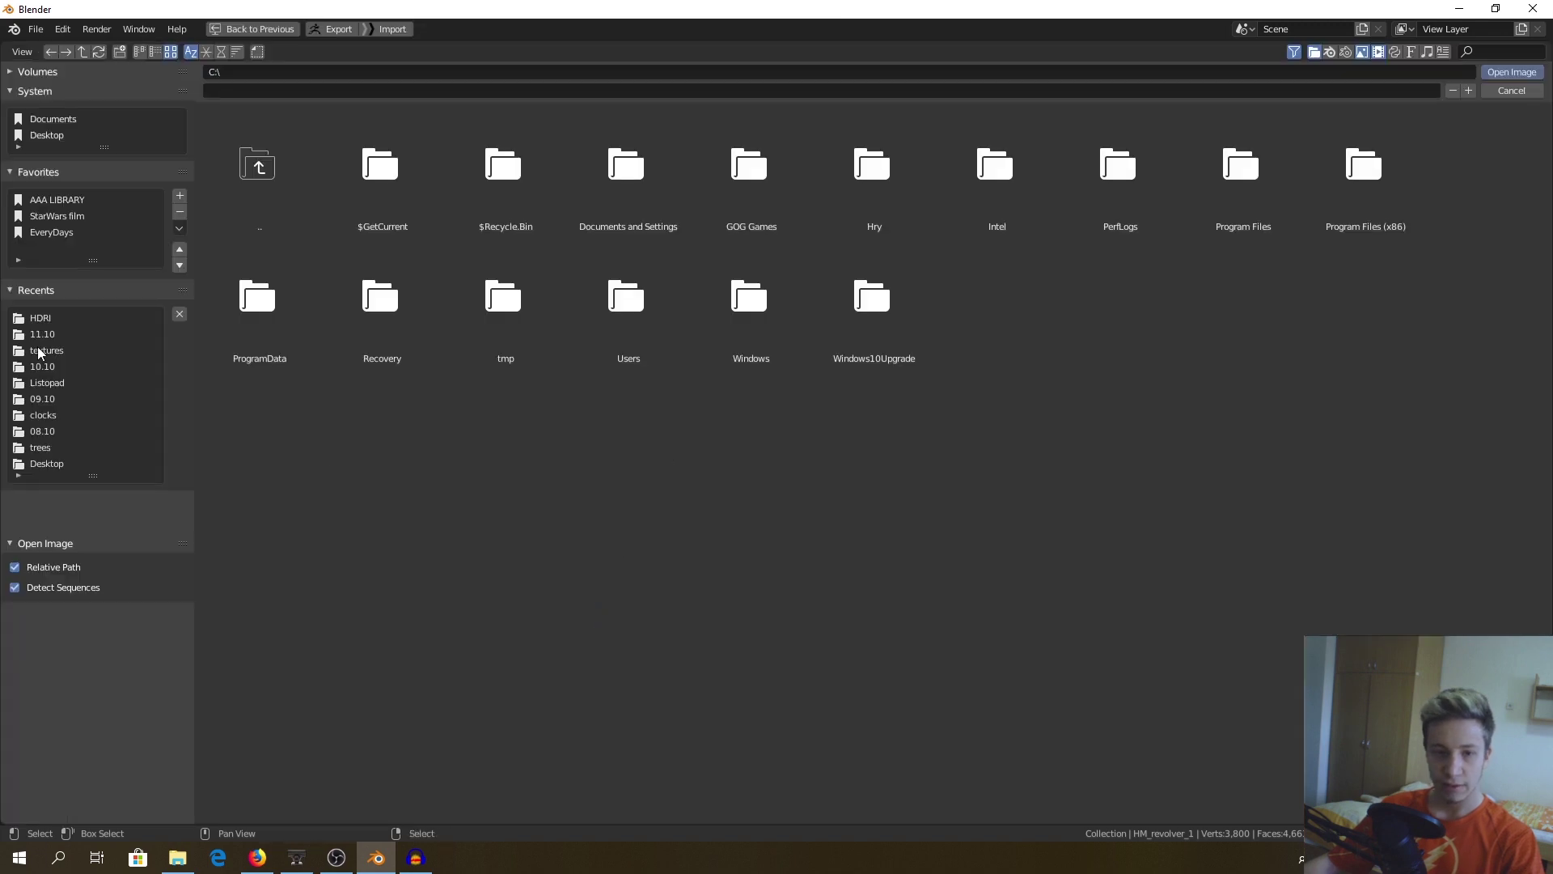
Load mosaic_tunnel_8k.hdr from the HDRI folder into the Image Tex node
click(49, 318)
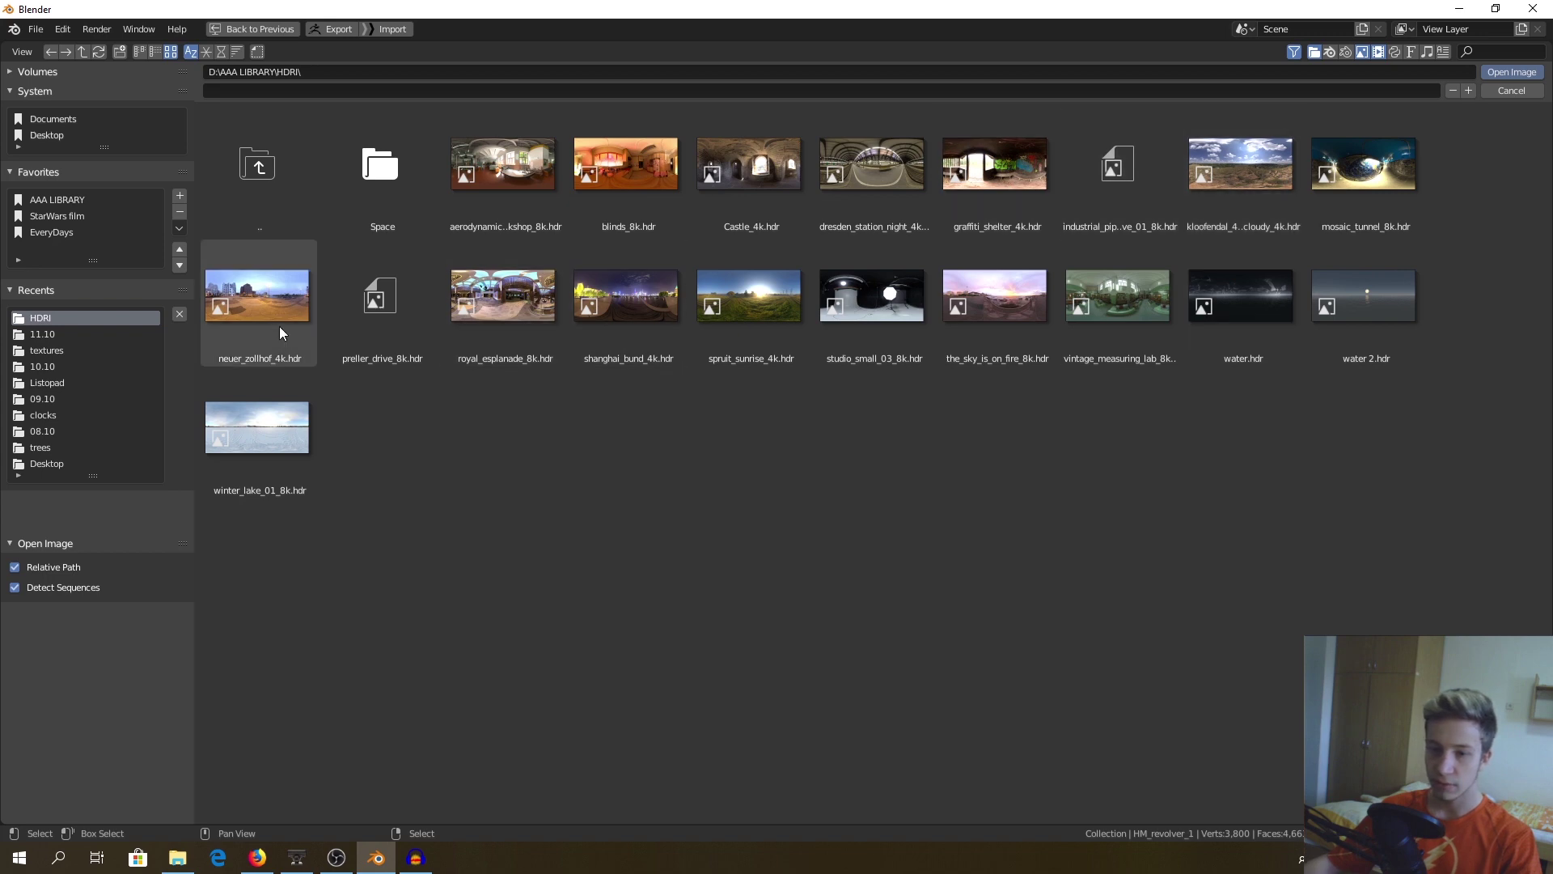
double_click(1371, 188)
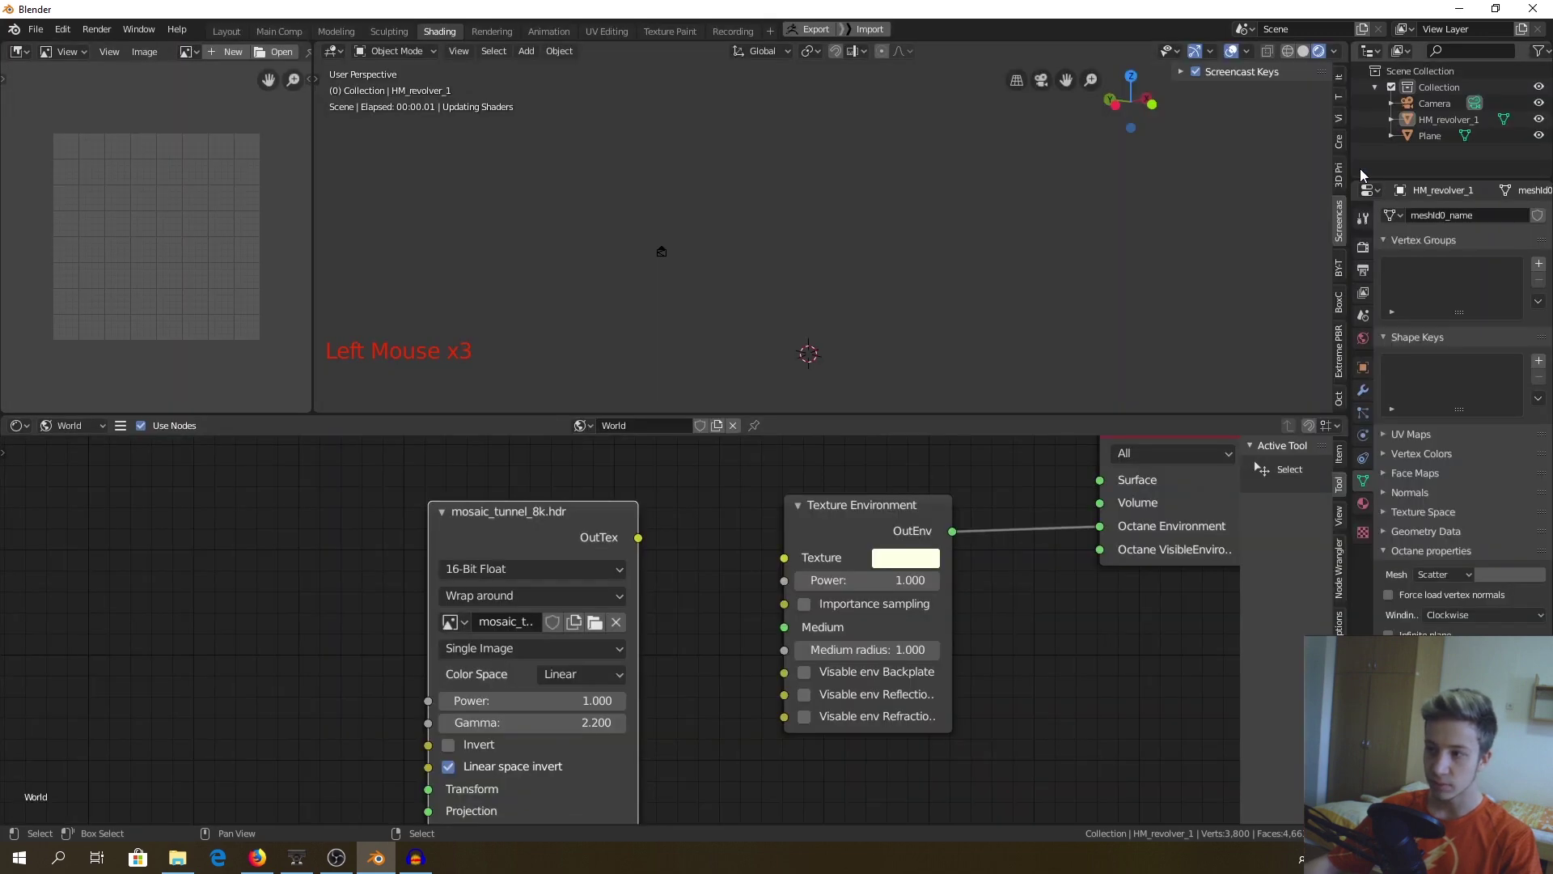
Link the image's OutTex to the Texture Environment's Texture input and orbit to inspect the tunnel lighting
middle_drag(728, 596, 492, 540)
drag(428, 500, 576, 521)
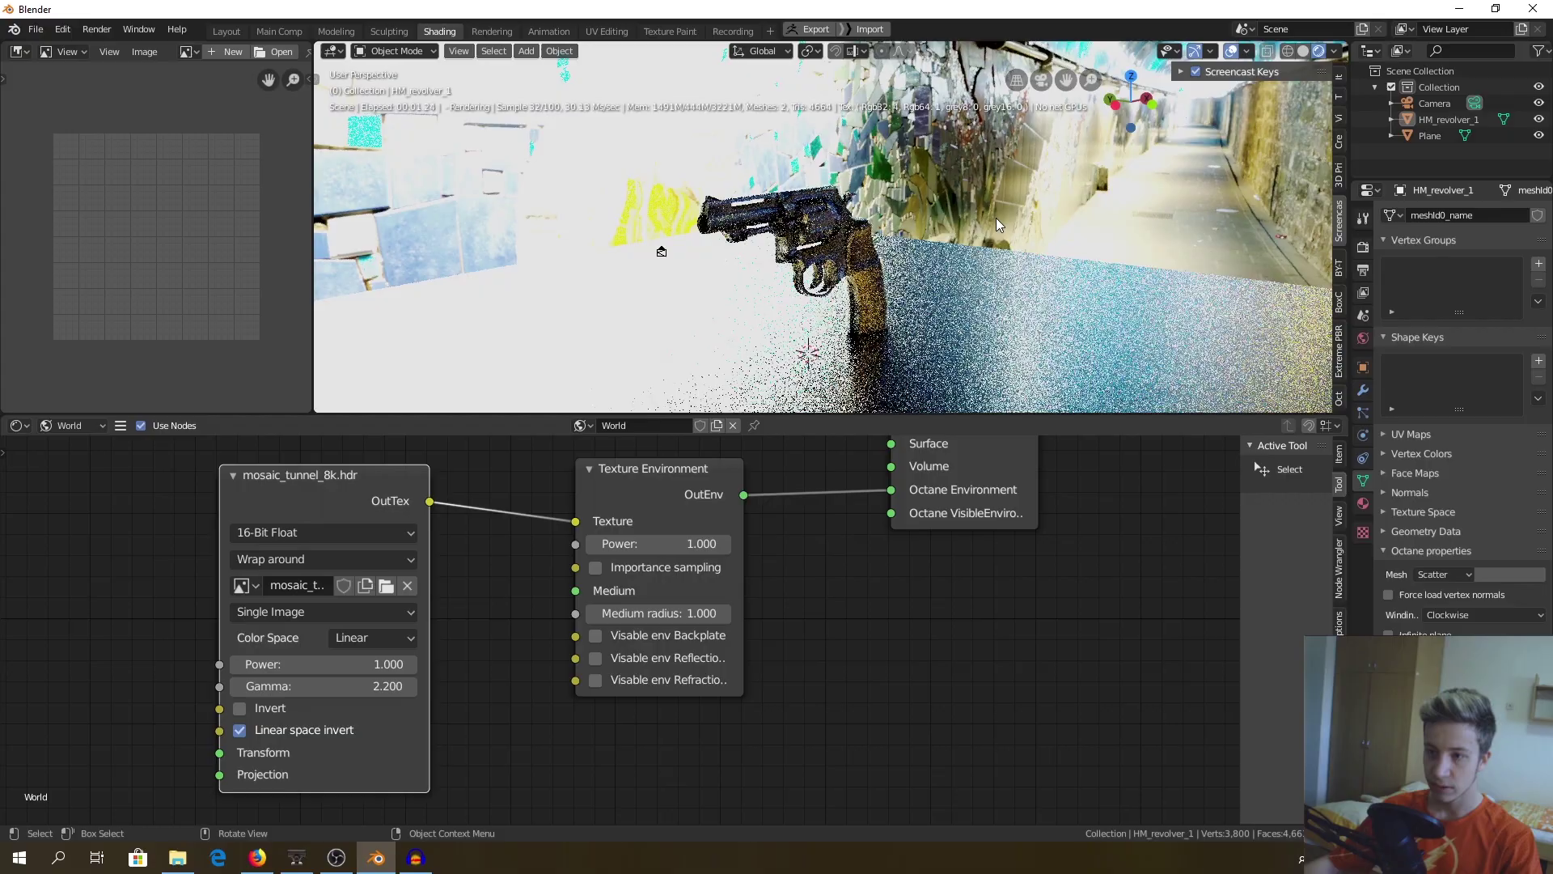
scroll(691, 266, up, 2)
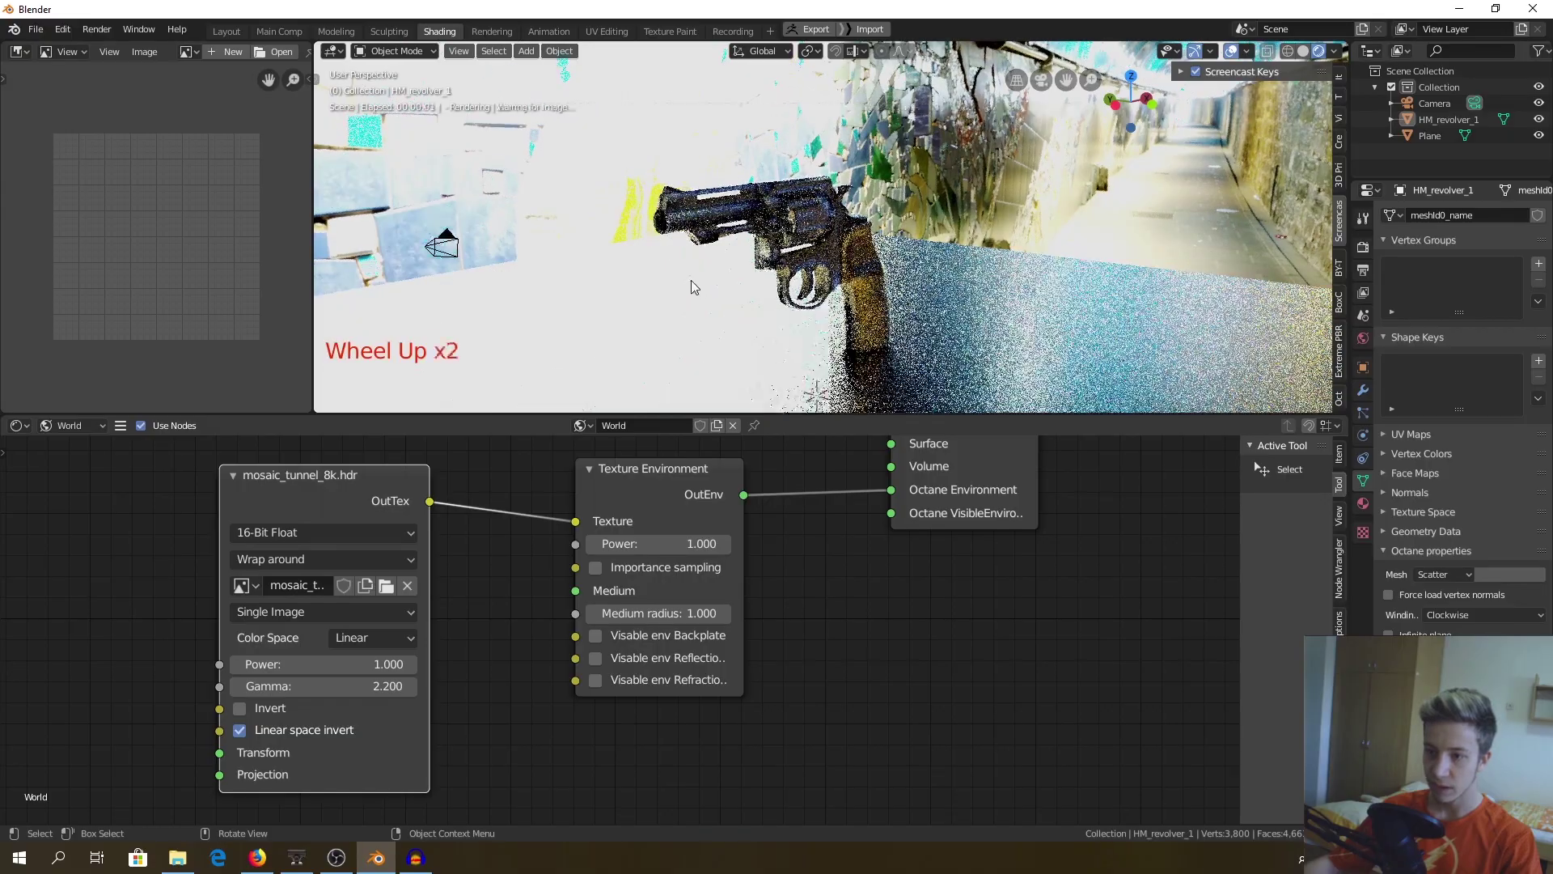
middle_drag(751, 257, 813, 299)
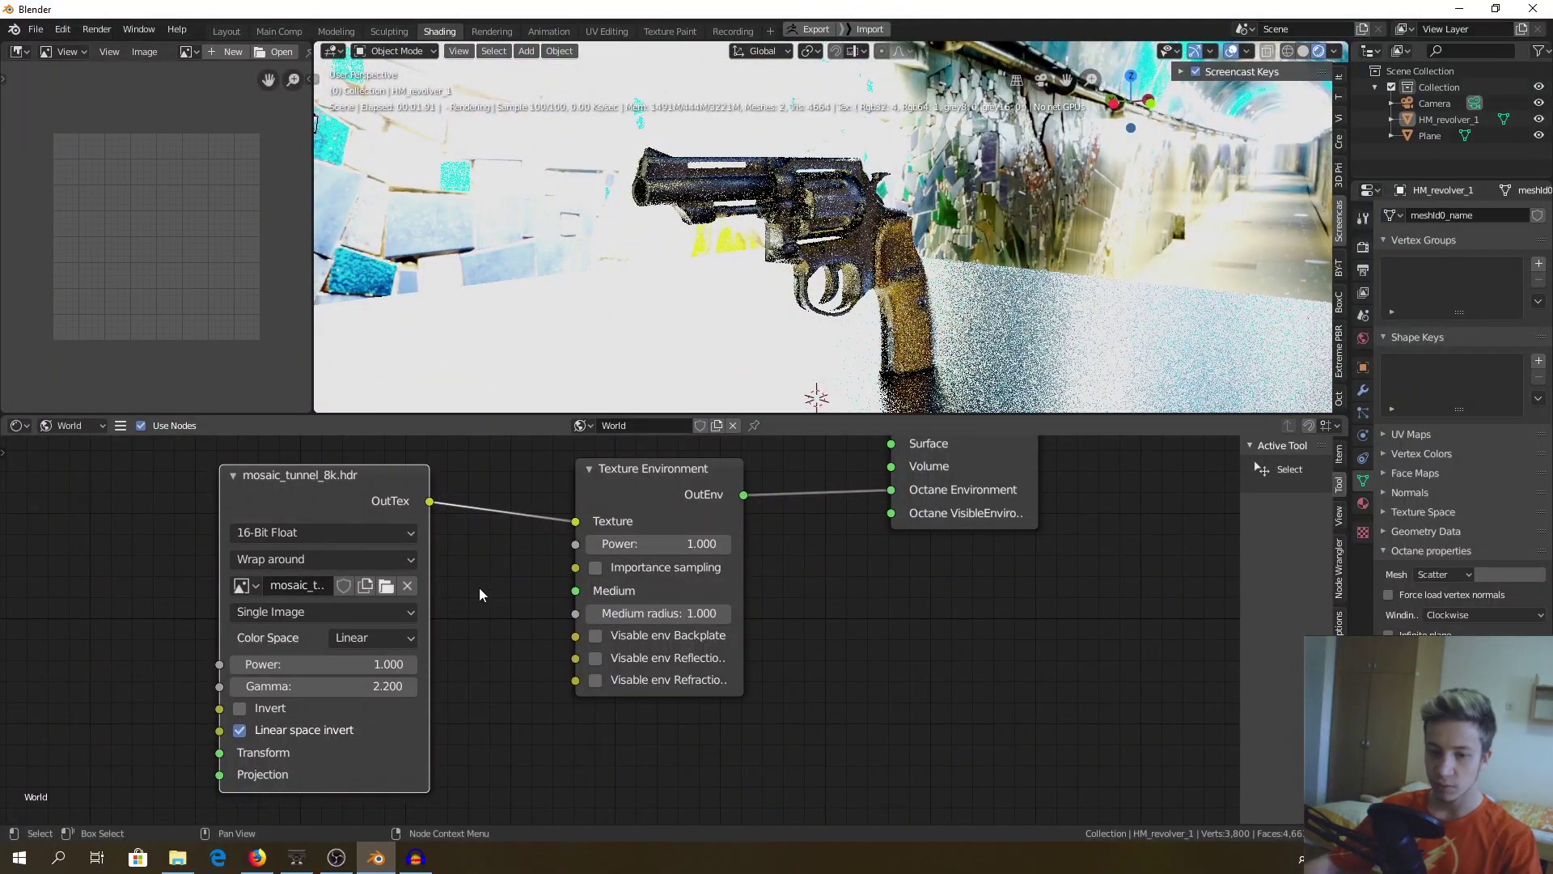
Set the tunnel image's Gamma to 1.000 and its bit depth to 32-Bit Float
middle_drag(478, 587, 618, 590)
click(486, 676)
text(1)
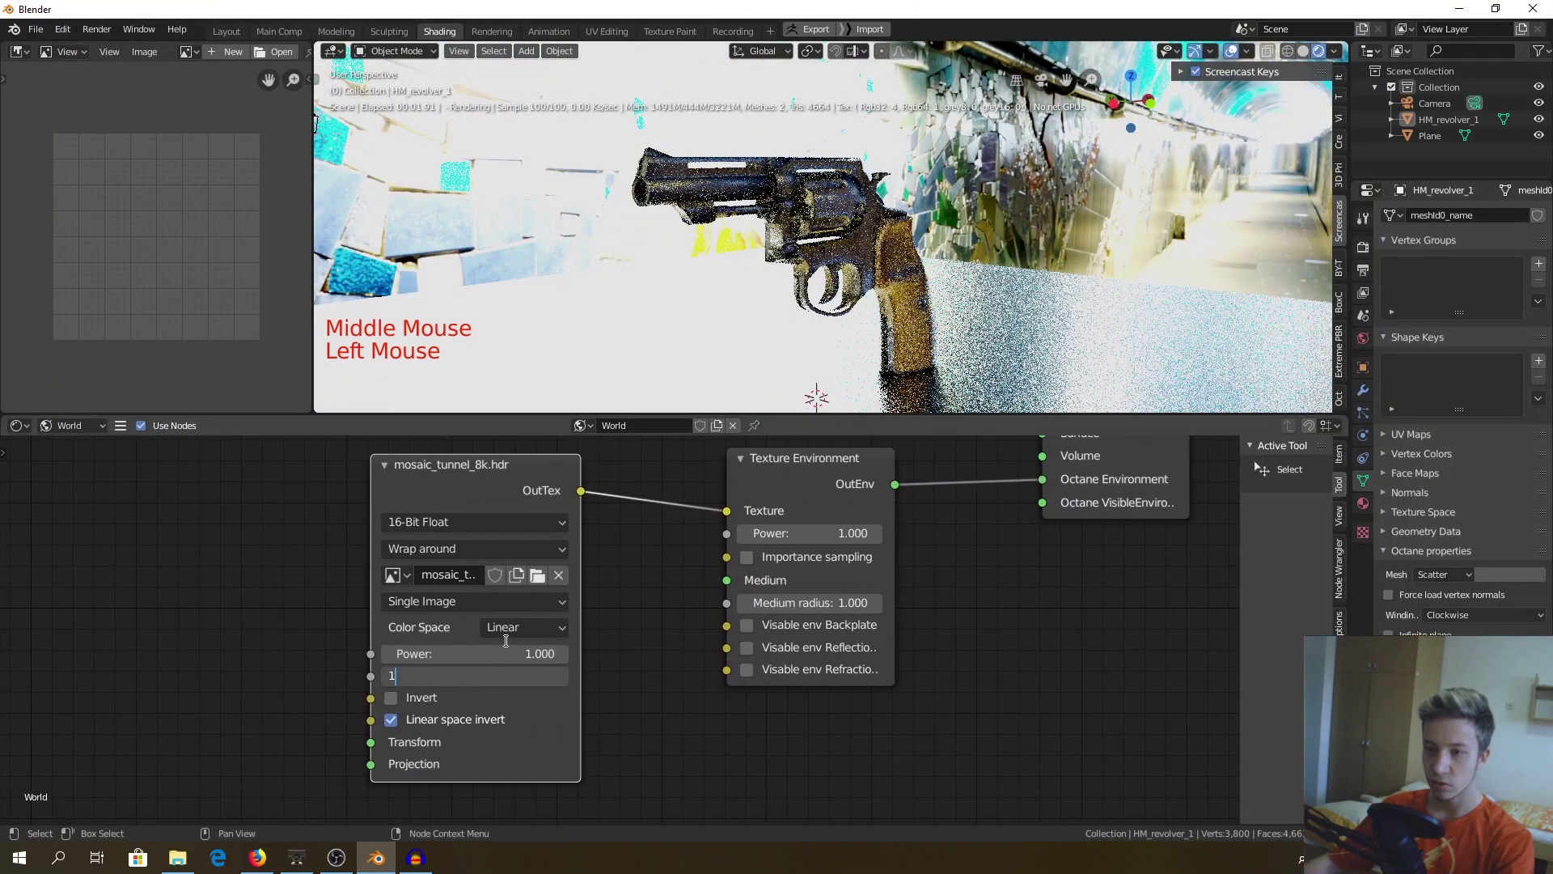
key(Return)
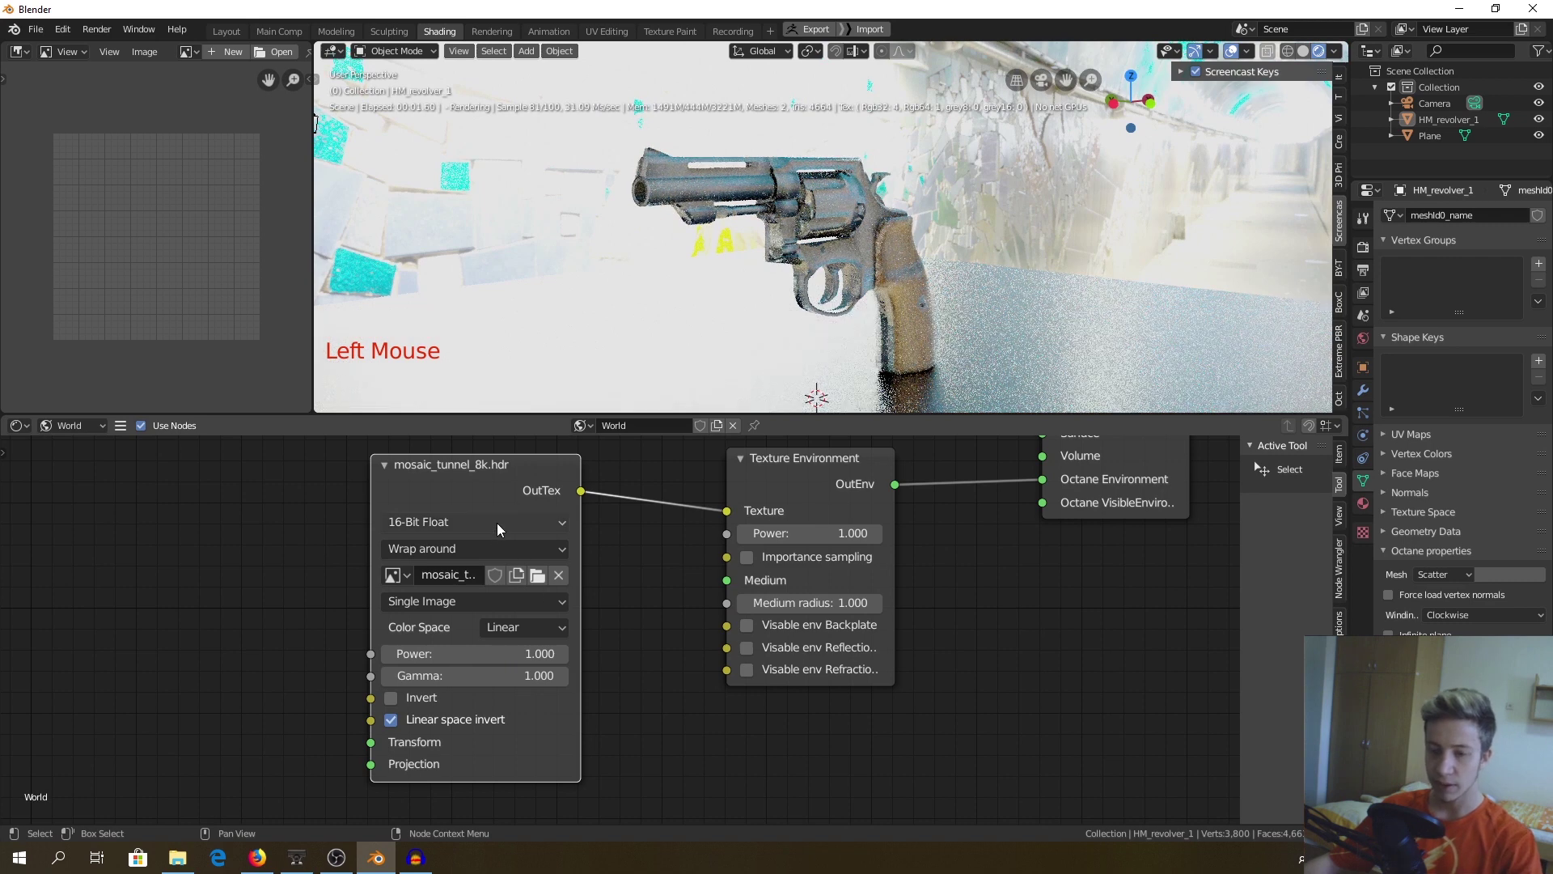
click(497, 522)
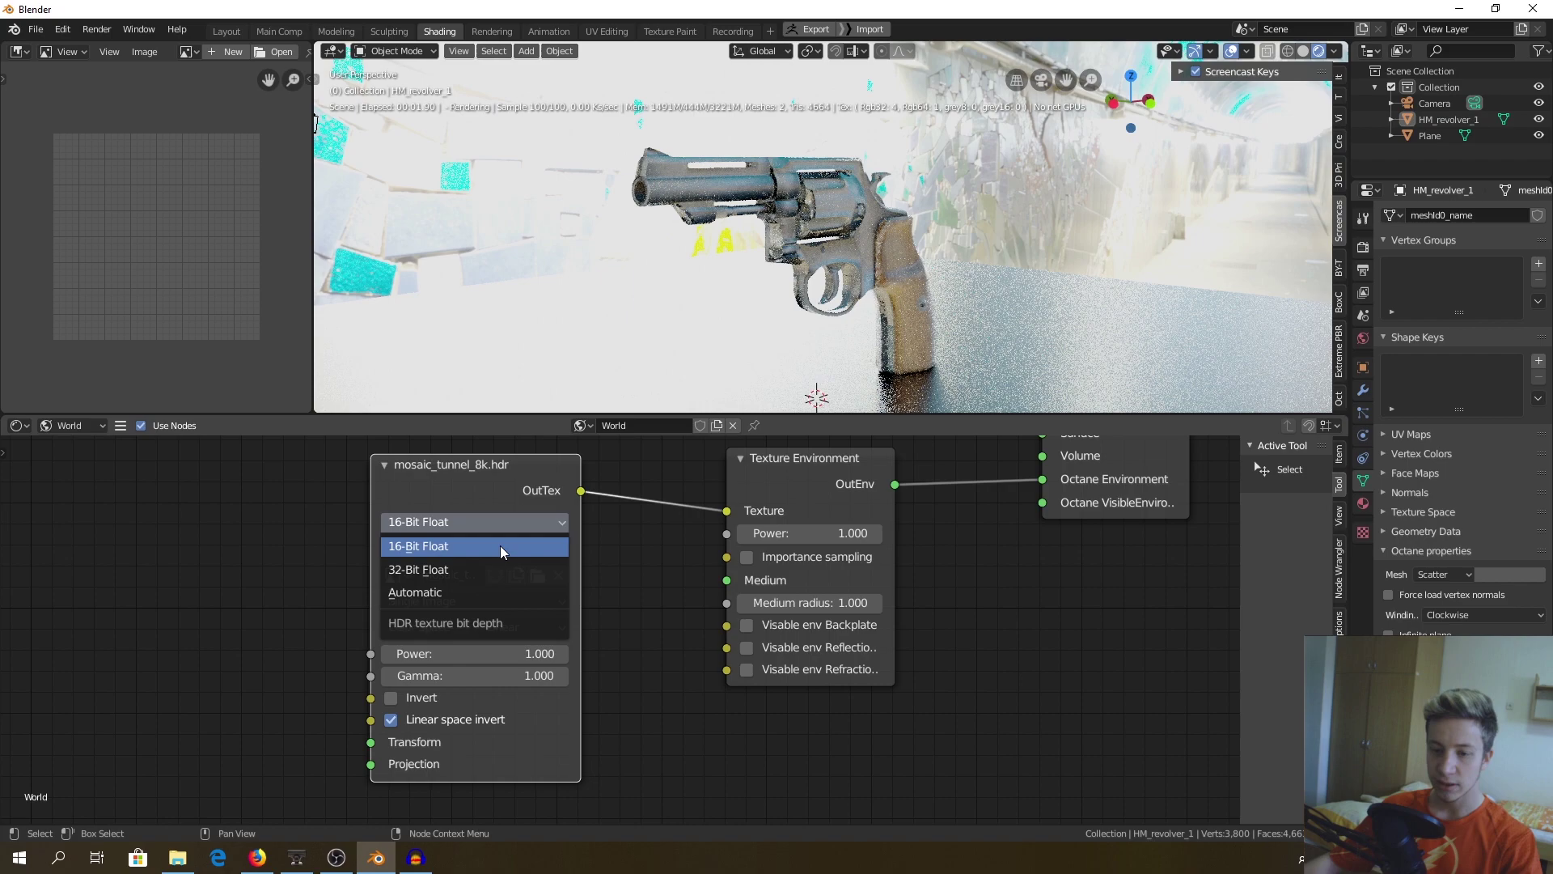
click(500, 569)
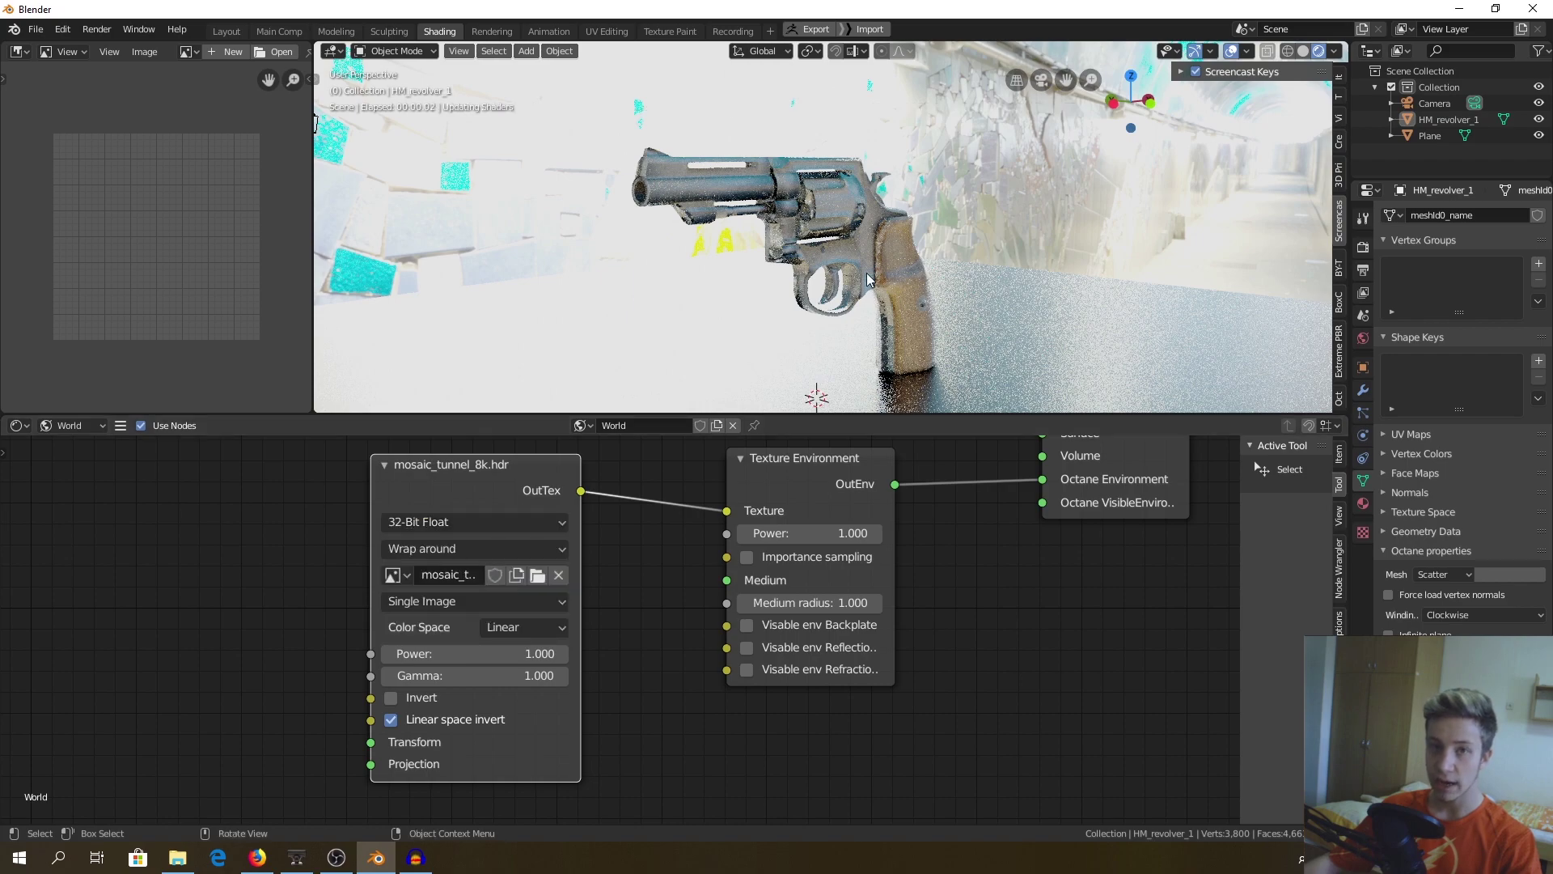
Drop the image Power to 0.000, then re-enter it as 1
middle_drag(868, 280, 680, 340)
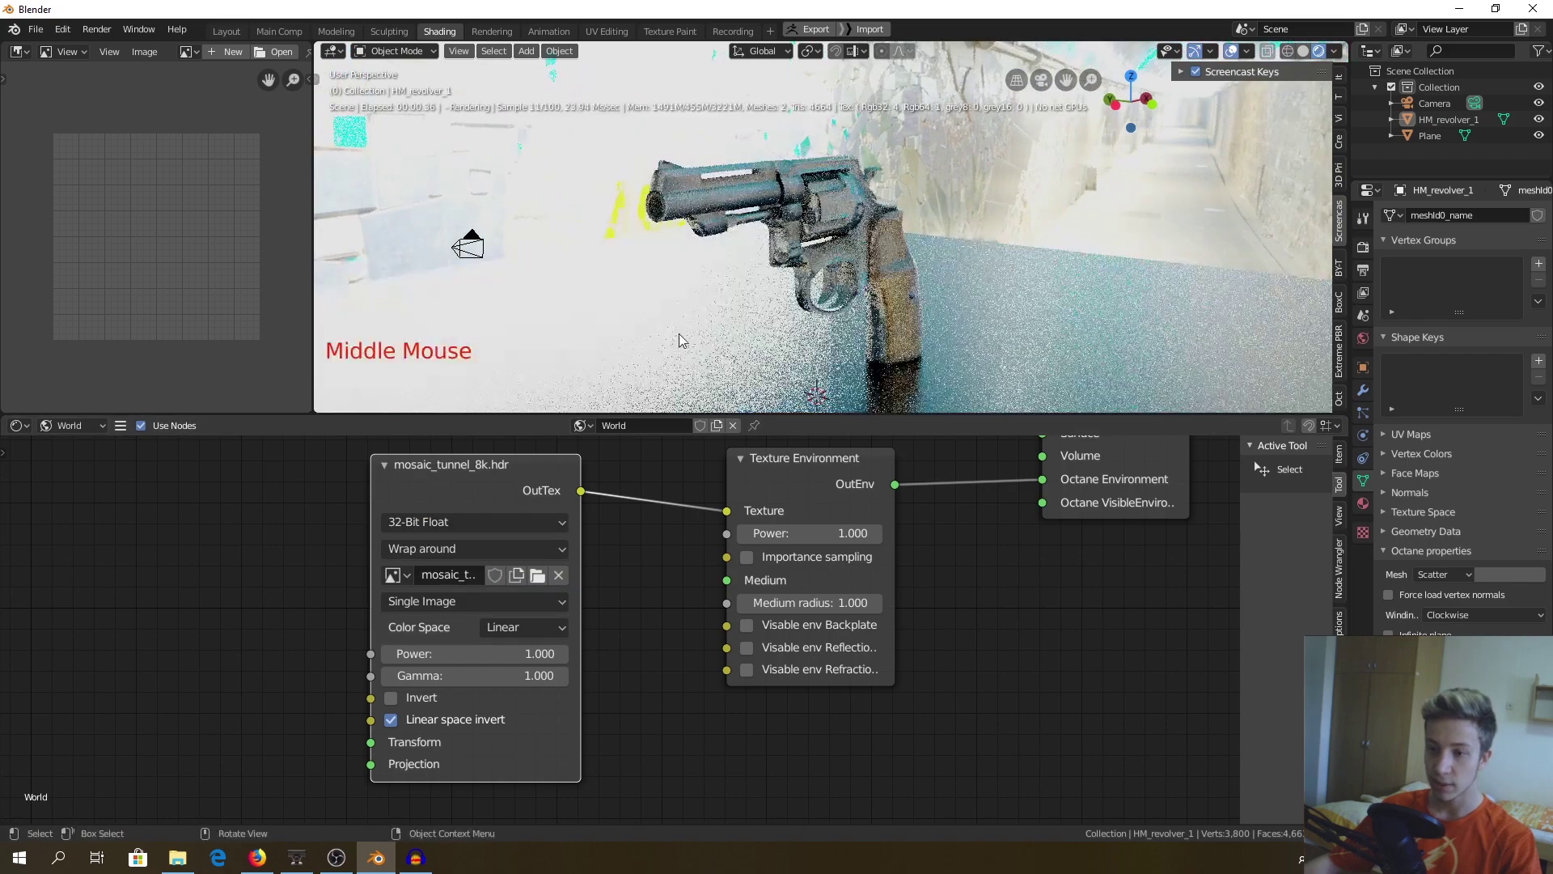
scroll(682, 340, up, 2)
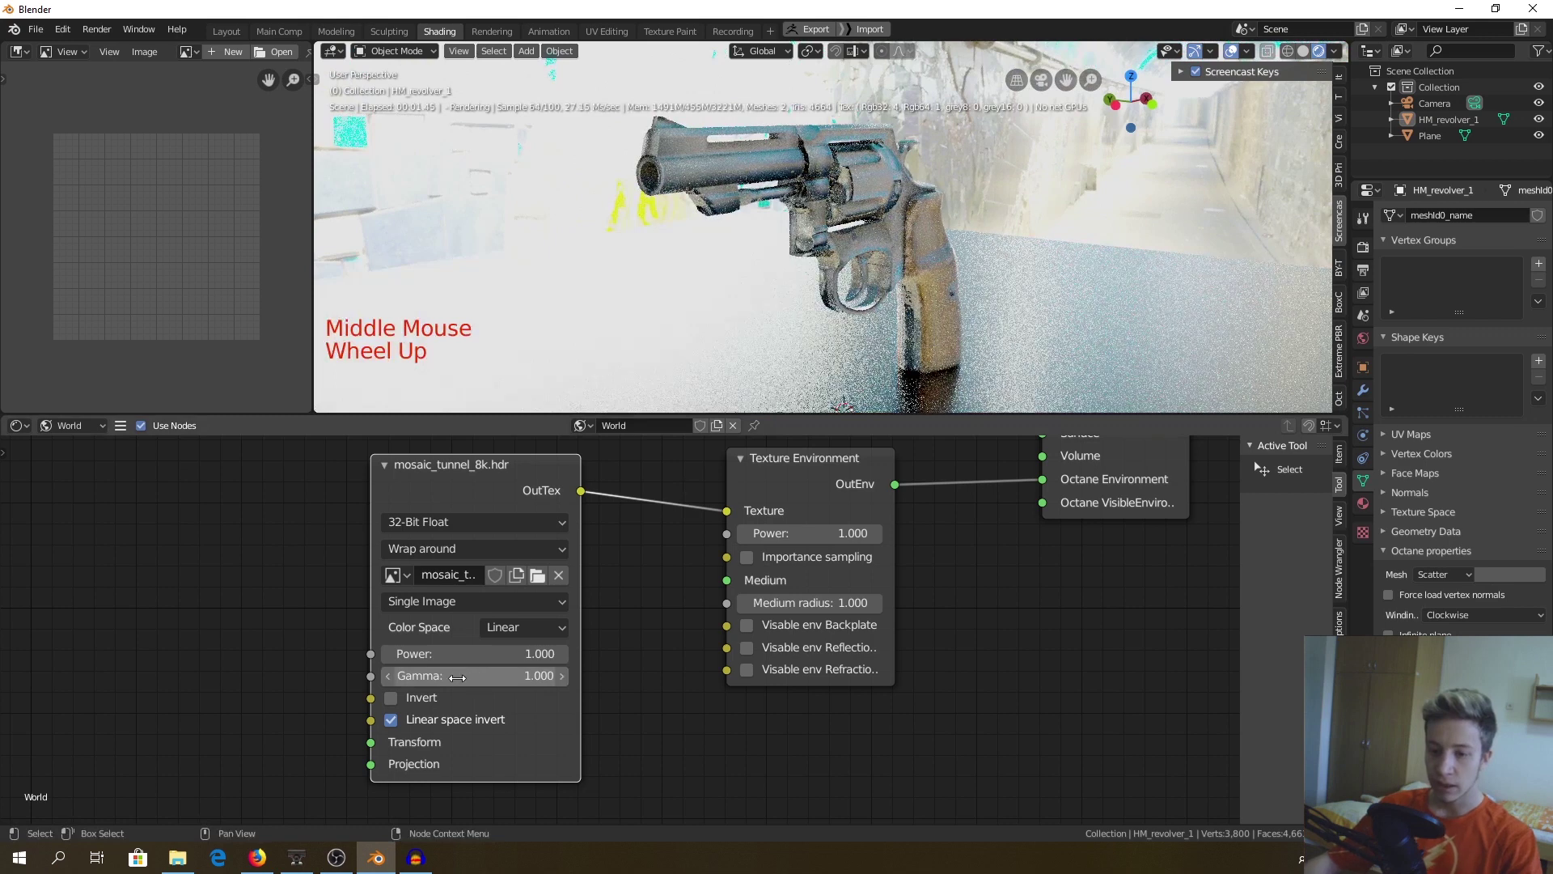
drag(458, 653, 412, 653)
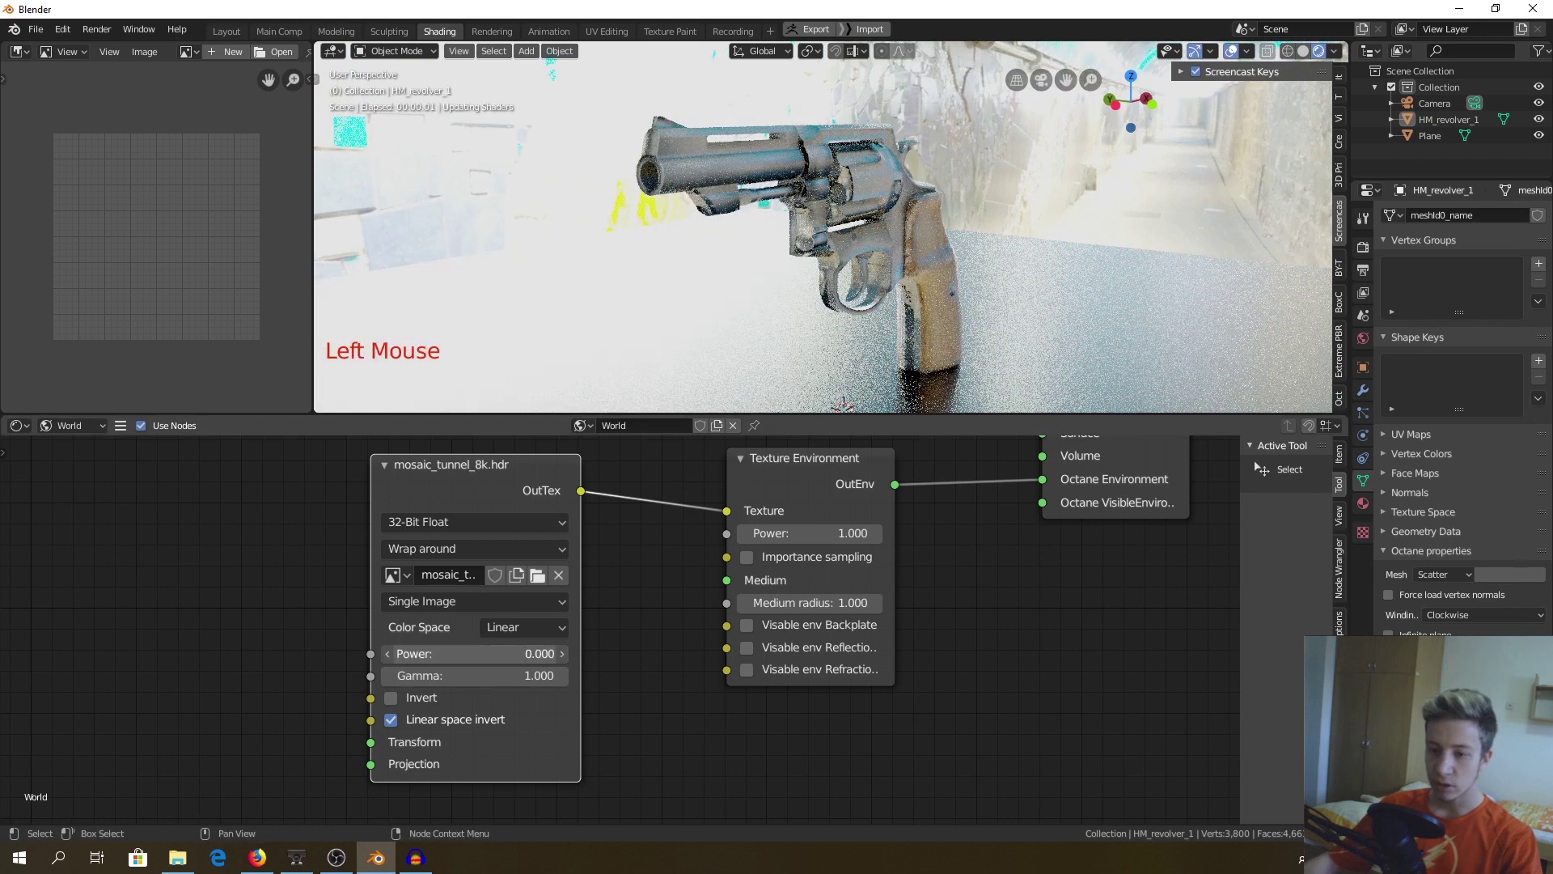
double_click(522, 654)
text(1)
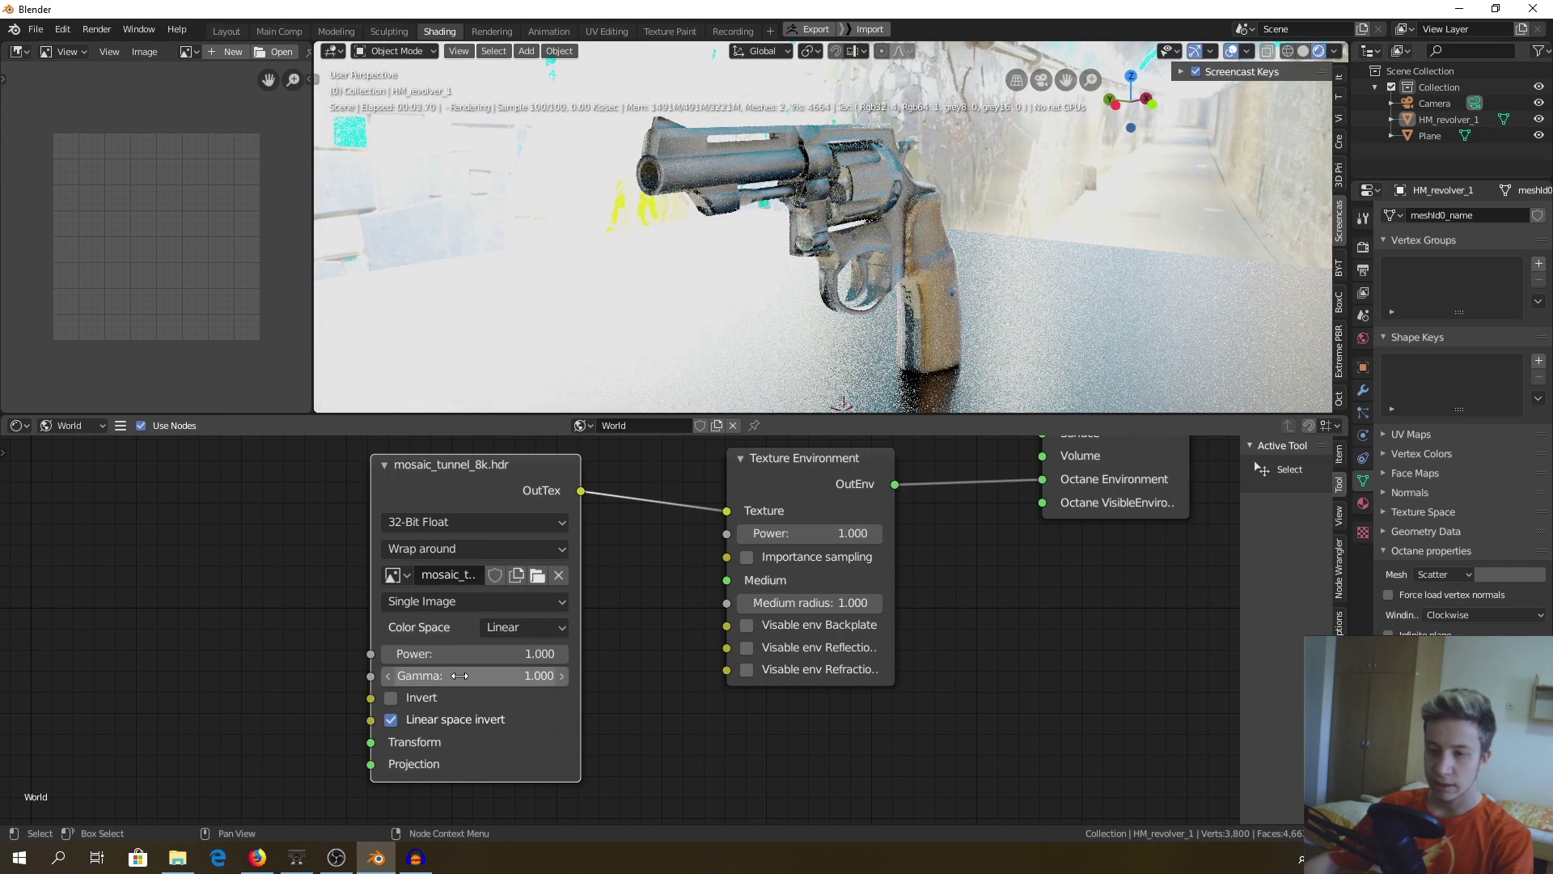
Raise the HDRI gamma to 3.200, then settle on 1.4
drag(460, 675, 588, 680)
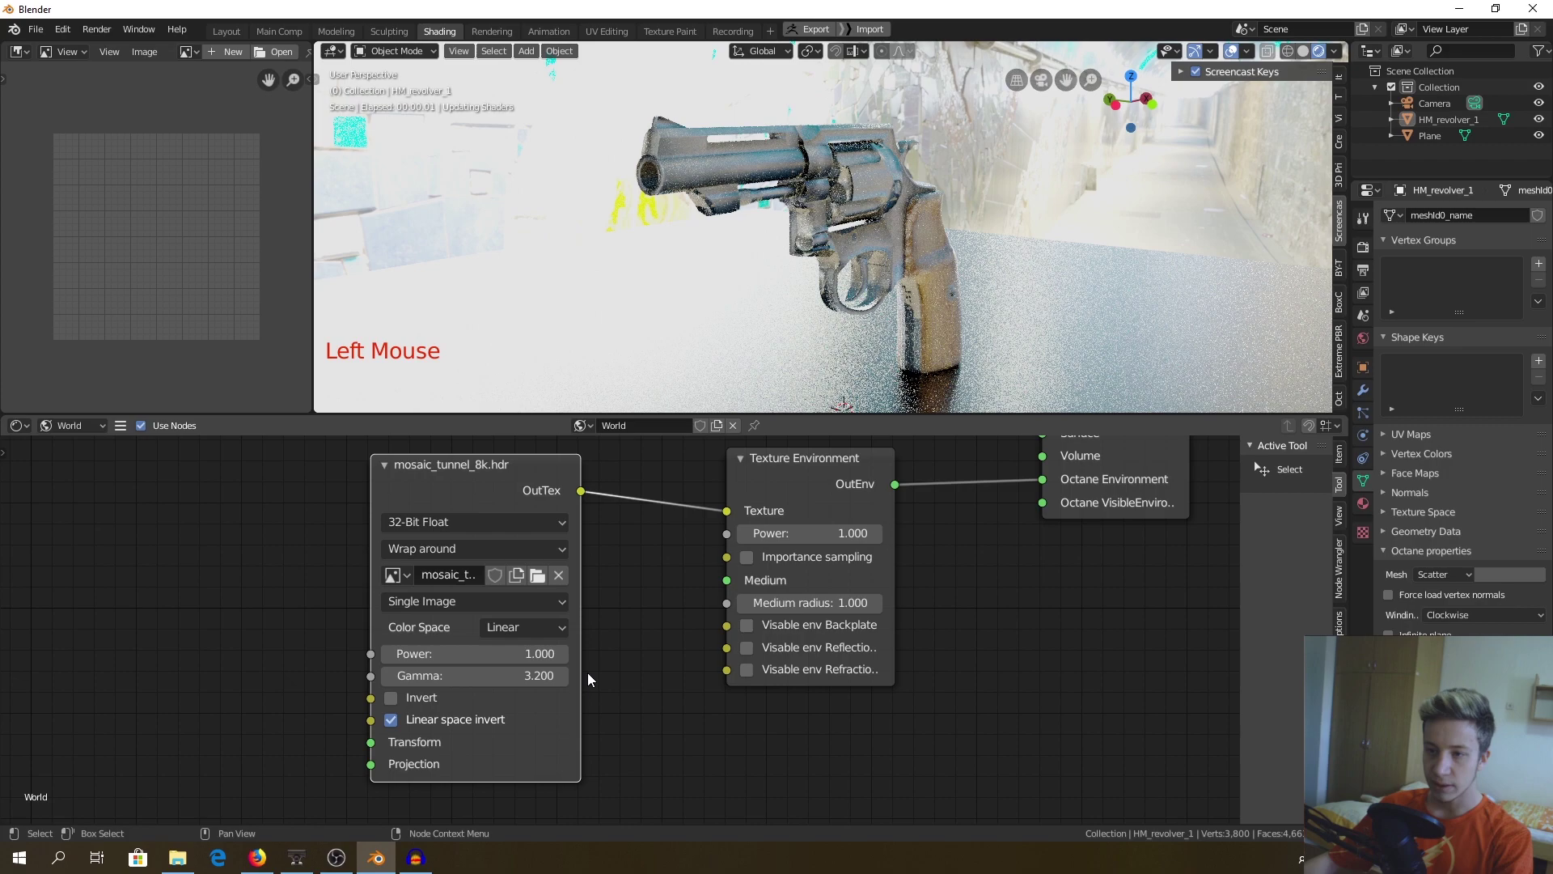
middle_drag(732, 350, 720, 162)
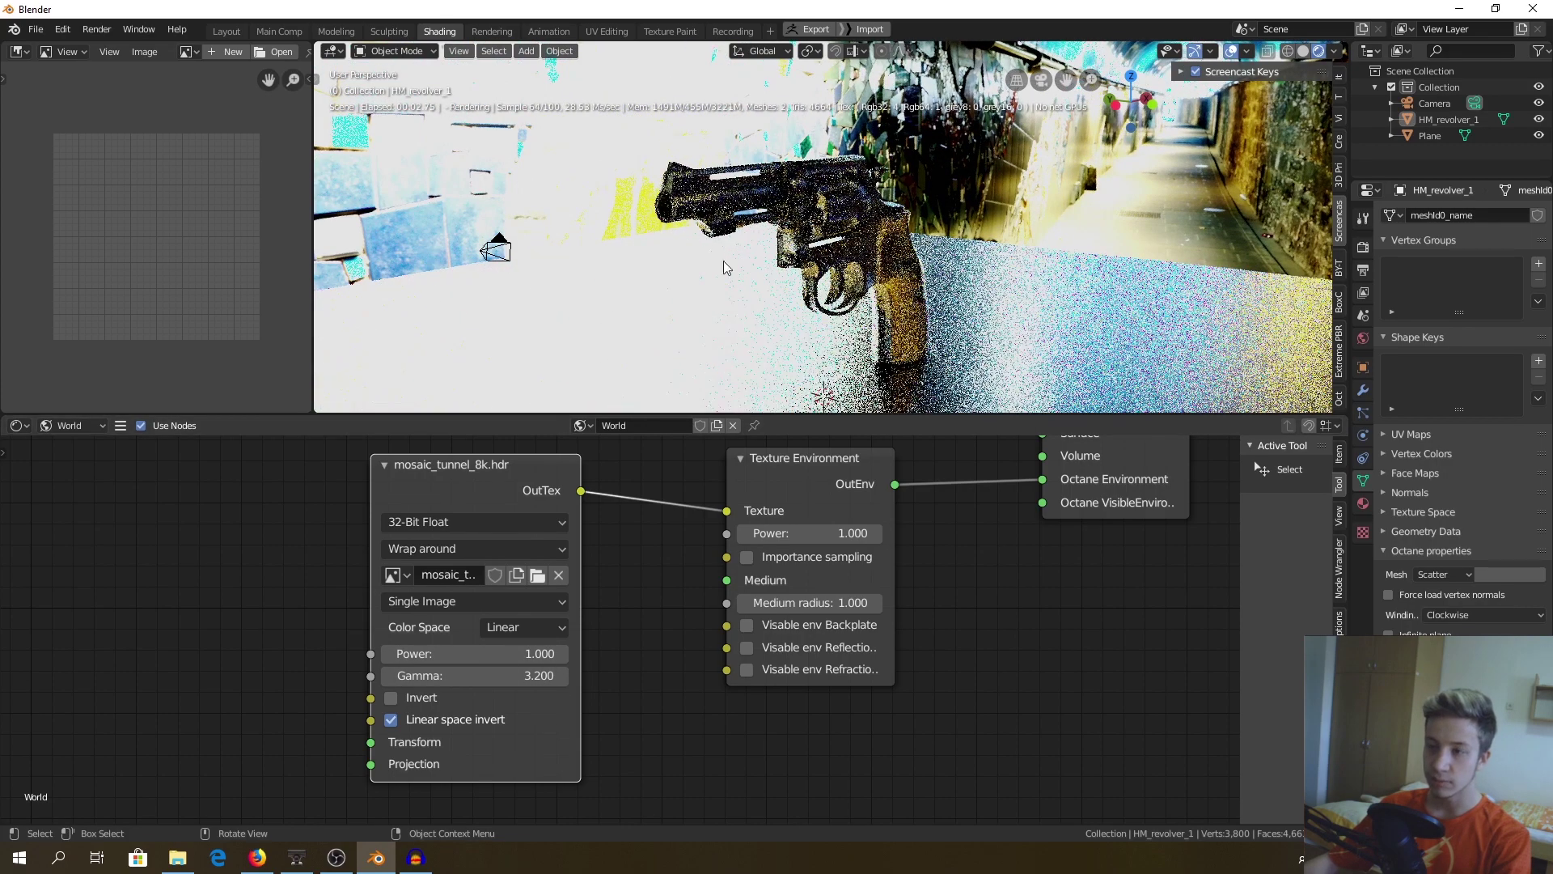
click(507, 674)
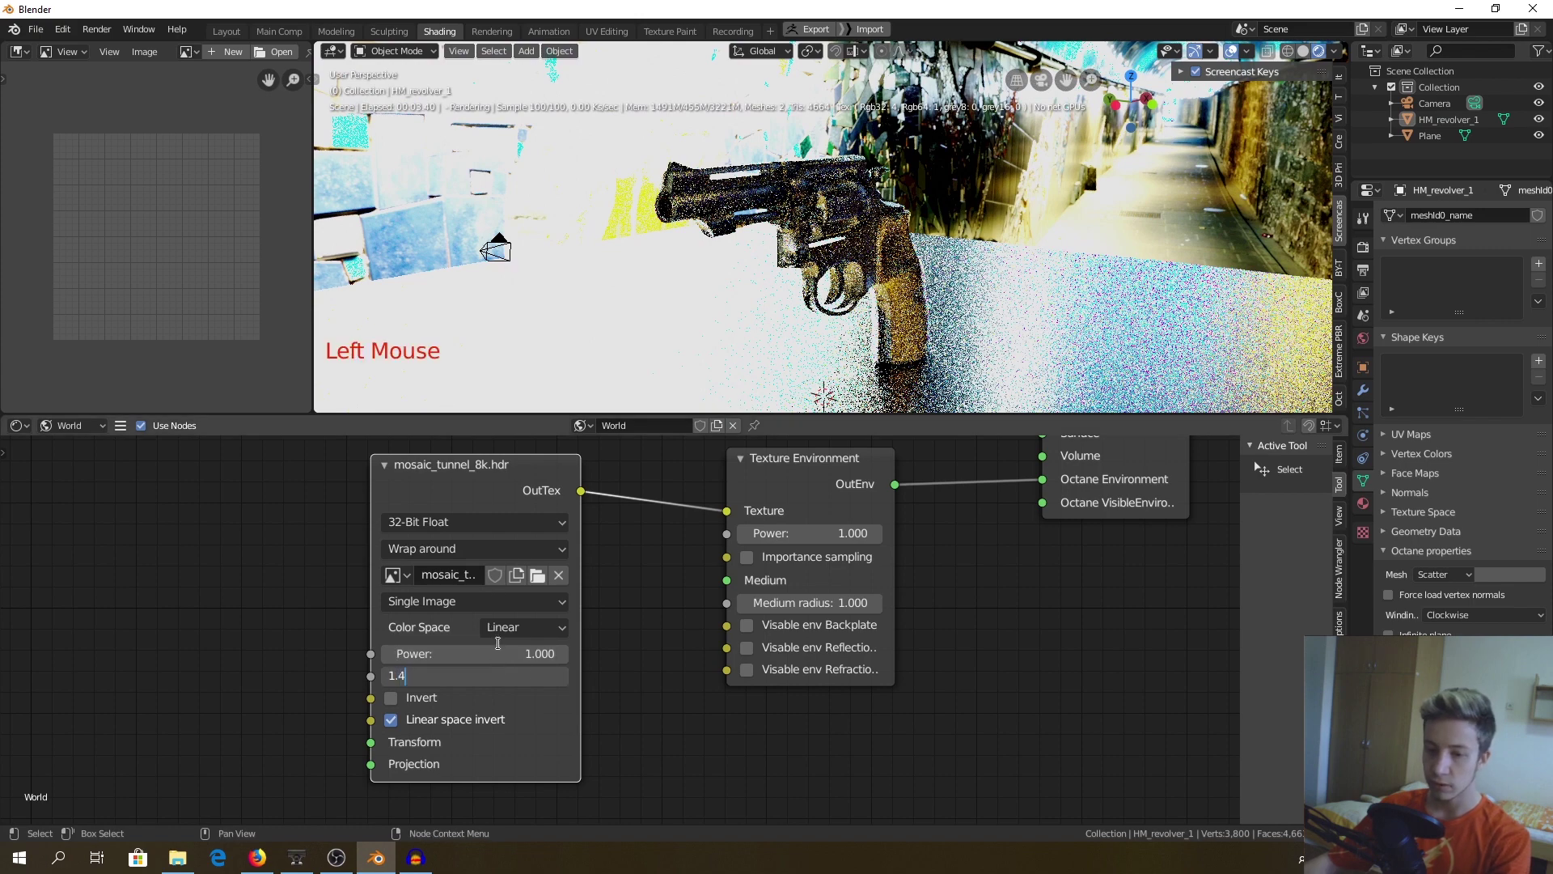
key(Return)
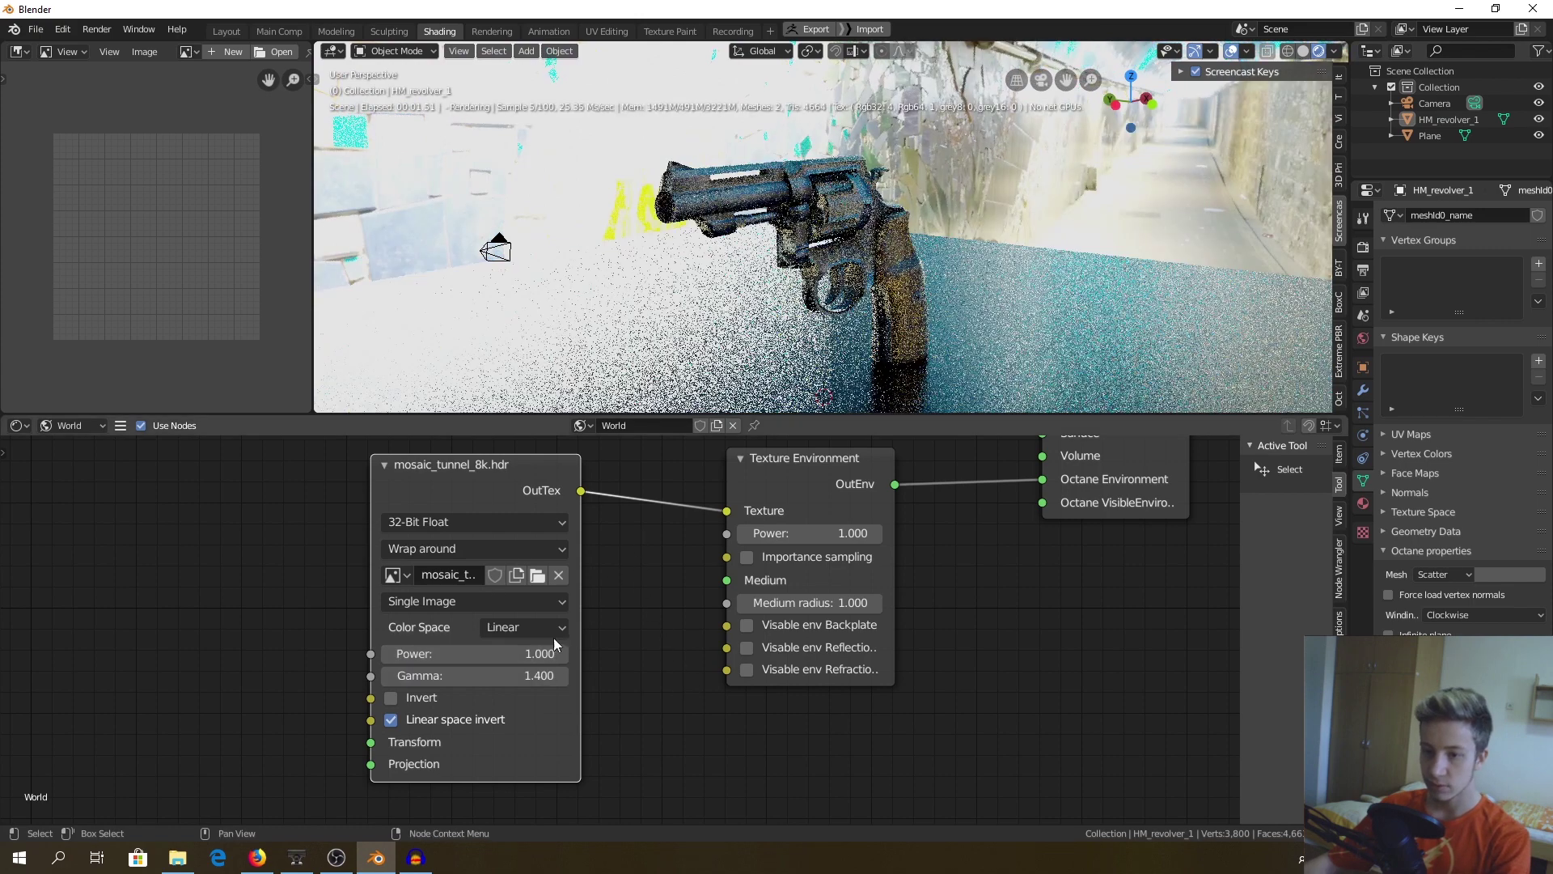
scroll(763, 217, up, 3)
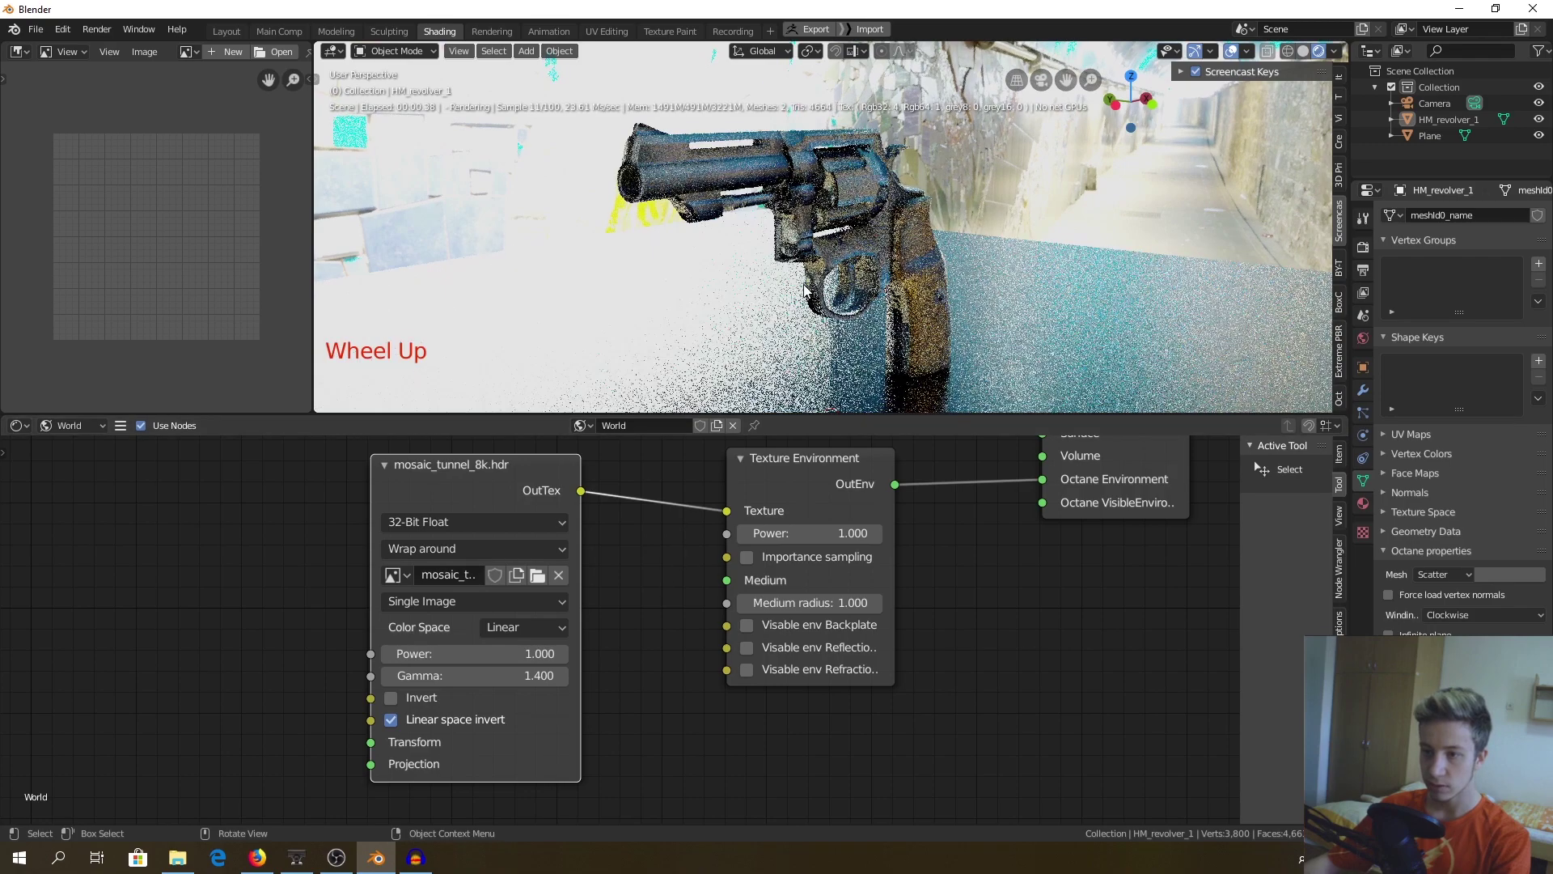
Orbit around the revolver and recentre the node tree, making room left of the HDRI texture
middle_drag(763, 217, 728, 243)
scroll(571, 665, down, 3)
click(571, 665)
scroll(571, 665, down, 4)
scroll(571, 665, up, 3)
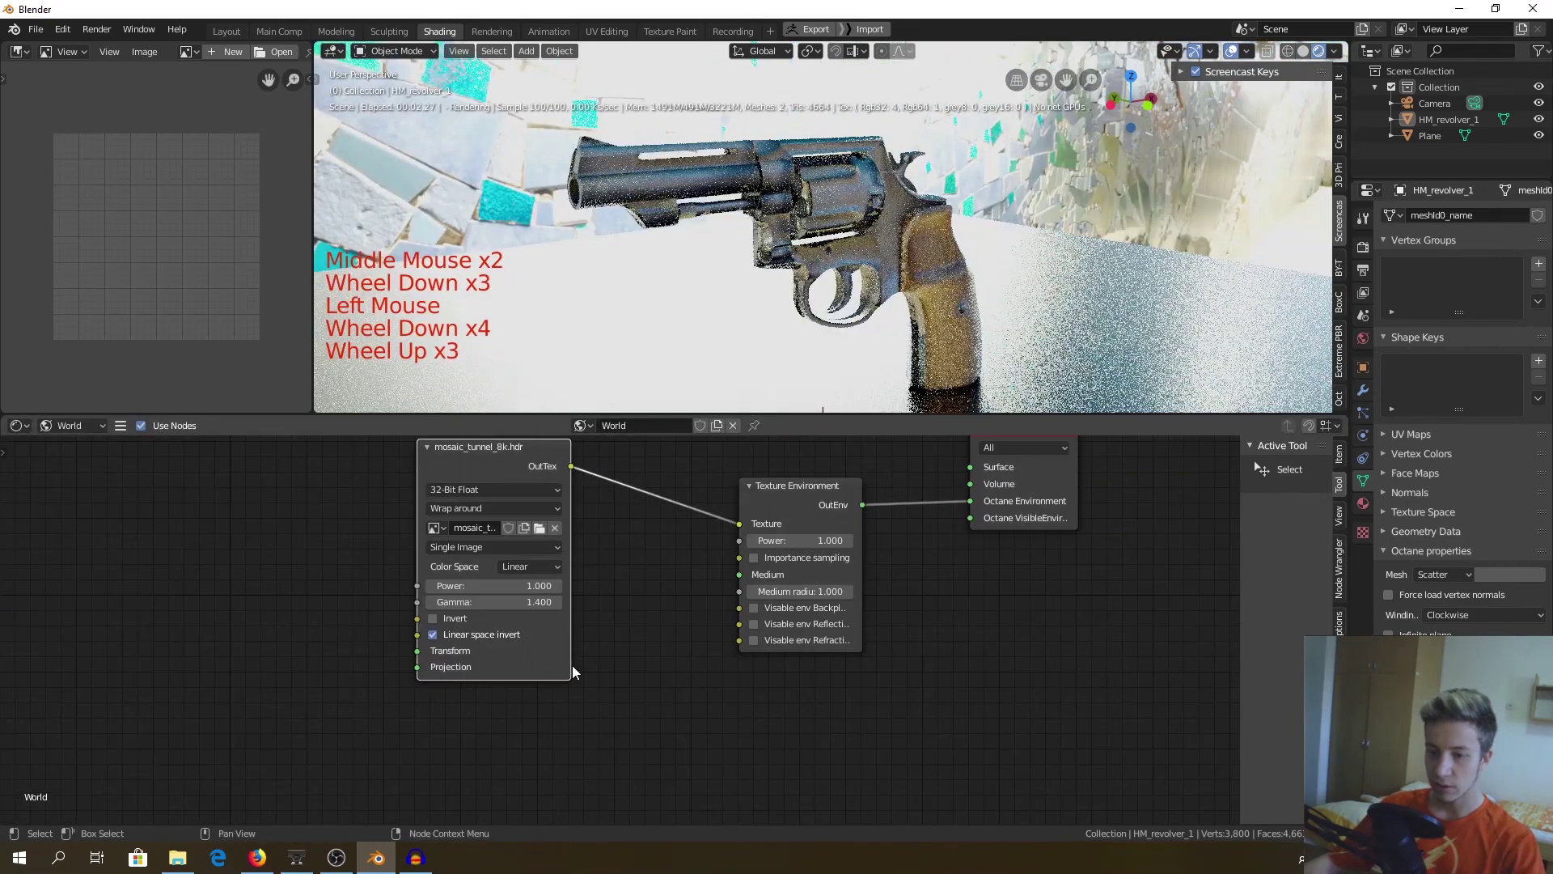
middle_drag(571, 664, 718, 720)
middle_drag(923, 331, 982, 343)
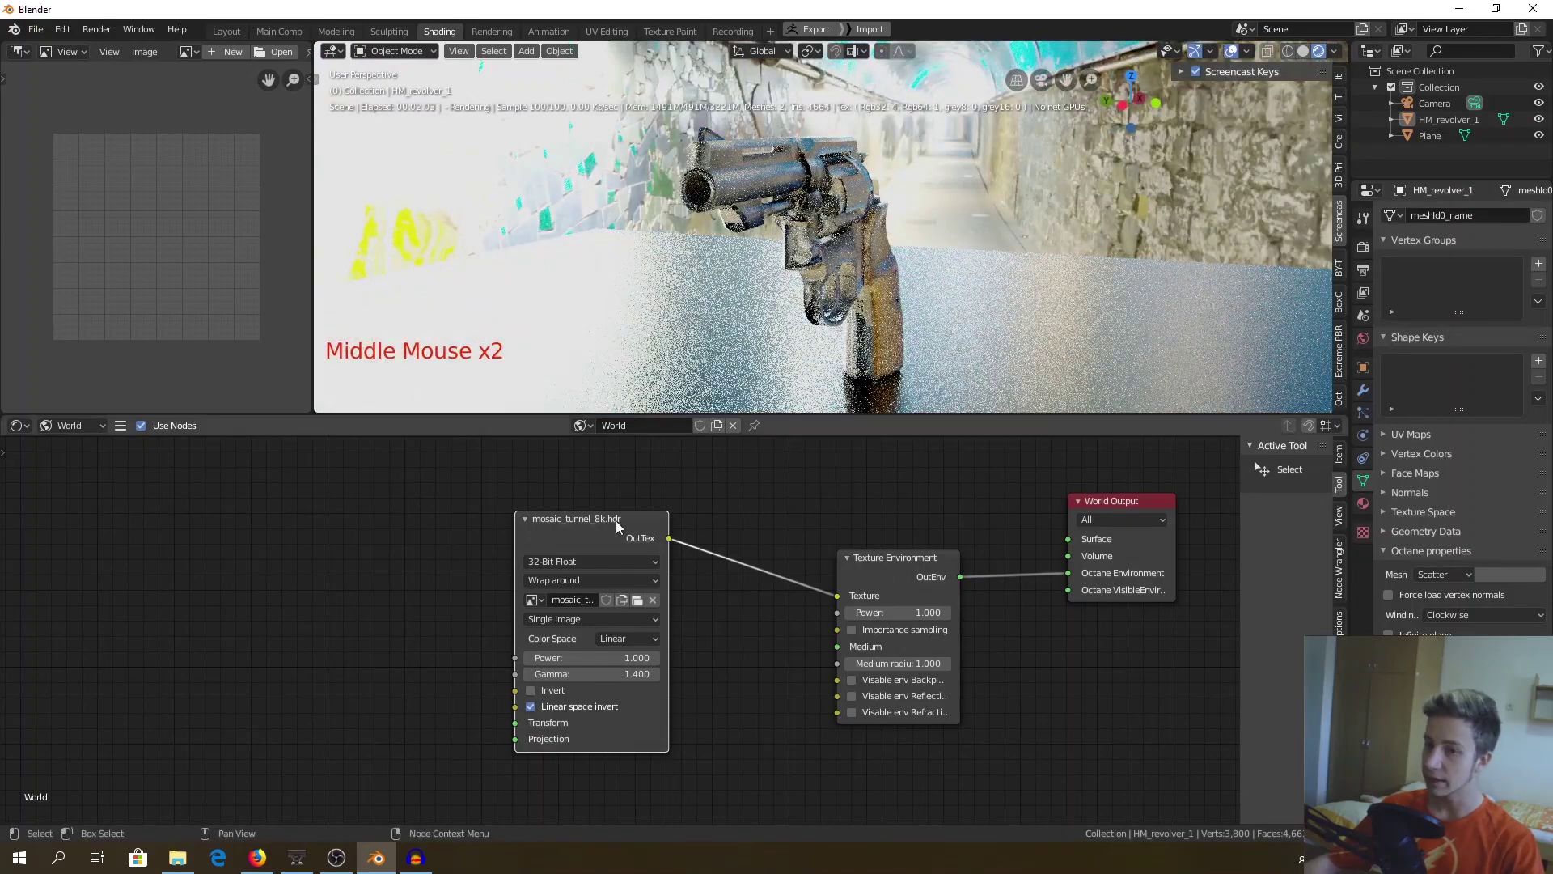
middle_drag(343, 667, 468, 655)
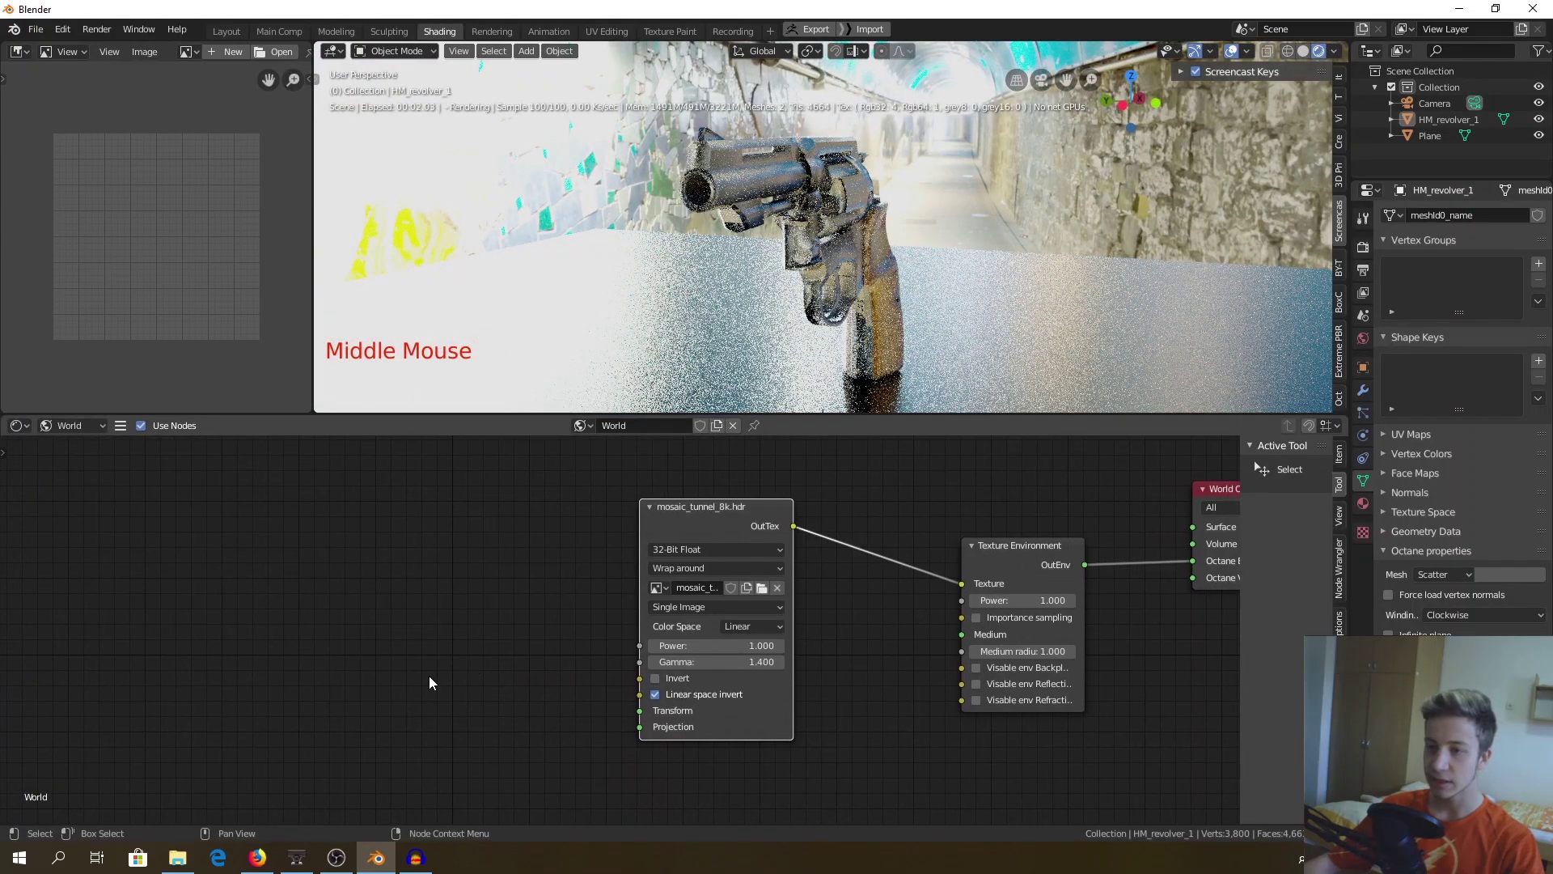
middle_drag(791, 353, 759, 360)
middle_drag(540, 655, 593, 617)
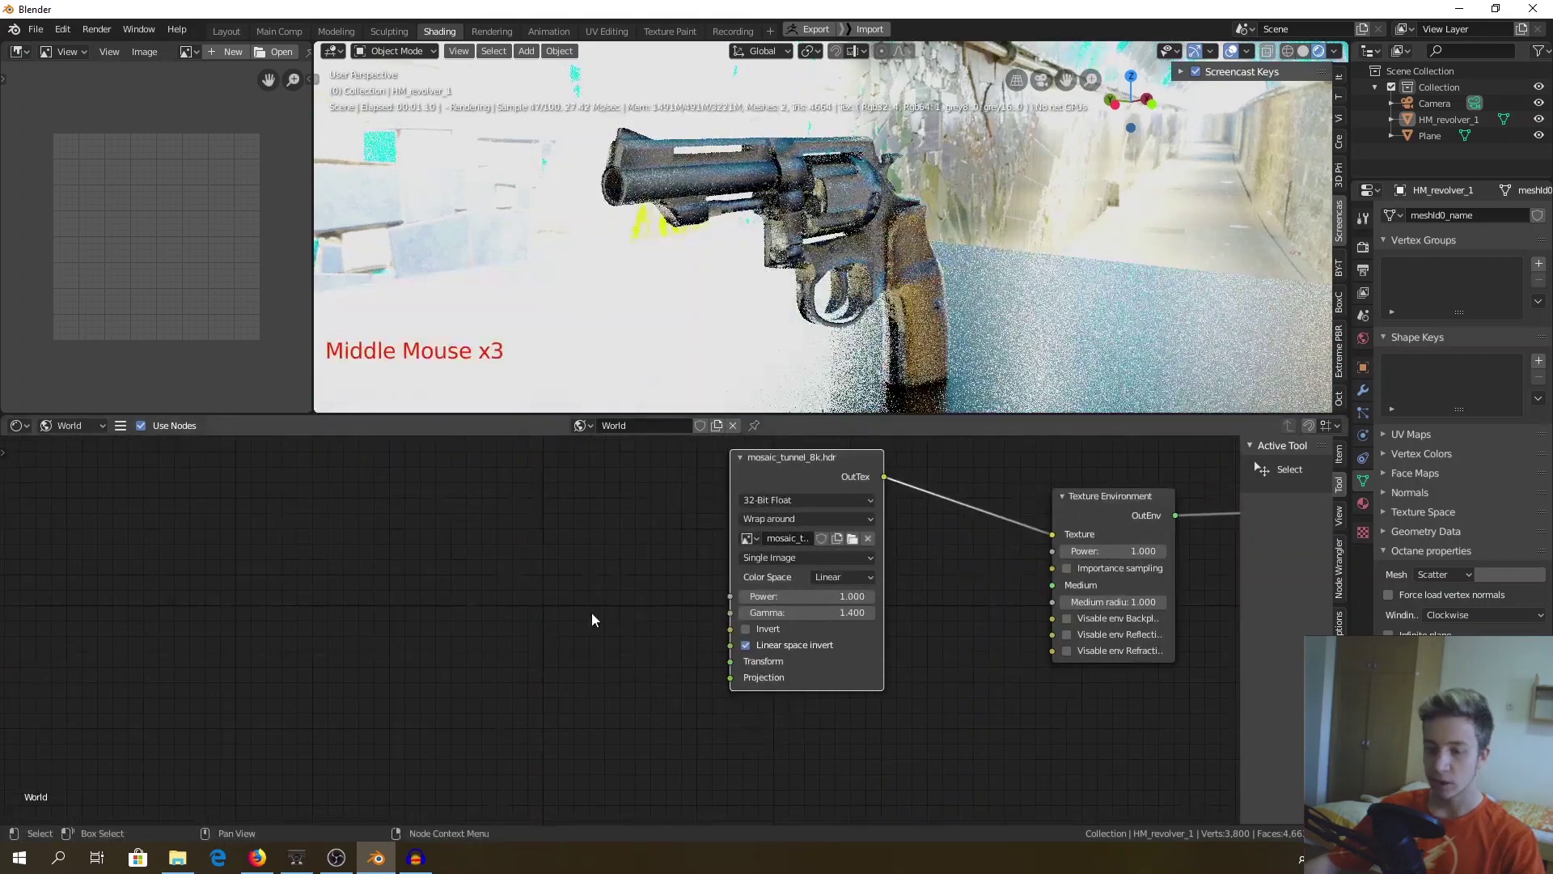
click(591, 617)
Add a Full Transform node via the 'tran' search and link it to the texture's Transform input
key(shift+a)
text(tran)
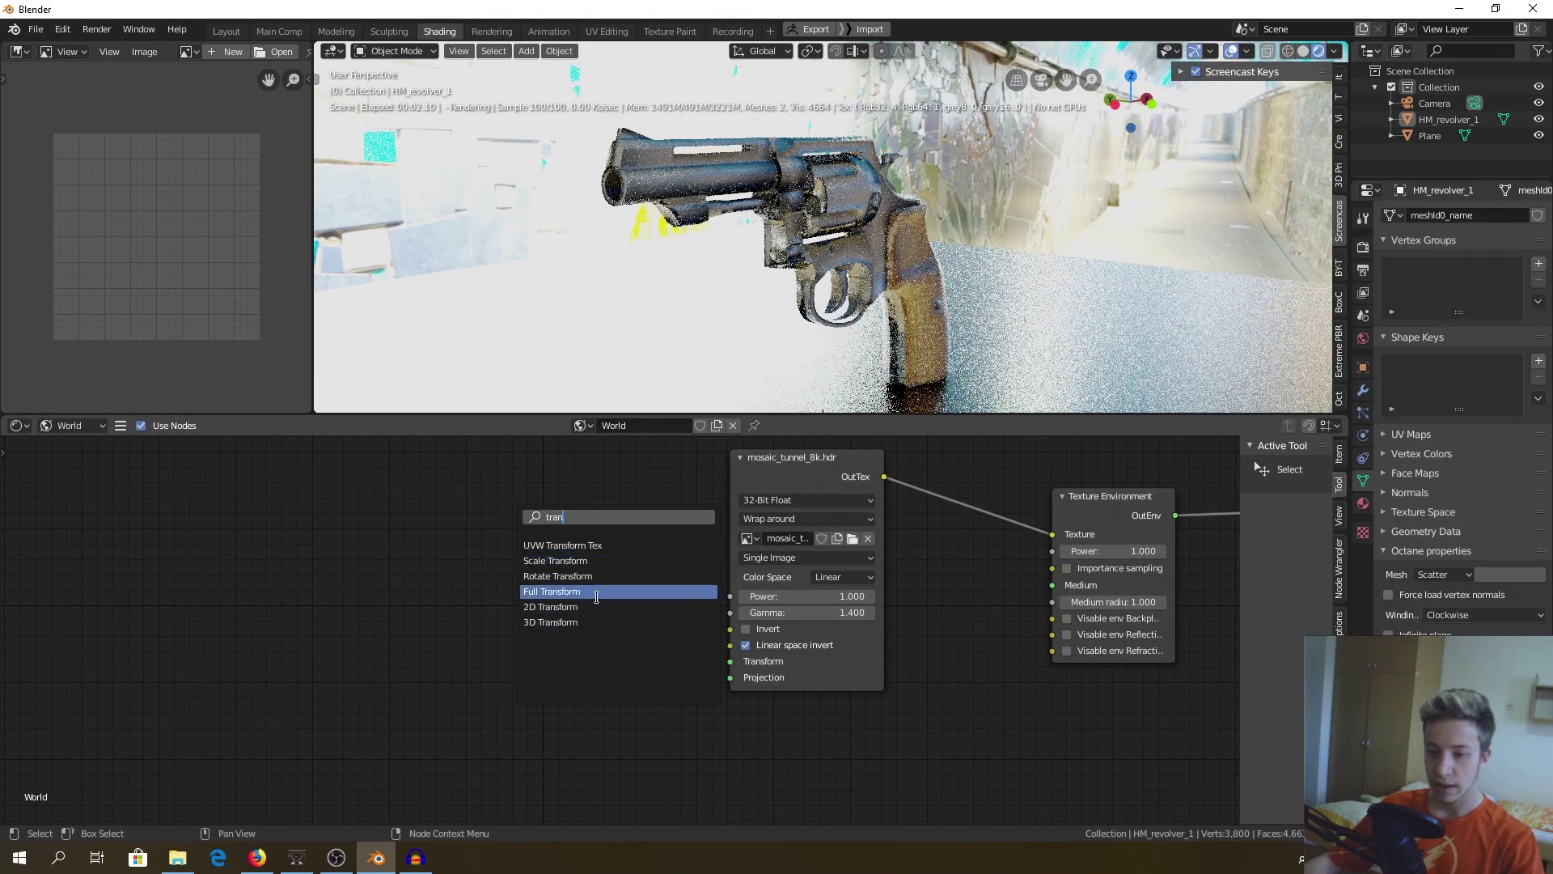
click(601, 587)
drag(488, 572, 712, 668)
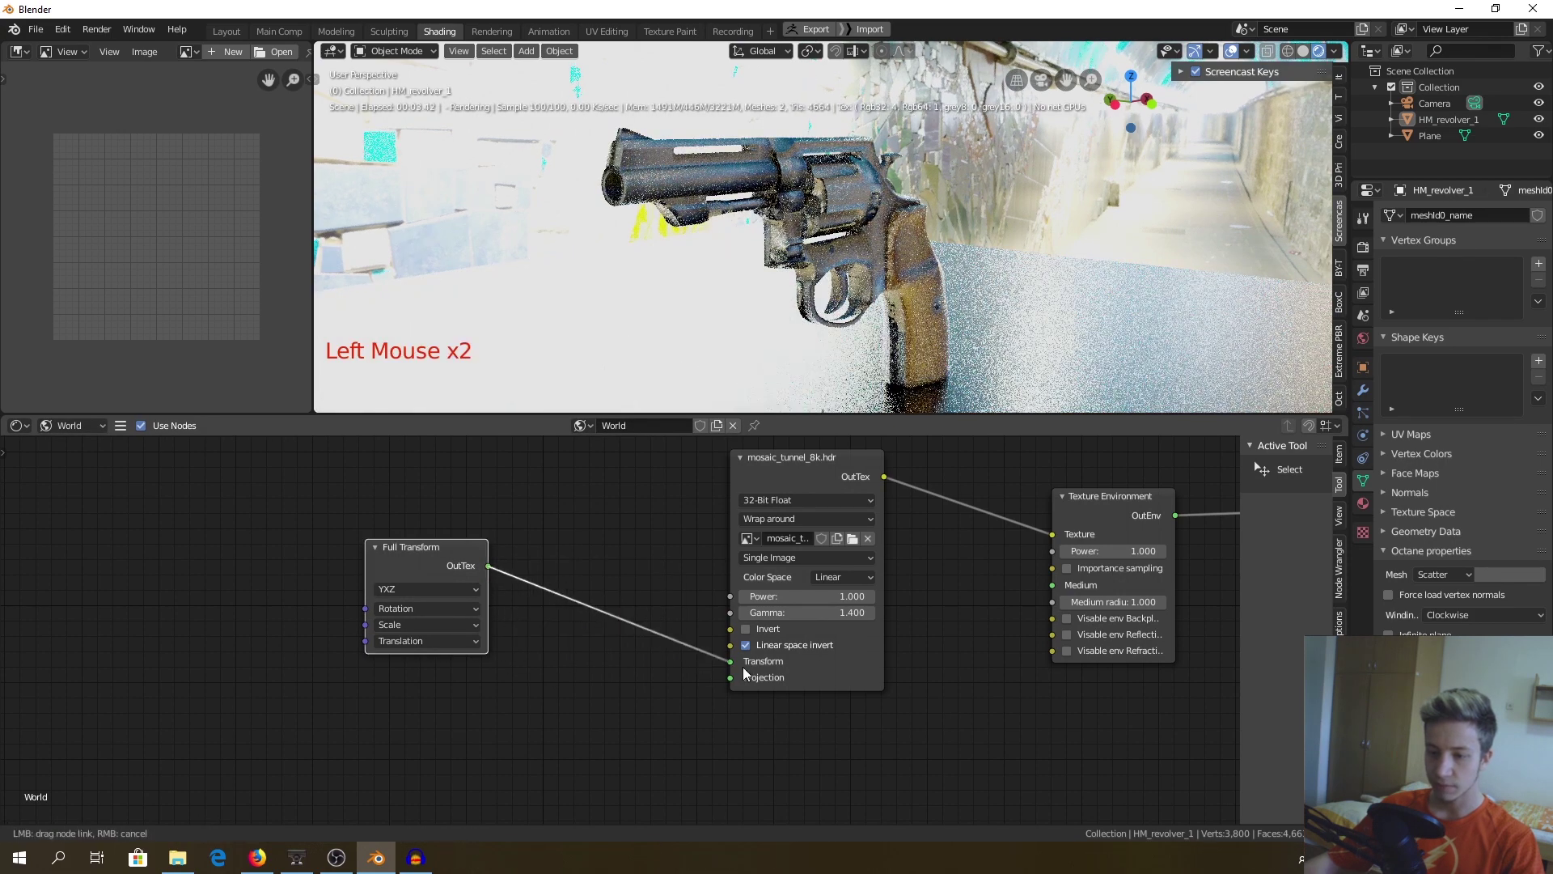
drag(468, 552, 575, 580)
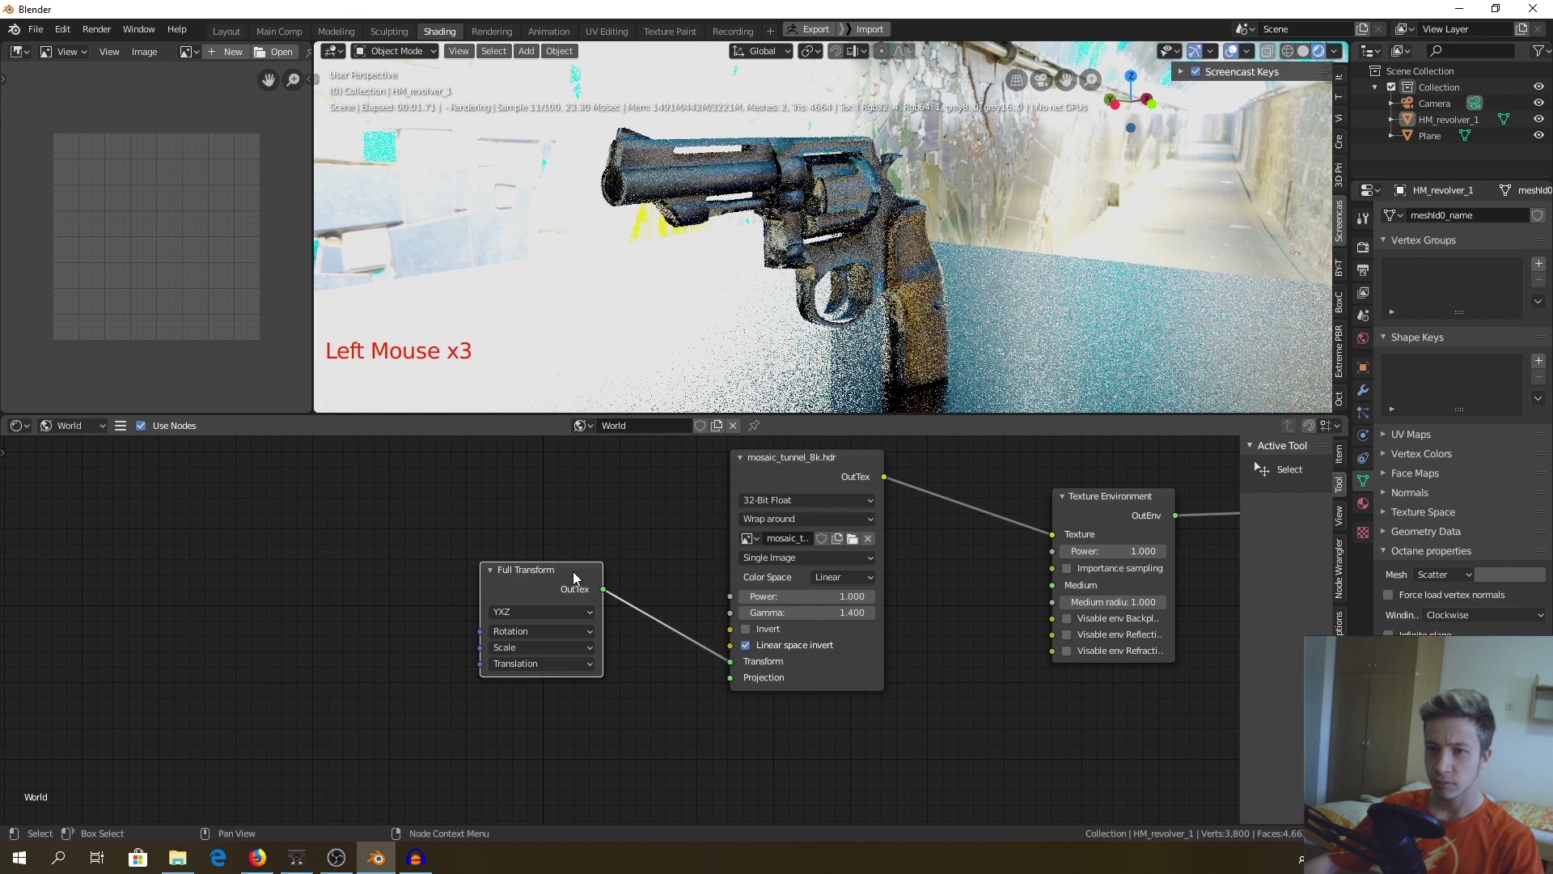
middle_drag(640, 689, 634, 683)
scroll(552, 613, up, 3)
middle_drag(551, 609, 484, 629)
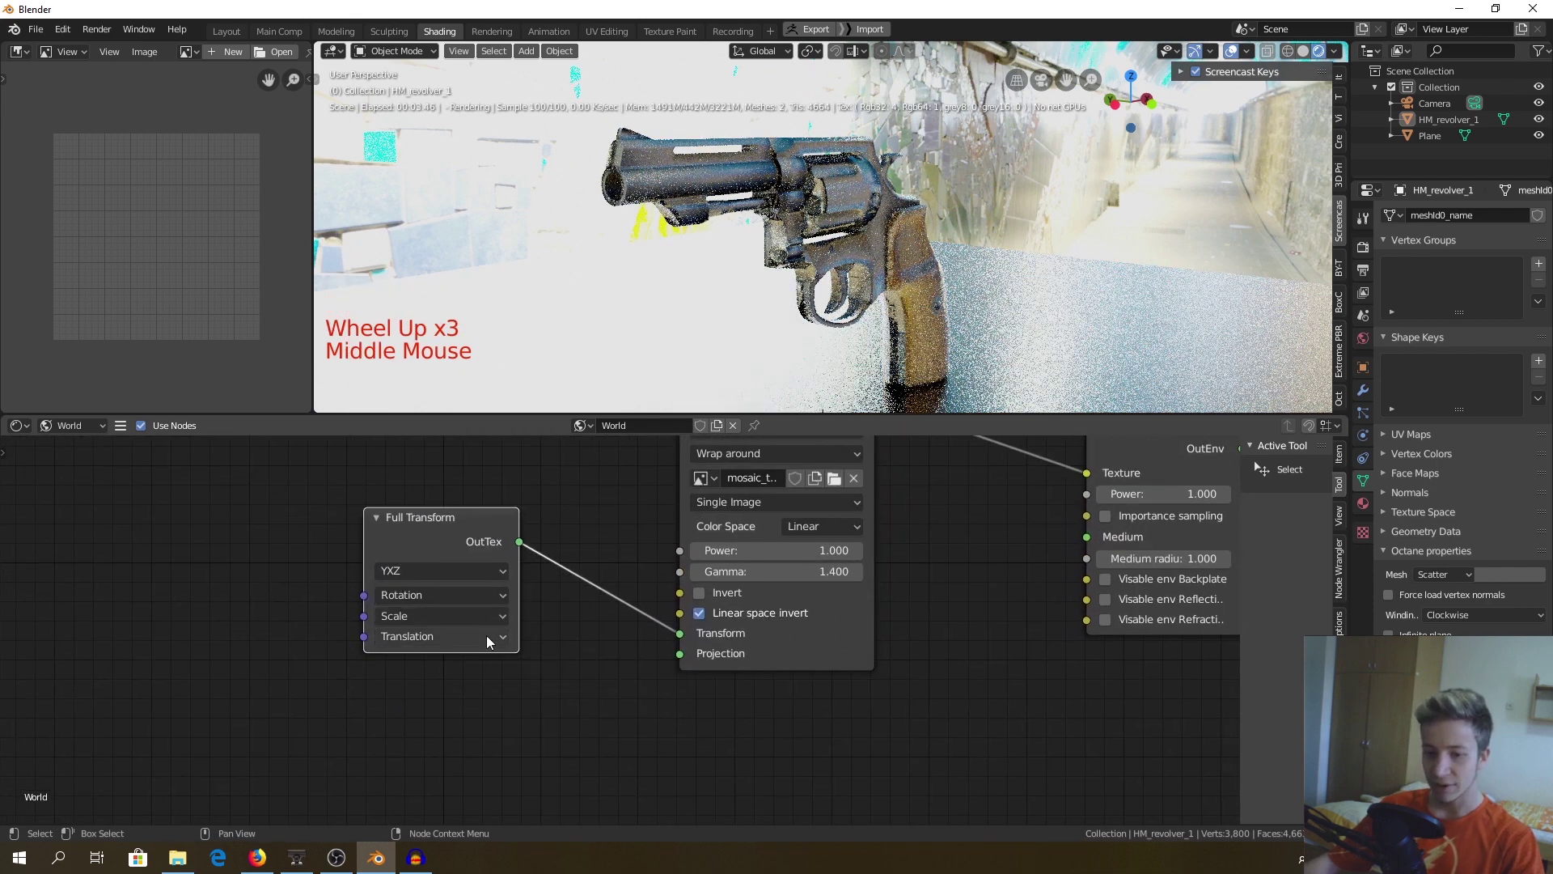
Step the Full Transform Translation X through 0.1 m up to 0.5 m
click(487, 634)
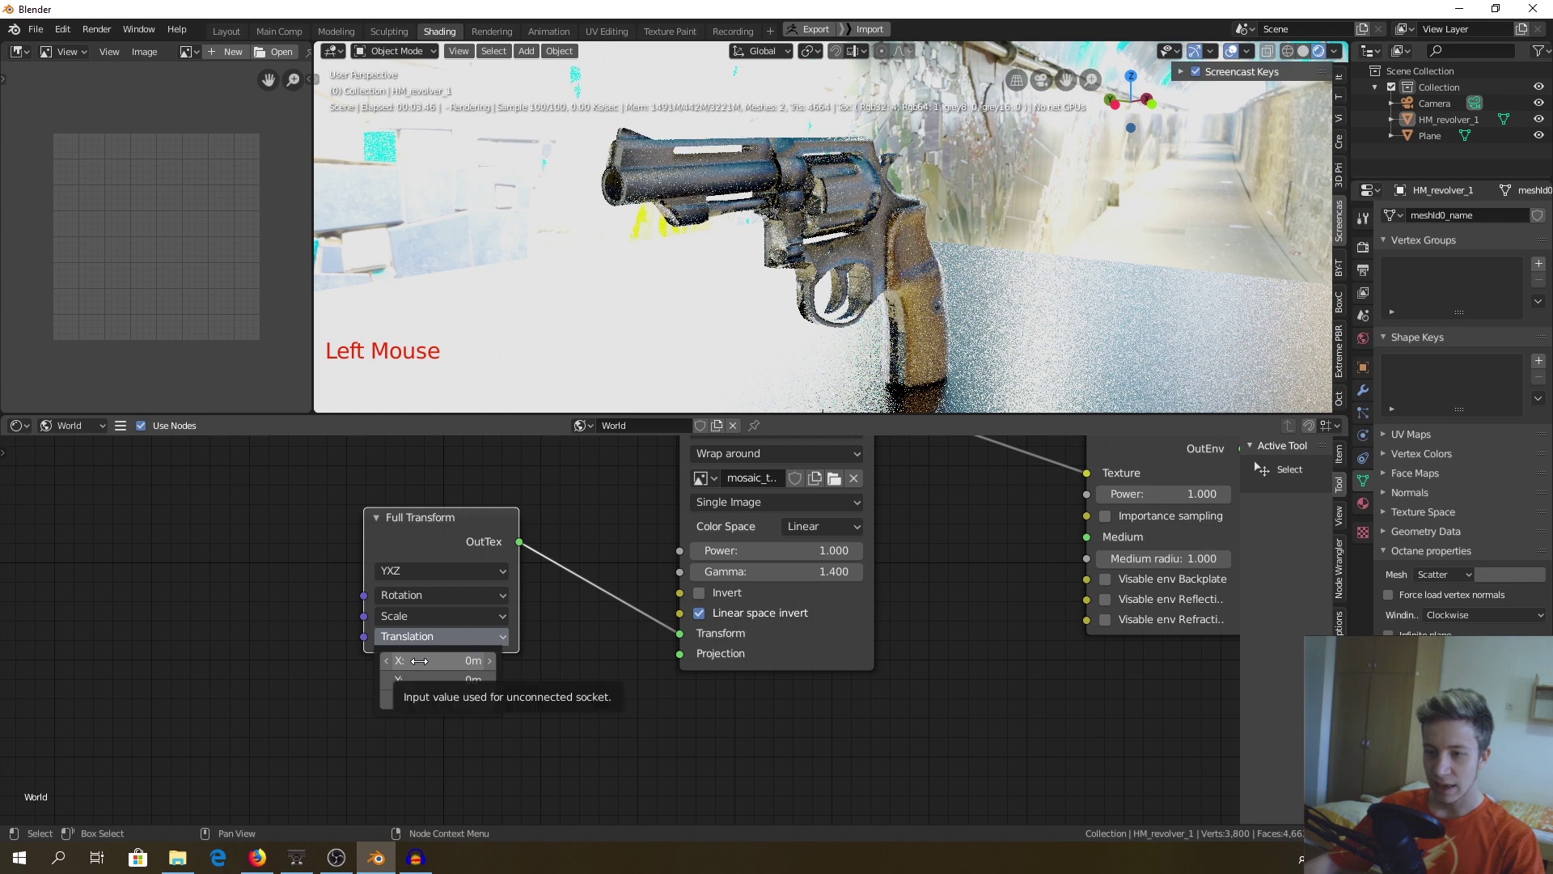
click(488, 660)
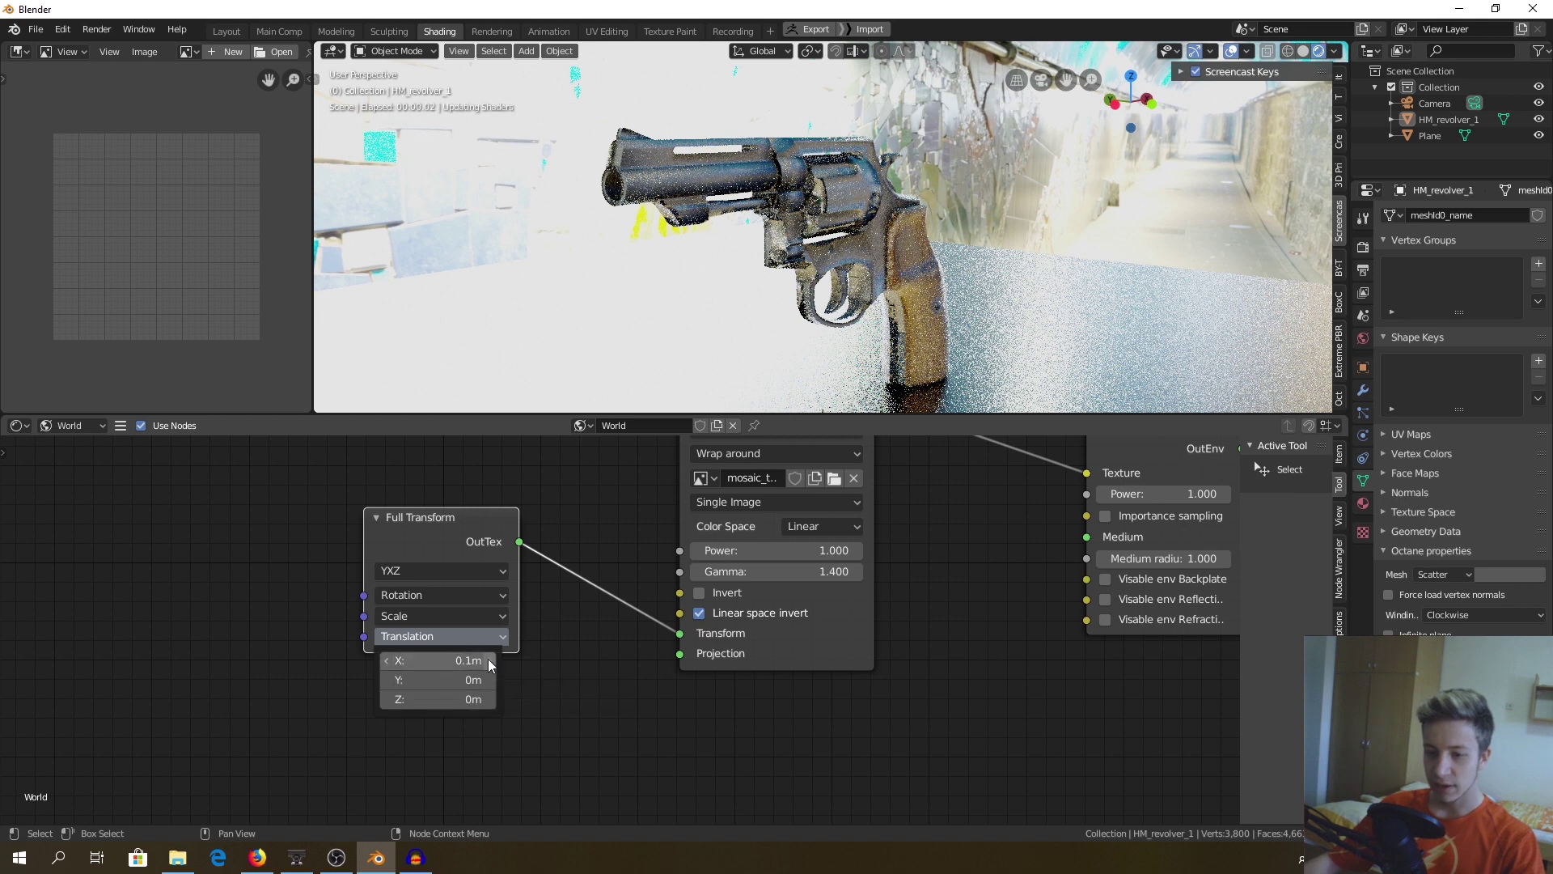
click(488, 661)
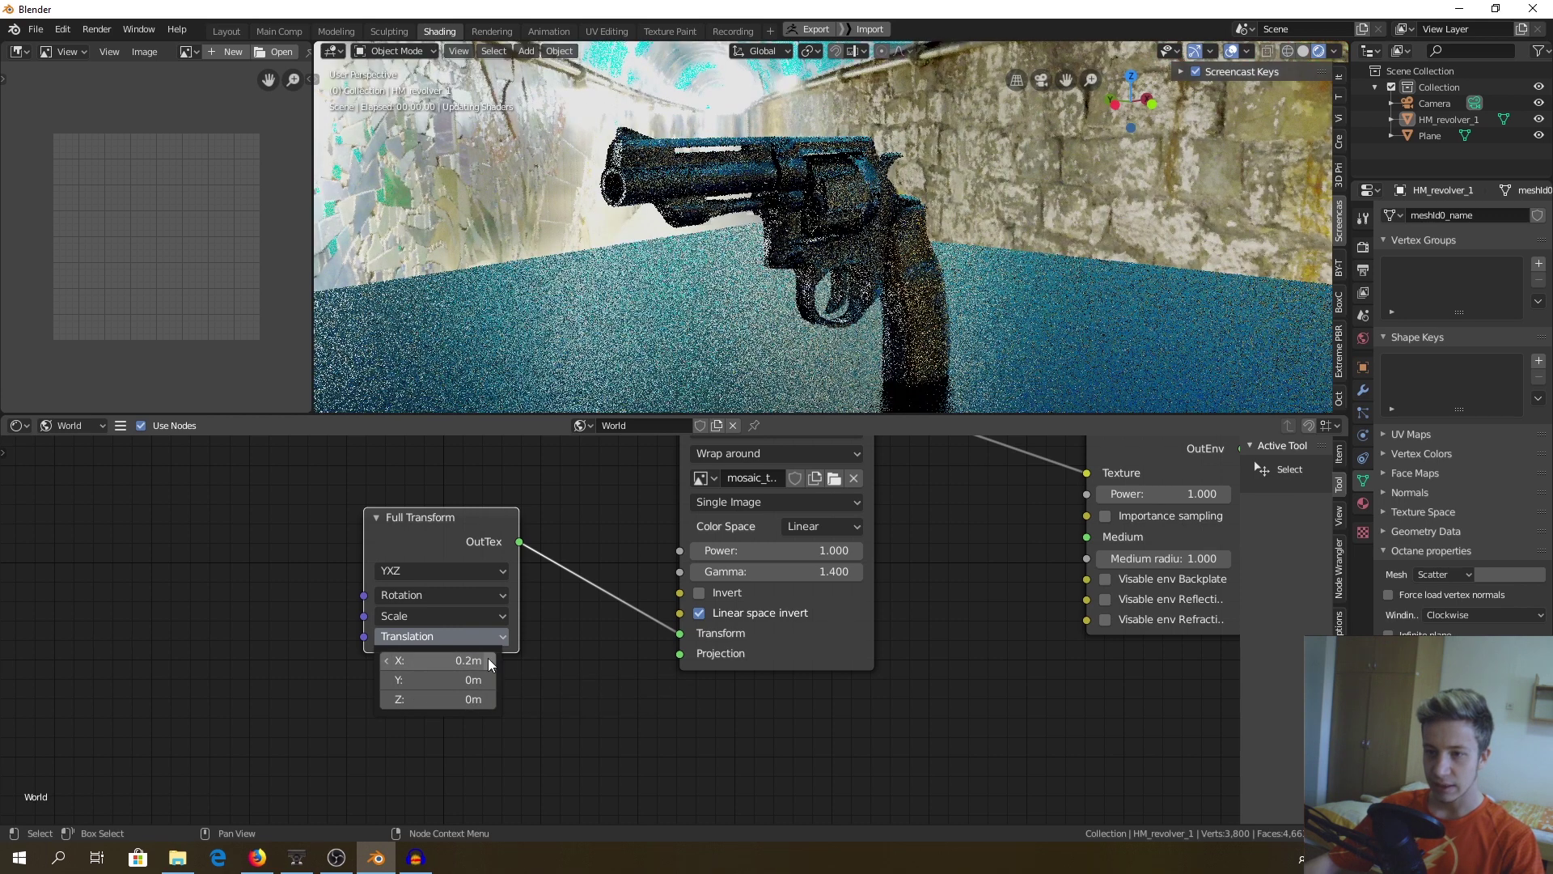
click(488, 660)
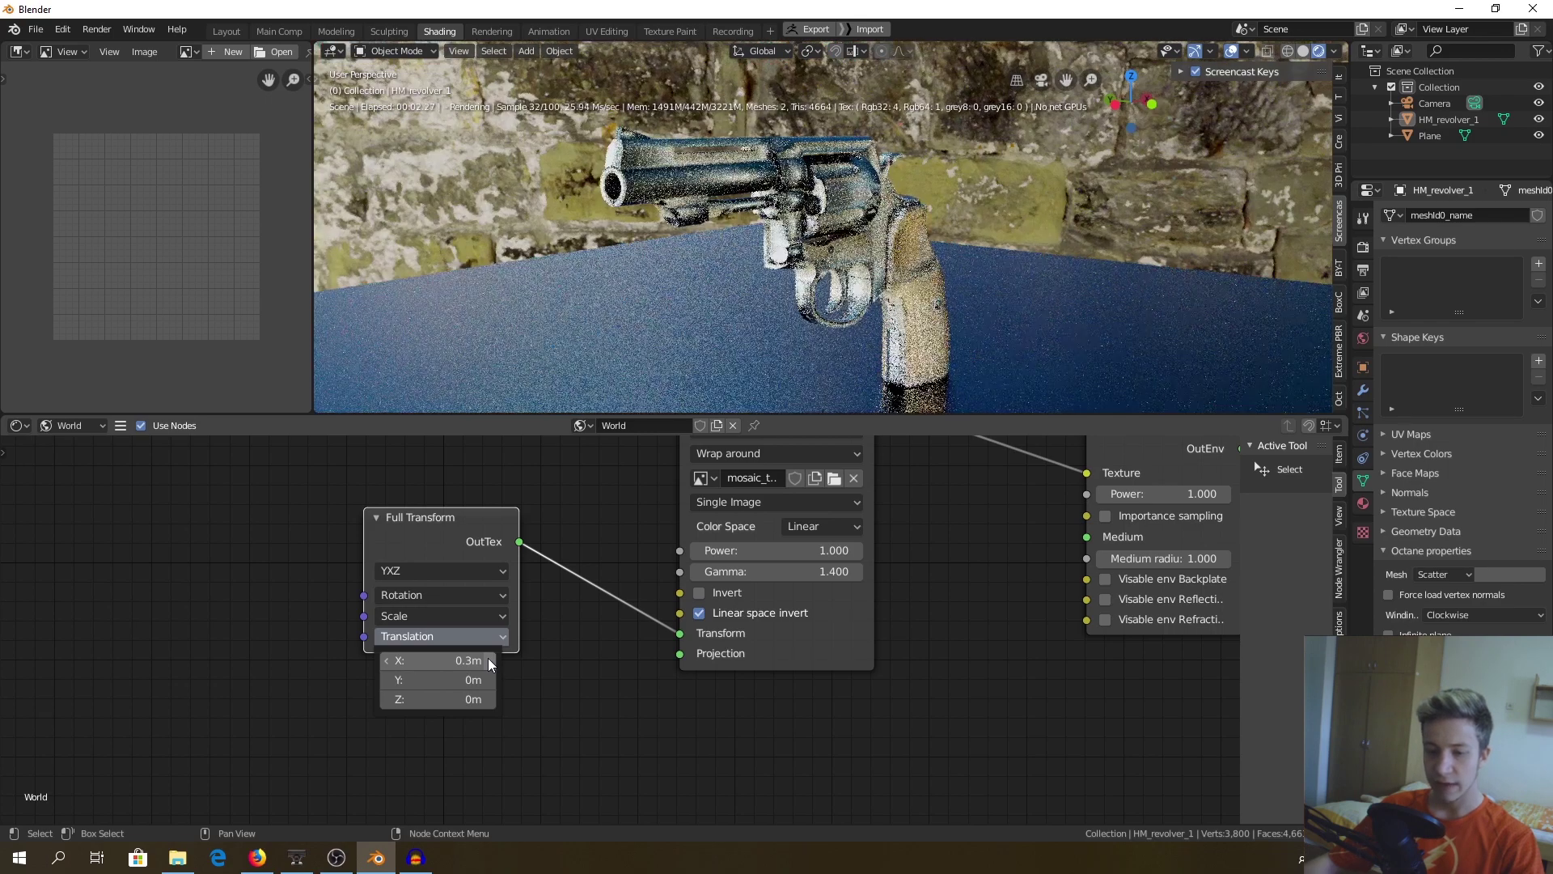
click(488, 660)
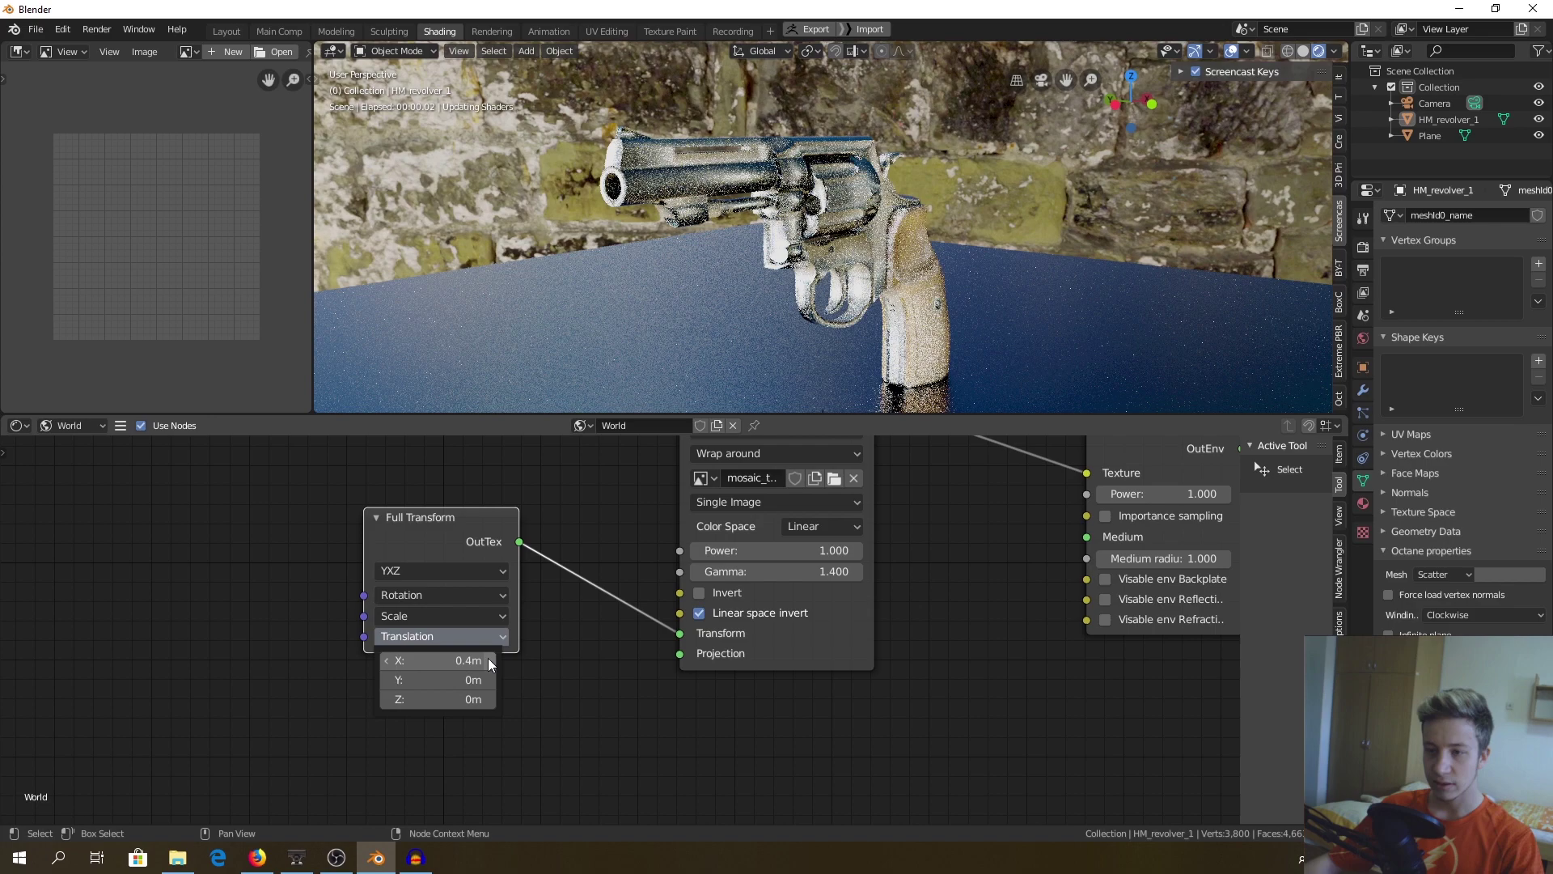
click(488, 660)
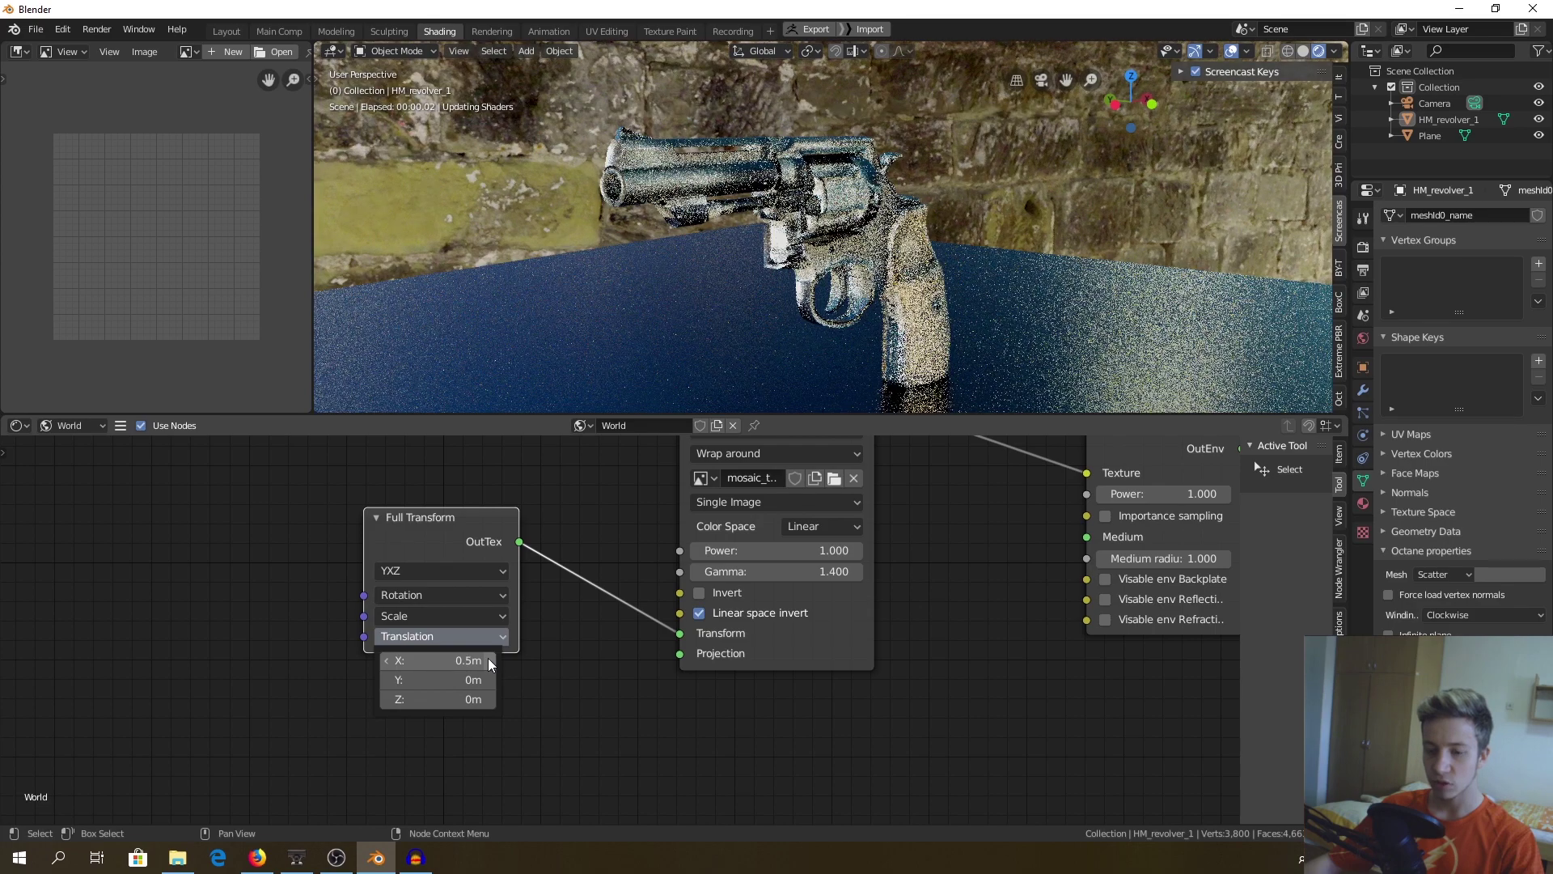
Set Translation X to 0.02 m directly, then reveal the transform's Rotation values
click(443, 660)
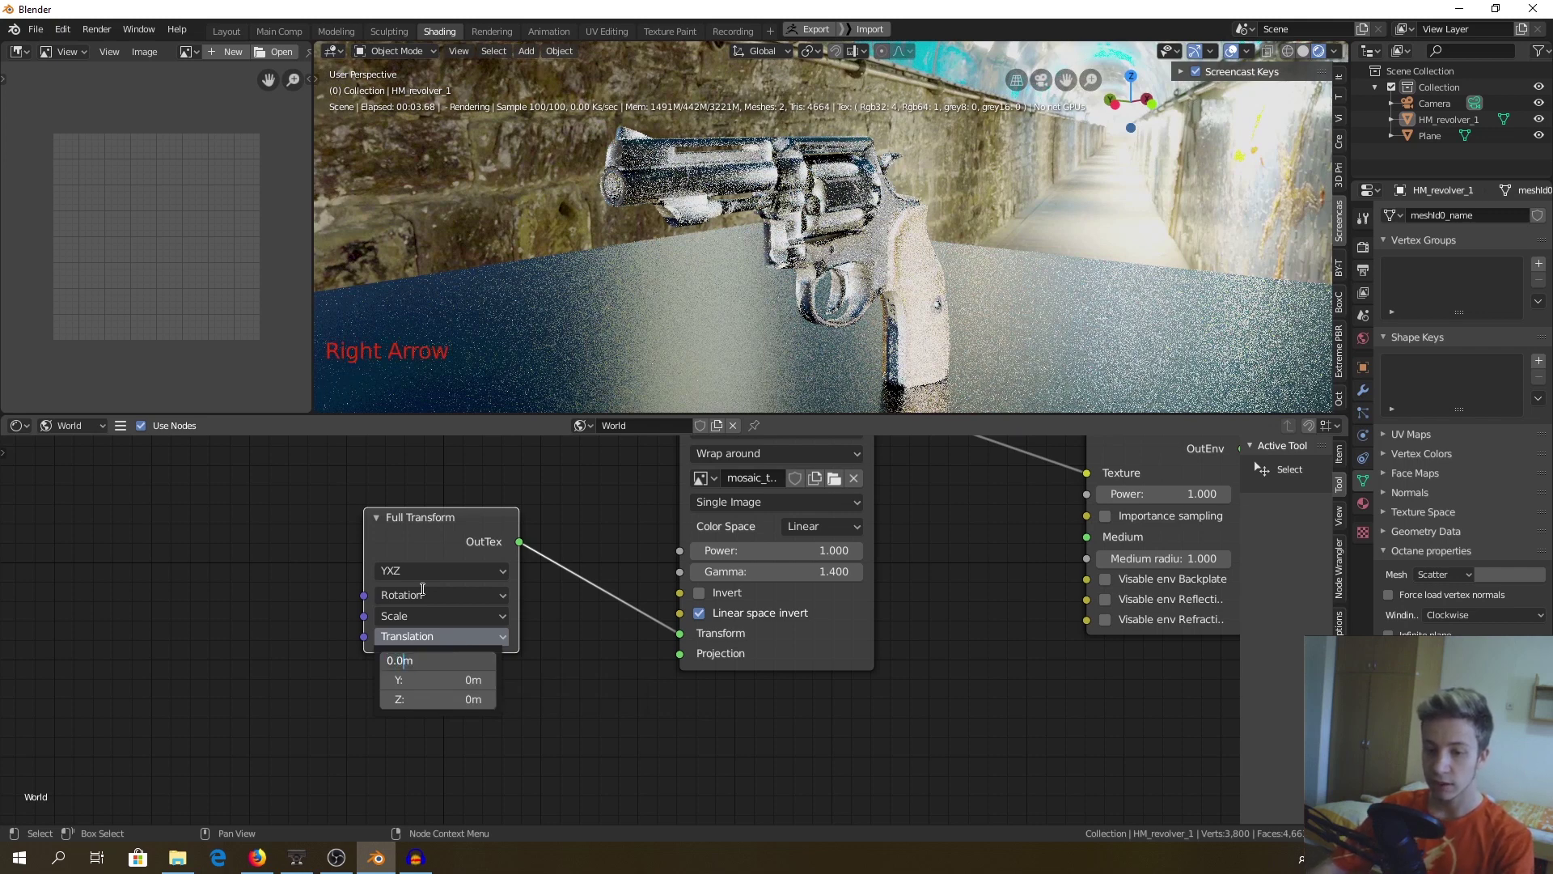
text(0.02)
key(Return)
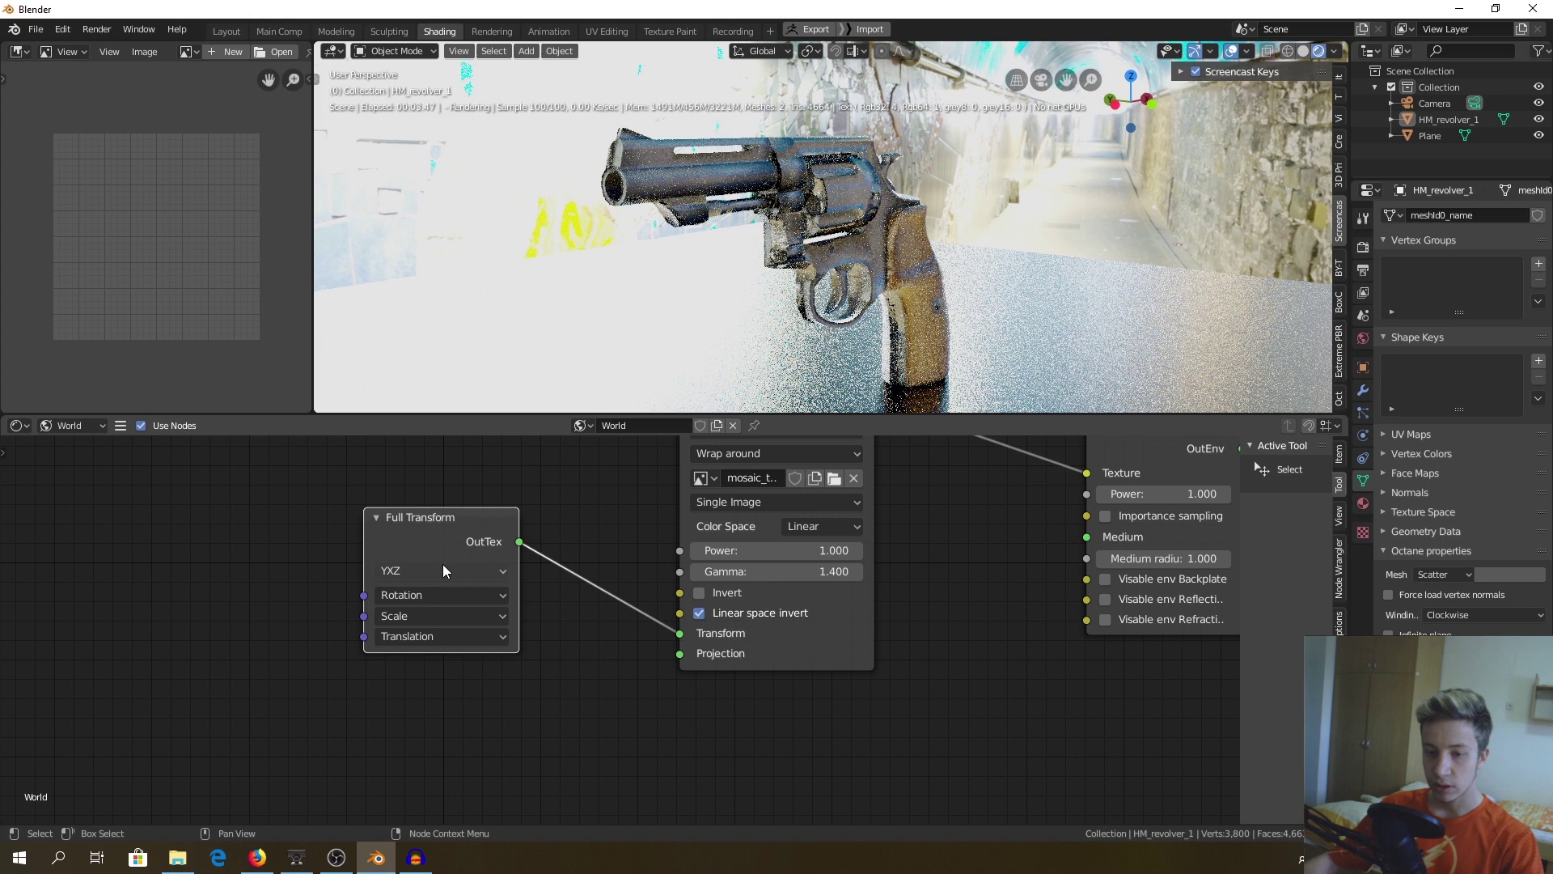
click(439, 594)
Check the transform's Rotation values and frame the whole World node tree
click(499, 595)
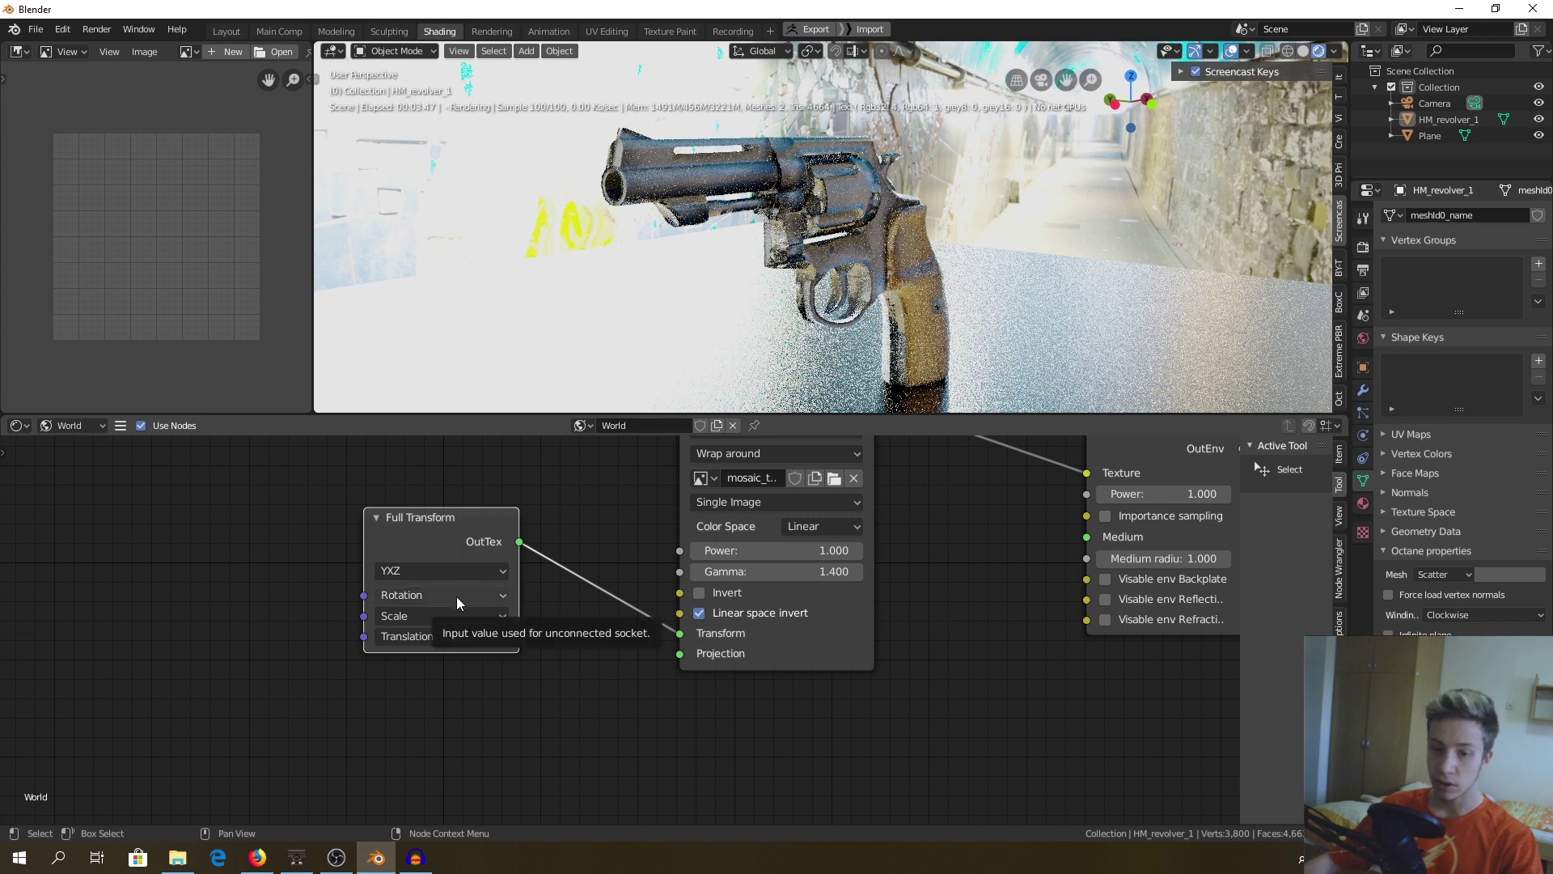
middle_drag(512, 606, 475, 659)
click(278, 639)
scroll(704, 651, down, 6)
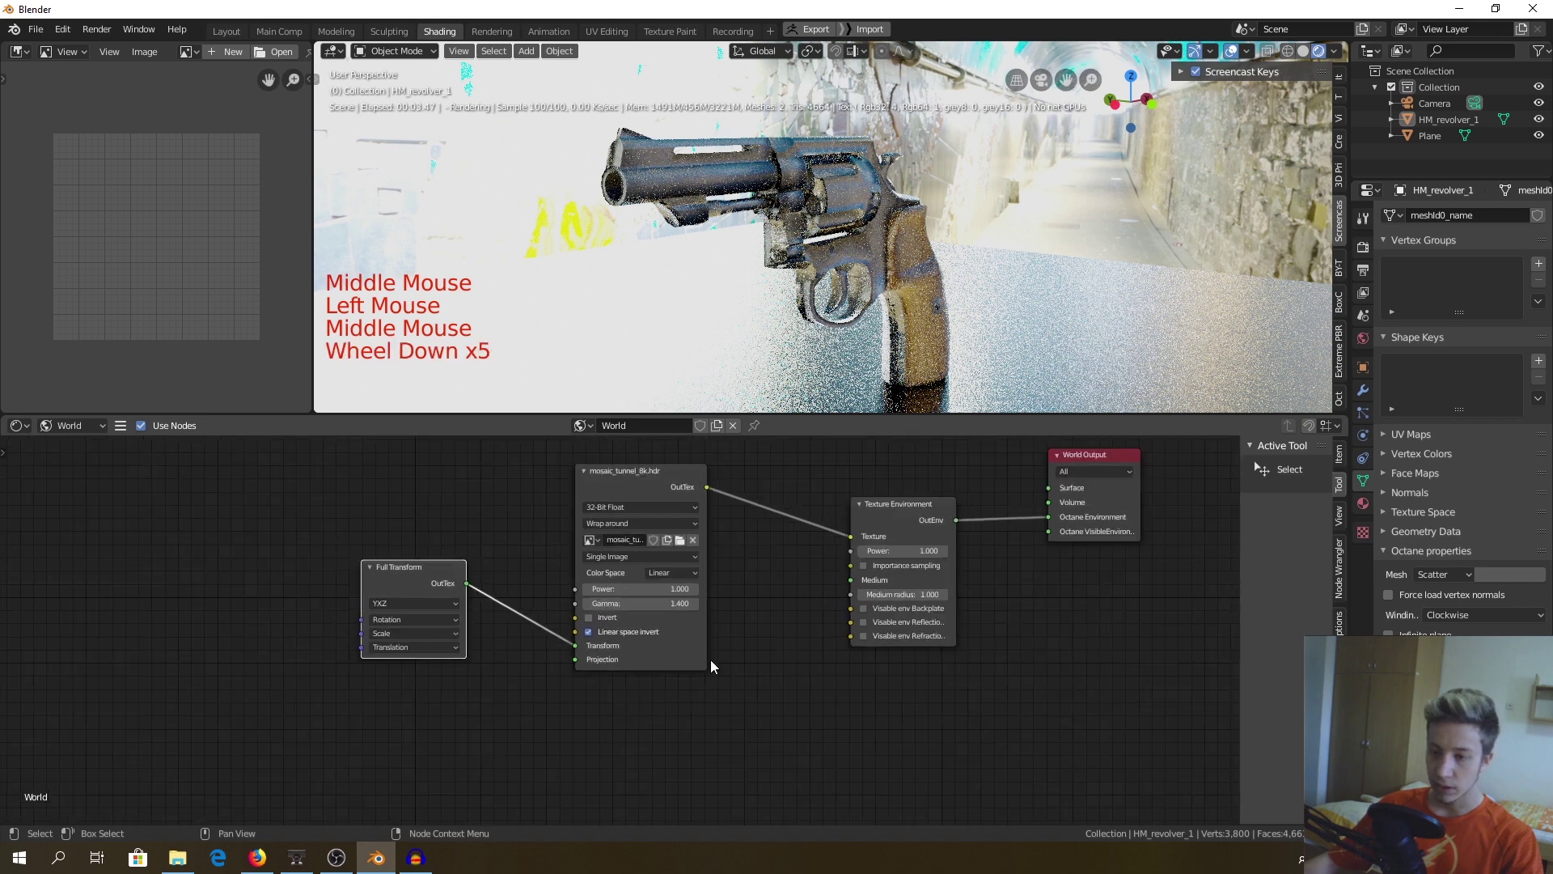
middle_drag(704, 651, 581, 616)
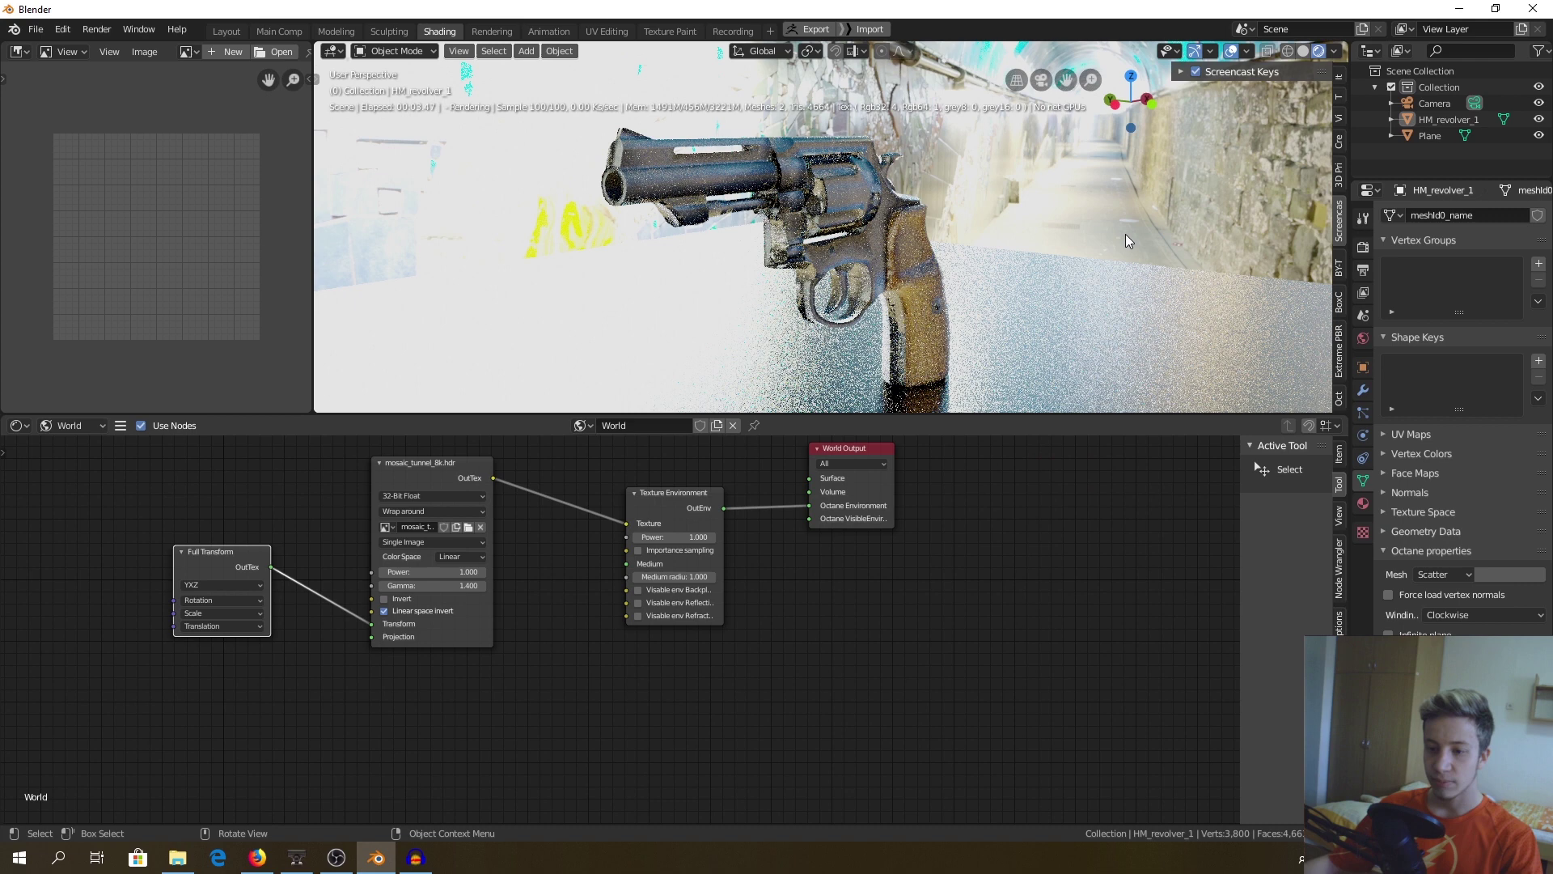
Move the Texture Environment node slightly up, then select the Full Transform node
drag(710, 494, 722, 464)
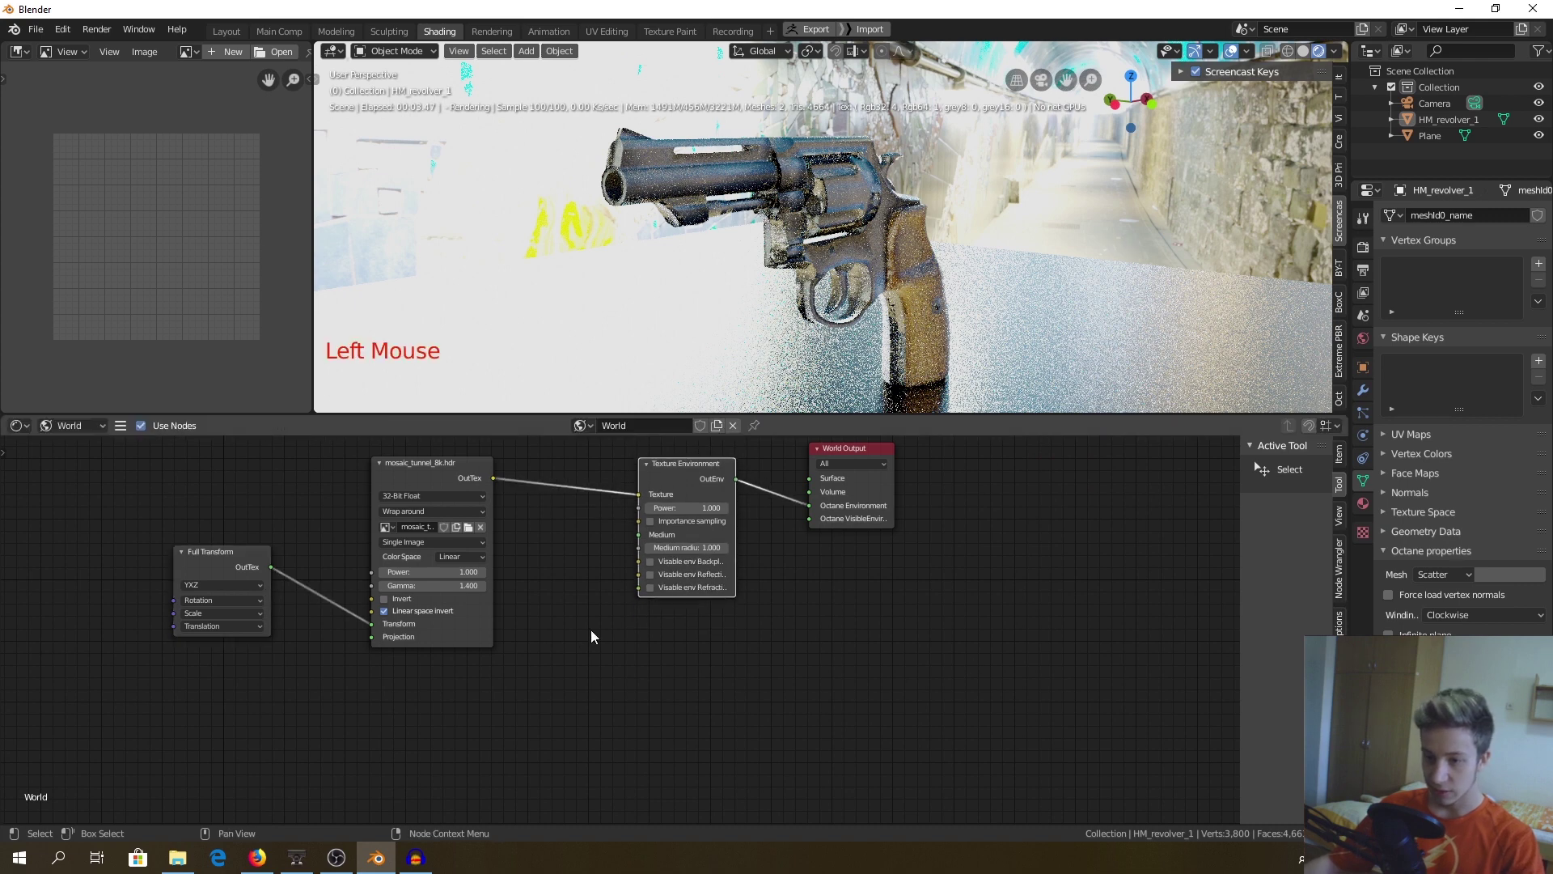
click(579, 652)
scroll(534, 720, up, 3)
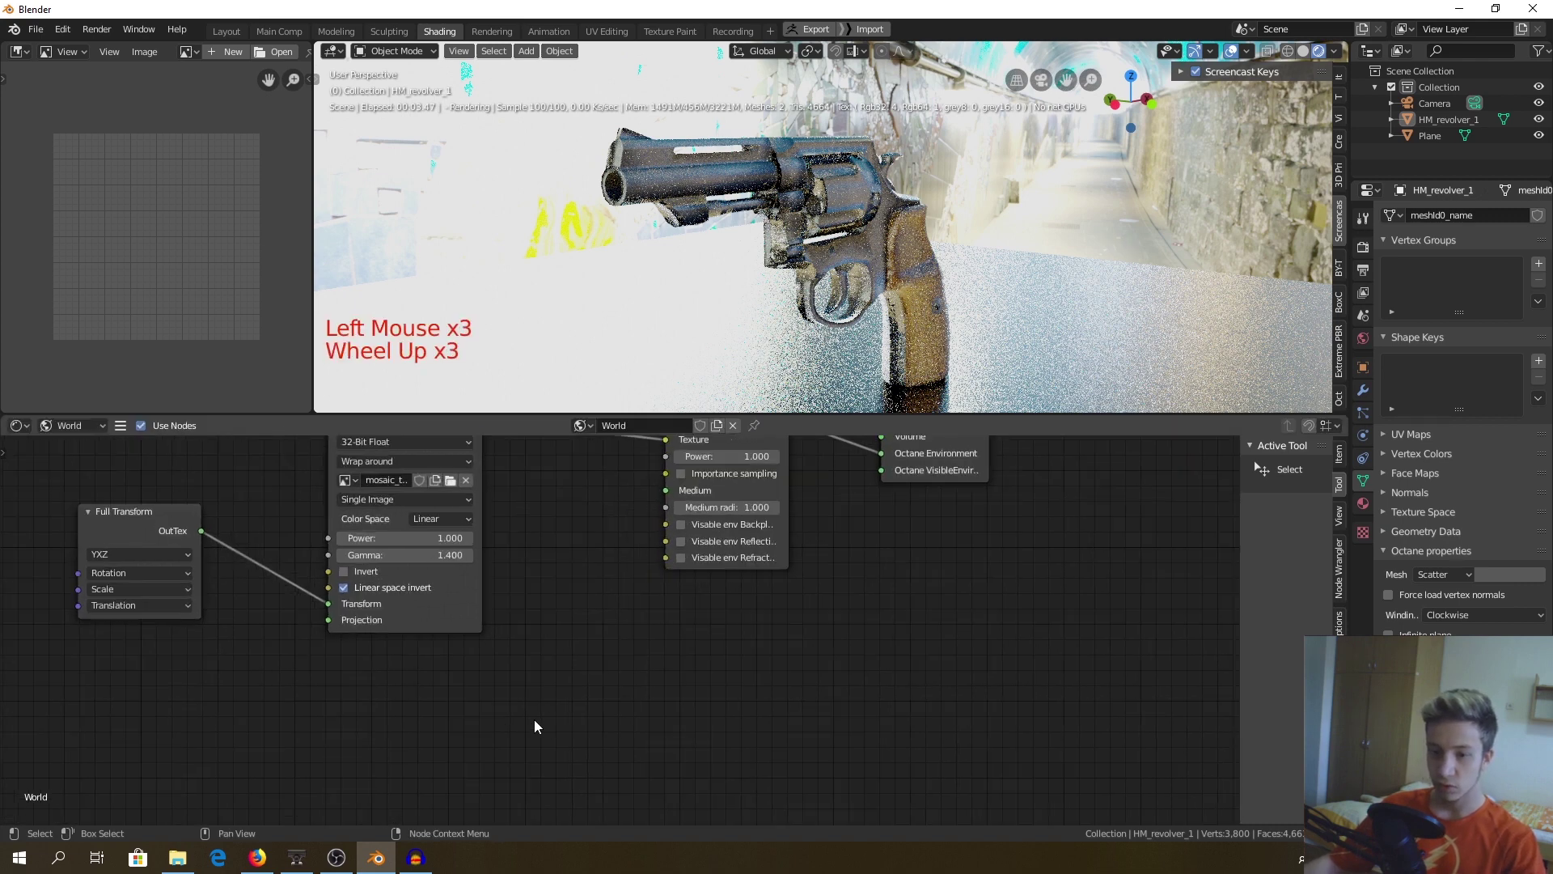
scroll(534, 720, down, 4)
middle_drag(534, 720, 478, 736)
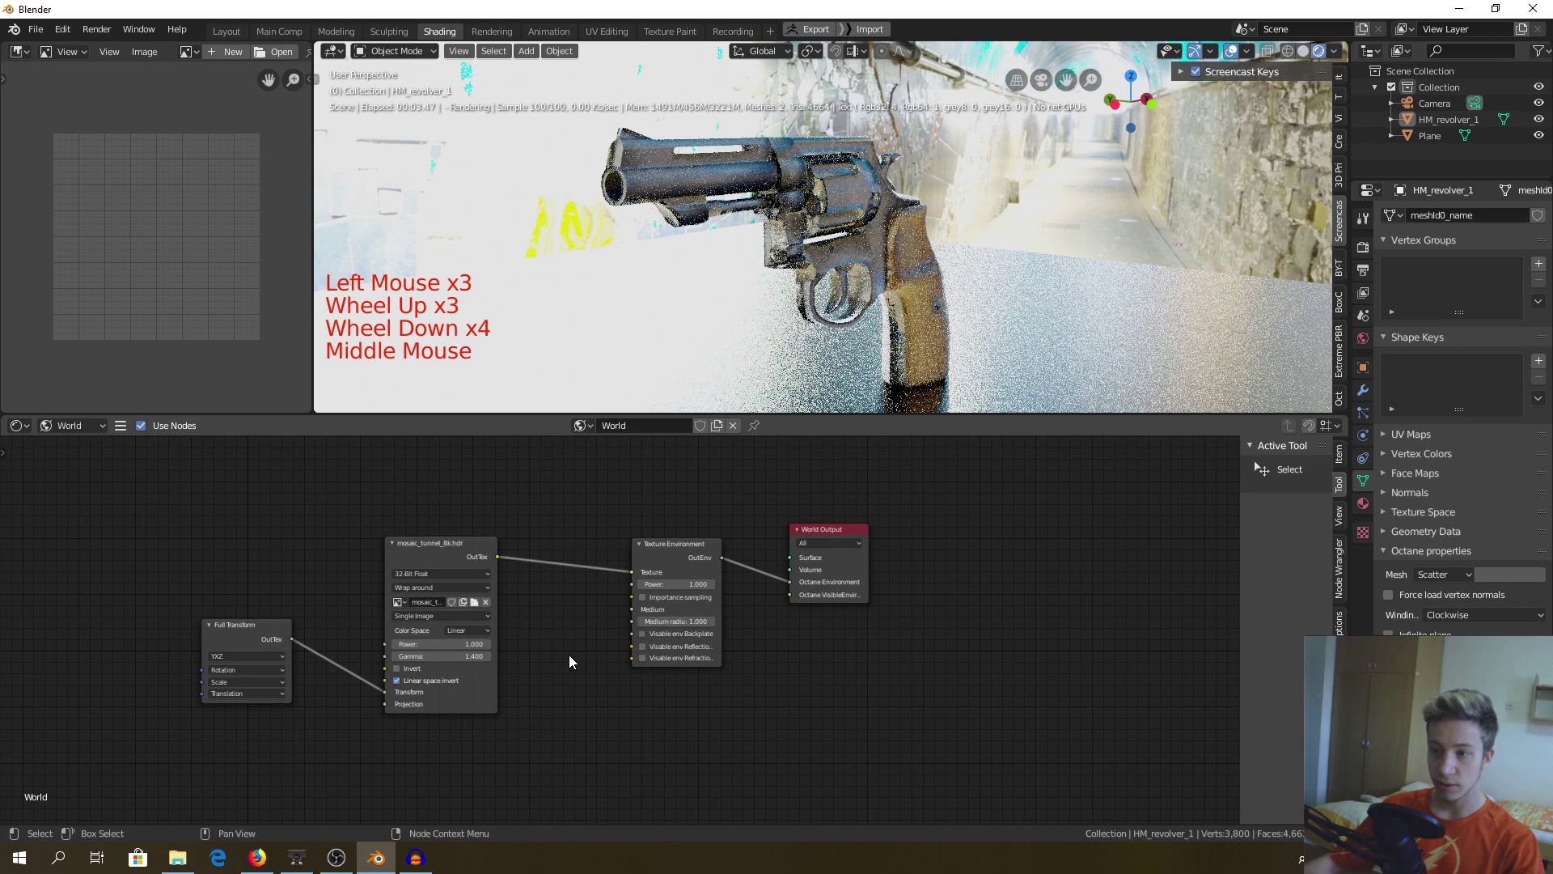
click(243, 639)
Delete the Full Transform node from the world node tree
click(228, 629)
key(Delete)
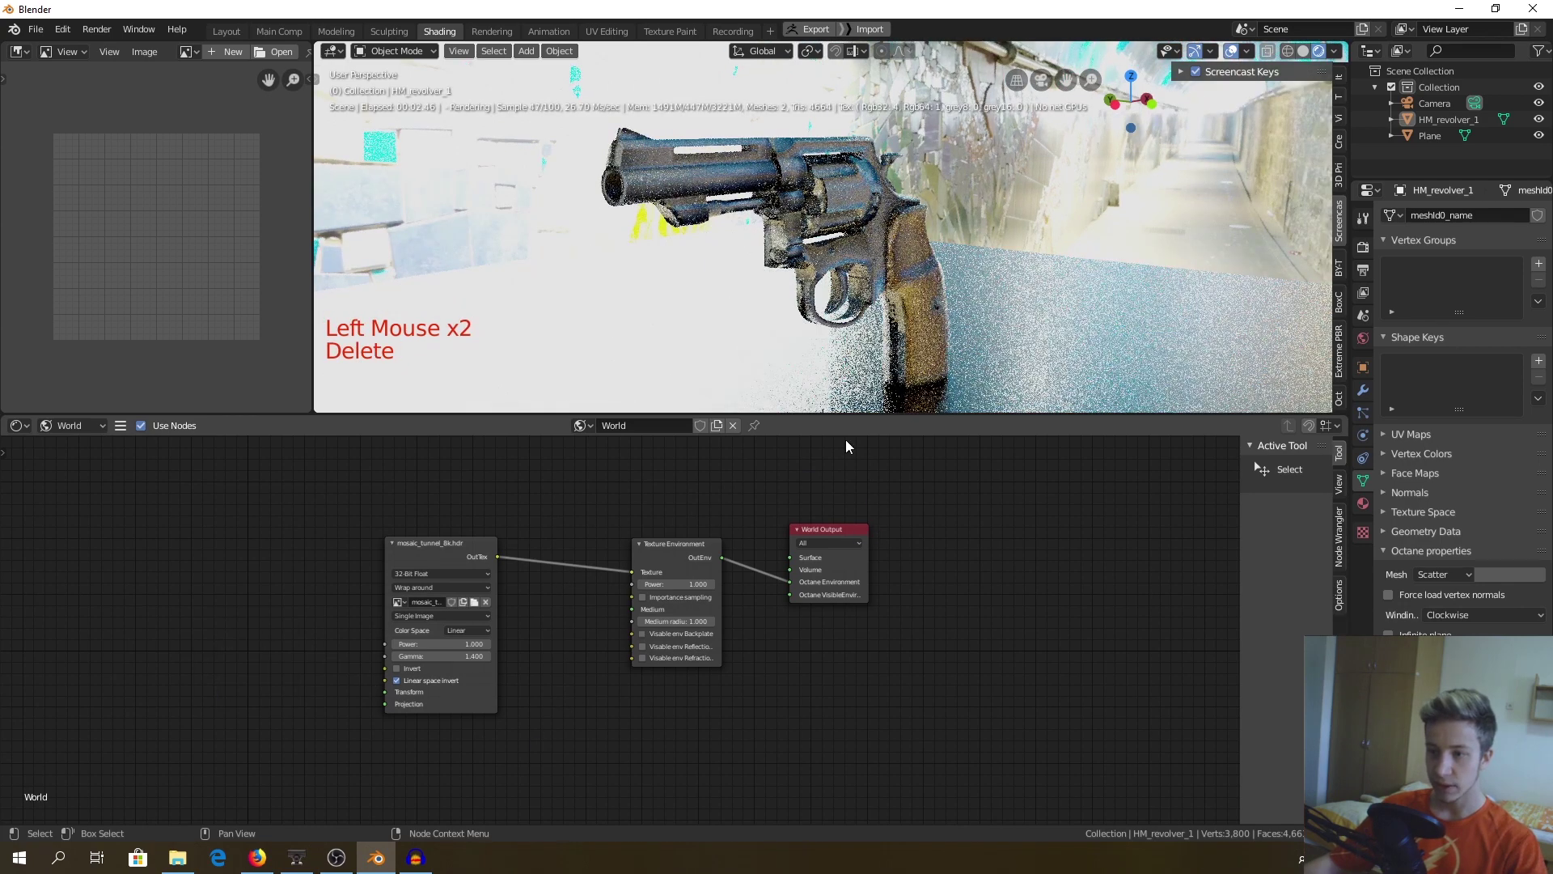
scroll(566, 686, up, 2)
Lower the Texture Environment node and select the mosaic_tunnel_8k.hdr image node
drag(696, 514, 685, 542)
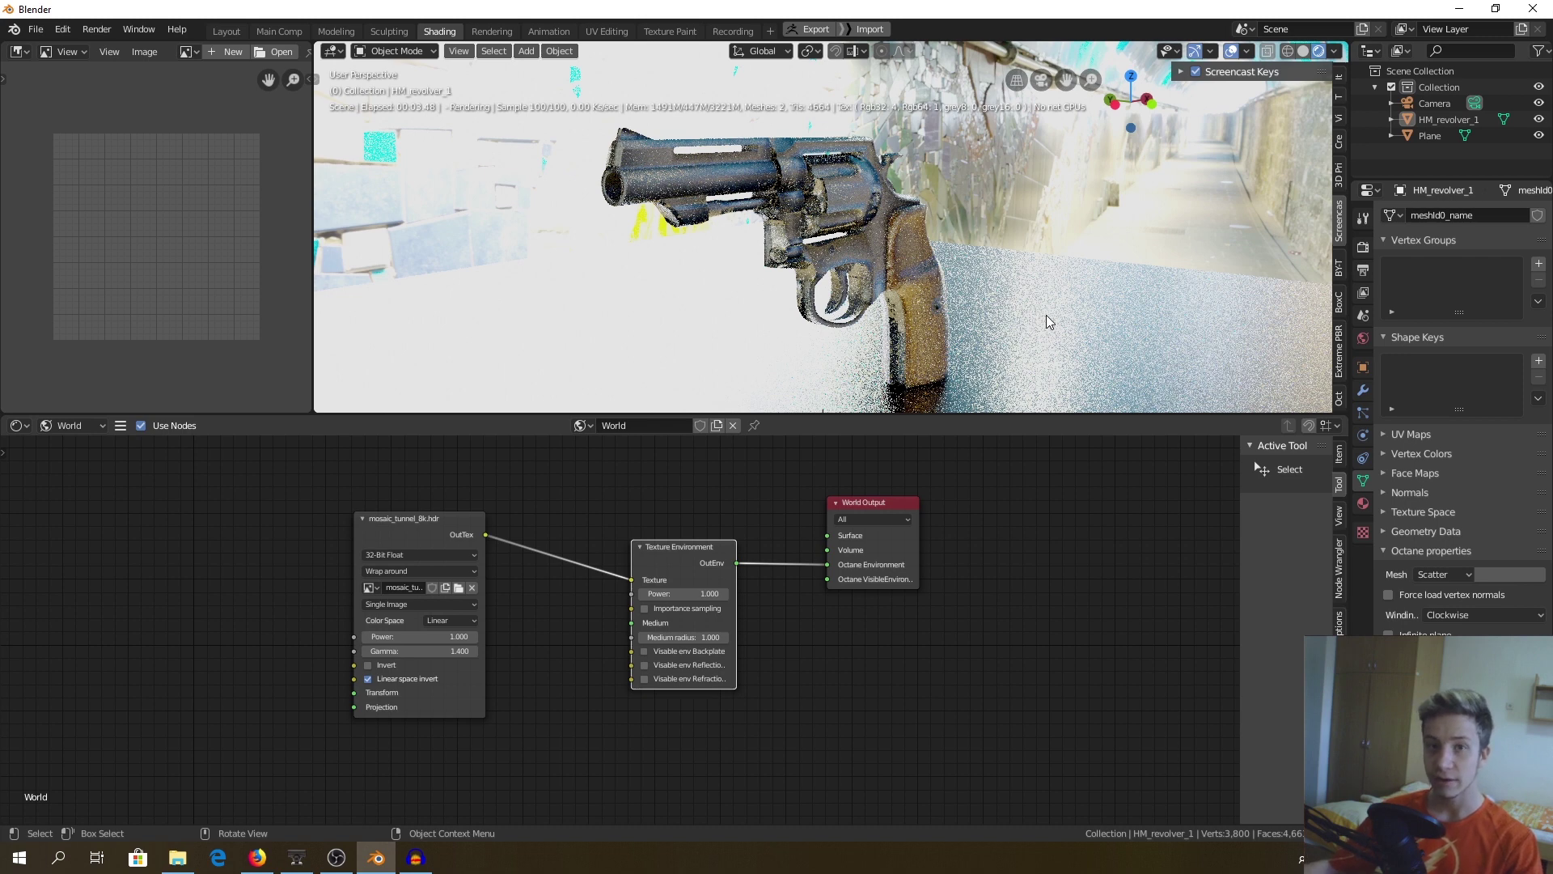
middle_drag(770, 492, 801, 373)
click(539, 647)
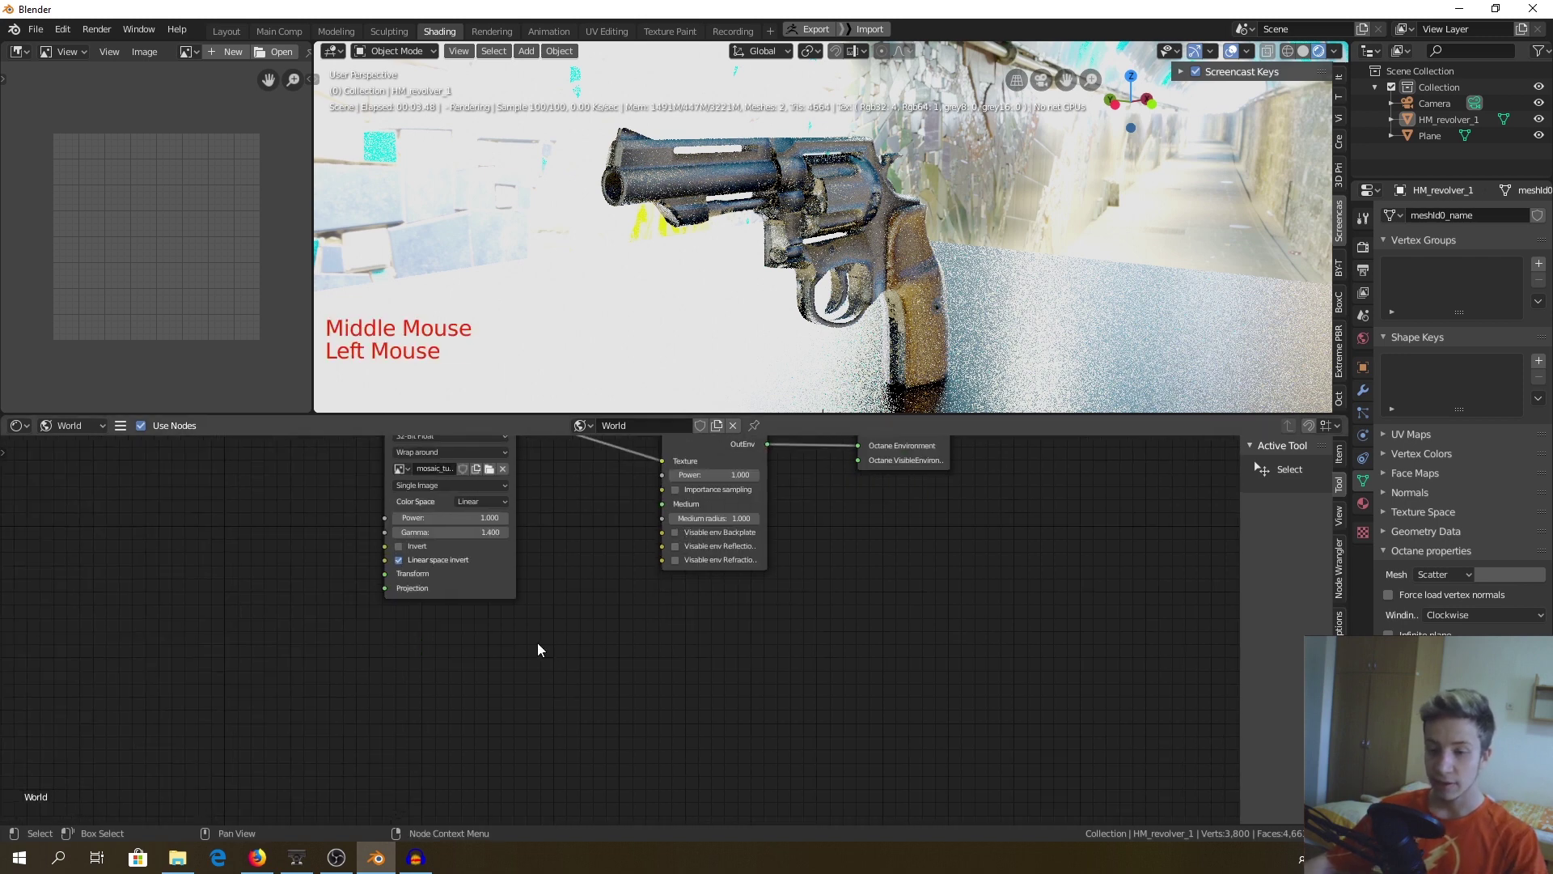
click(493, 581)
Duplicate the mosaic tunnel image node with Ctrl+C/Ctrl+V and place the copy below it
key(ctrl+c)
key(ctrl+v)
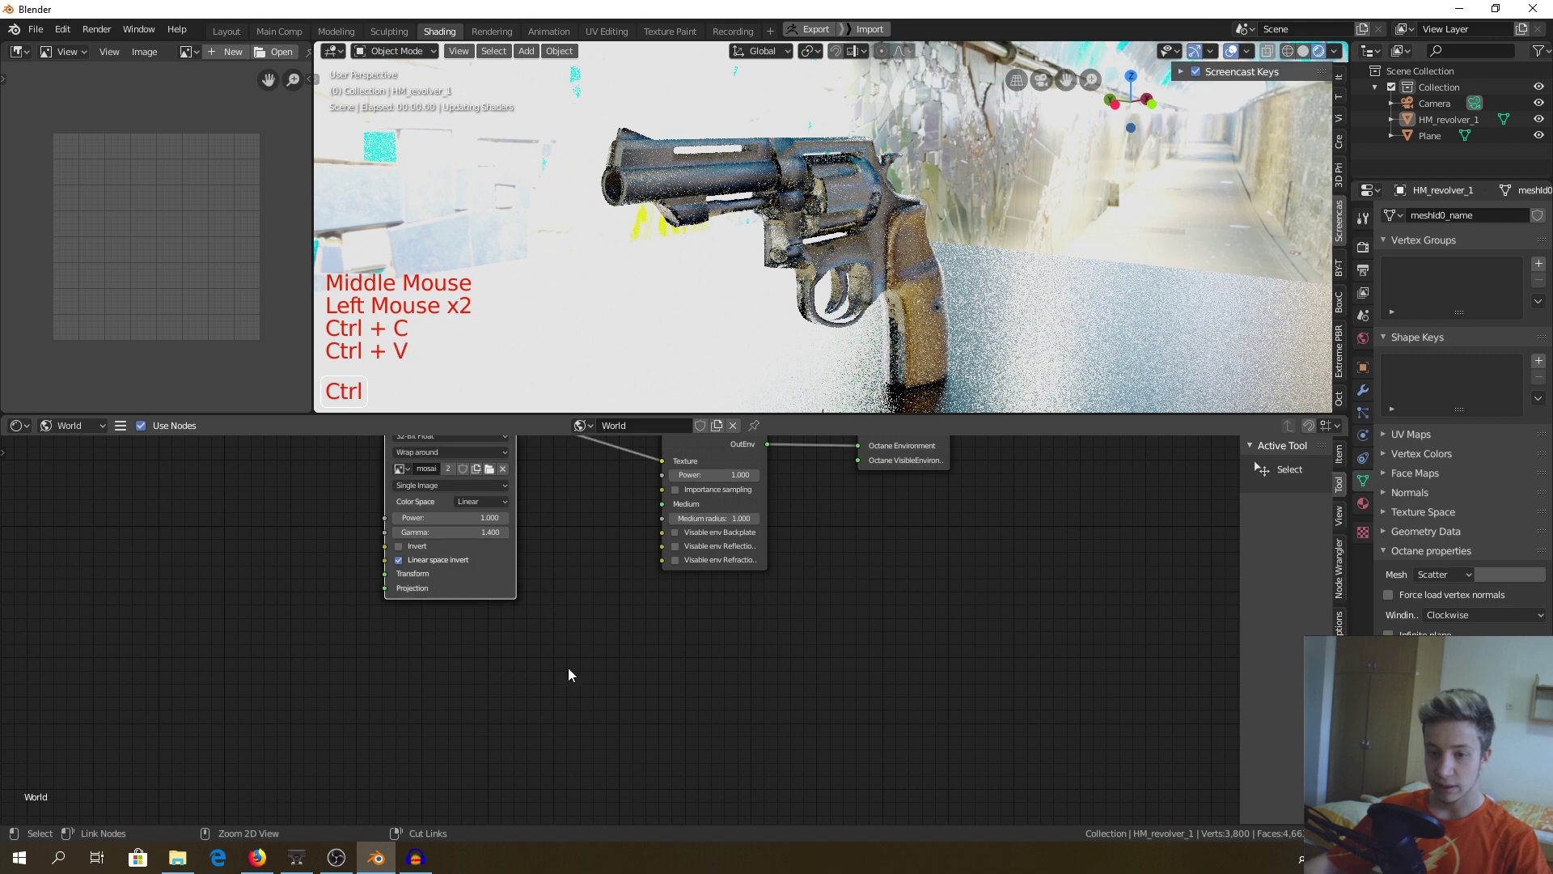
click(507, 625)
drag(486, 582, 515, 427)
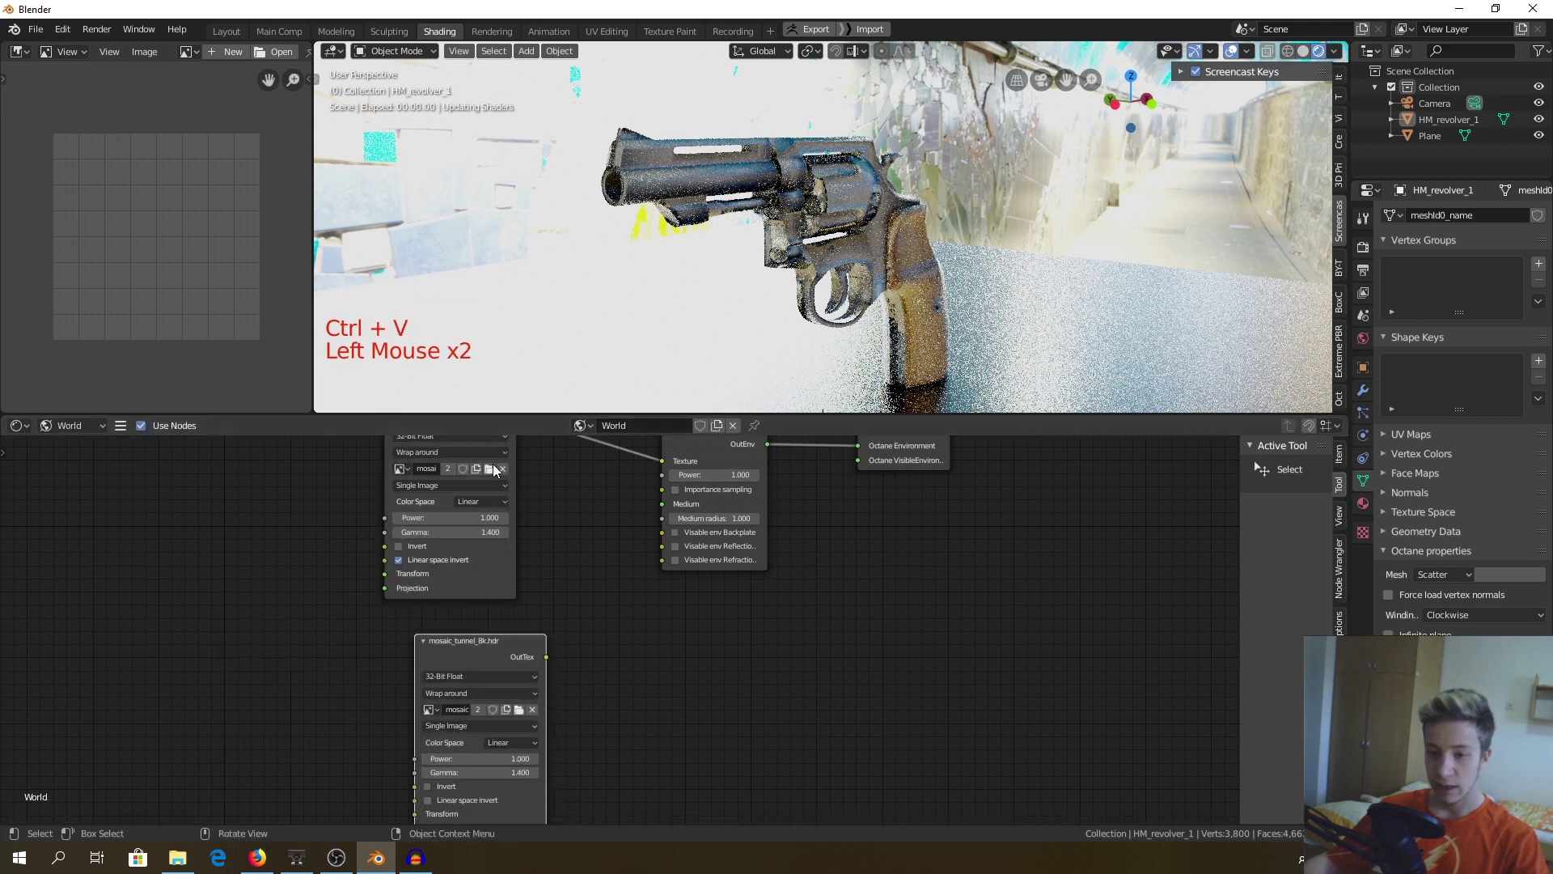
Load spruit_sunrise_4k.hdr into the copied image node and frame both image nodes
click(518, 710)
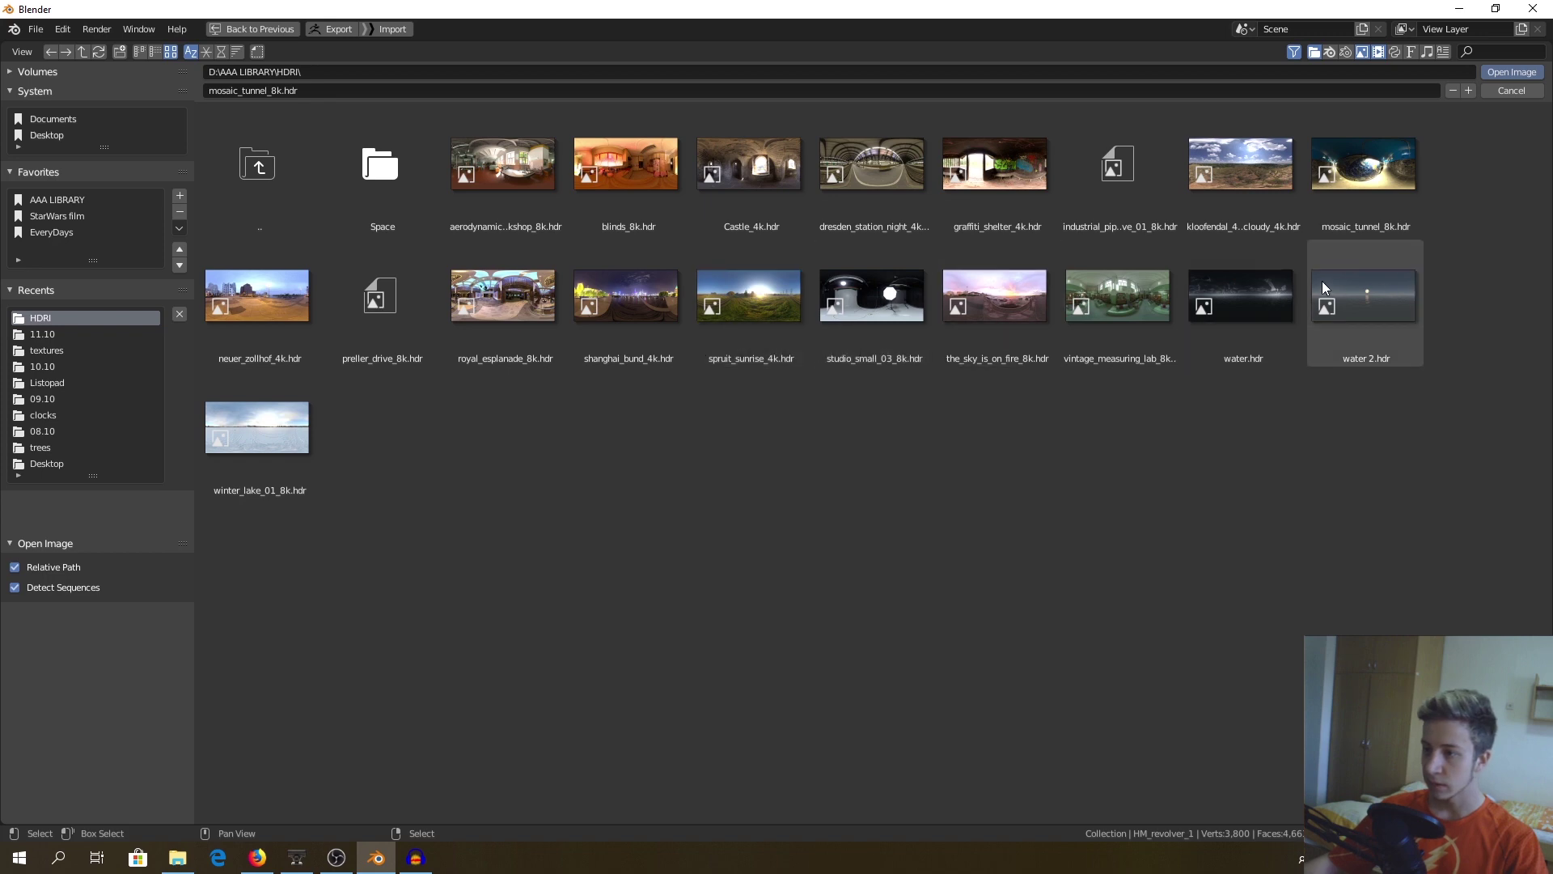
click(733, 275)
double_click(733, 275)
middle_drag(724, 589, 697, 555)
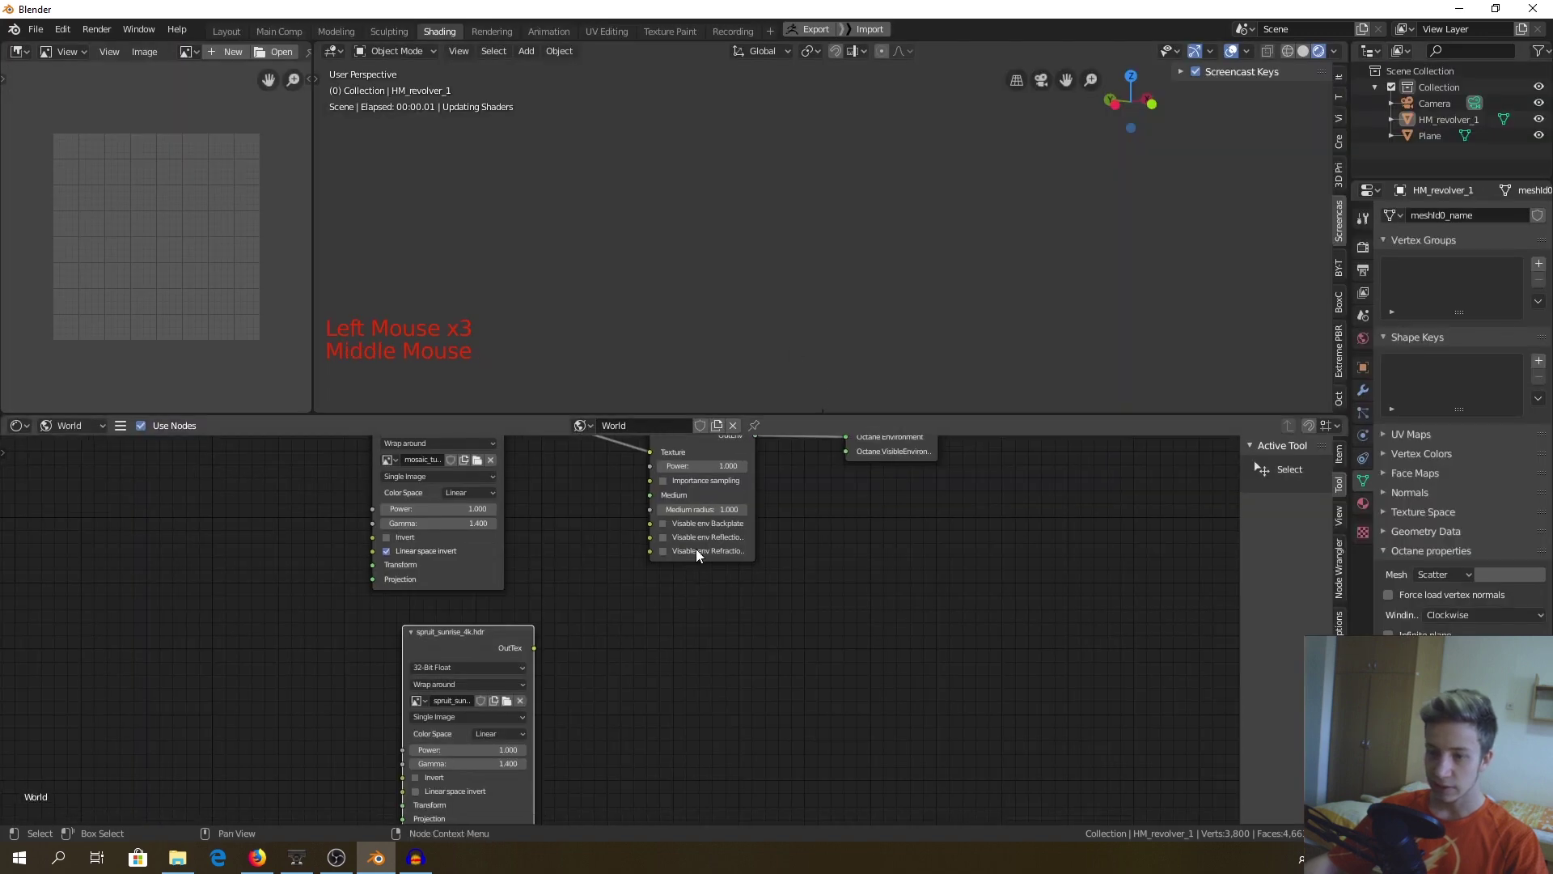
scroll(697, 555, down, 3)
middle_drag(780, 483, 780, 586)
Add a Mix Tex node between the image nodes and the Texture Environment
scroll(599, 518, up, 4)
key(shift+a)
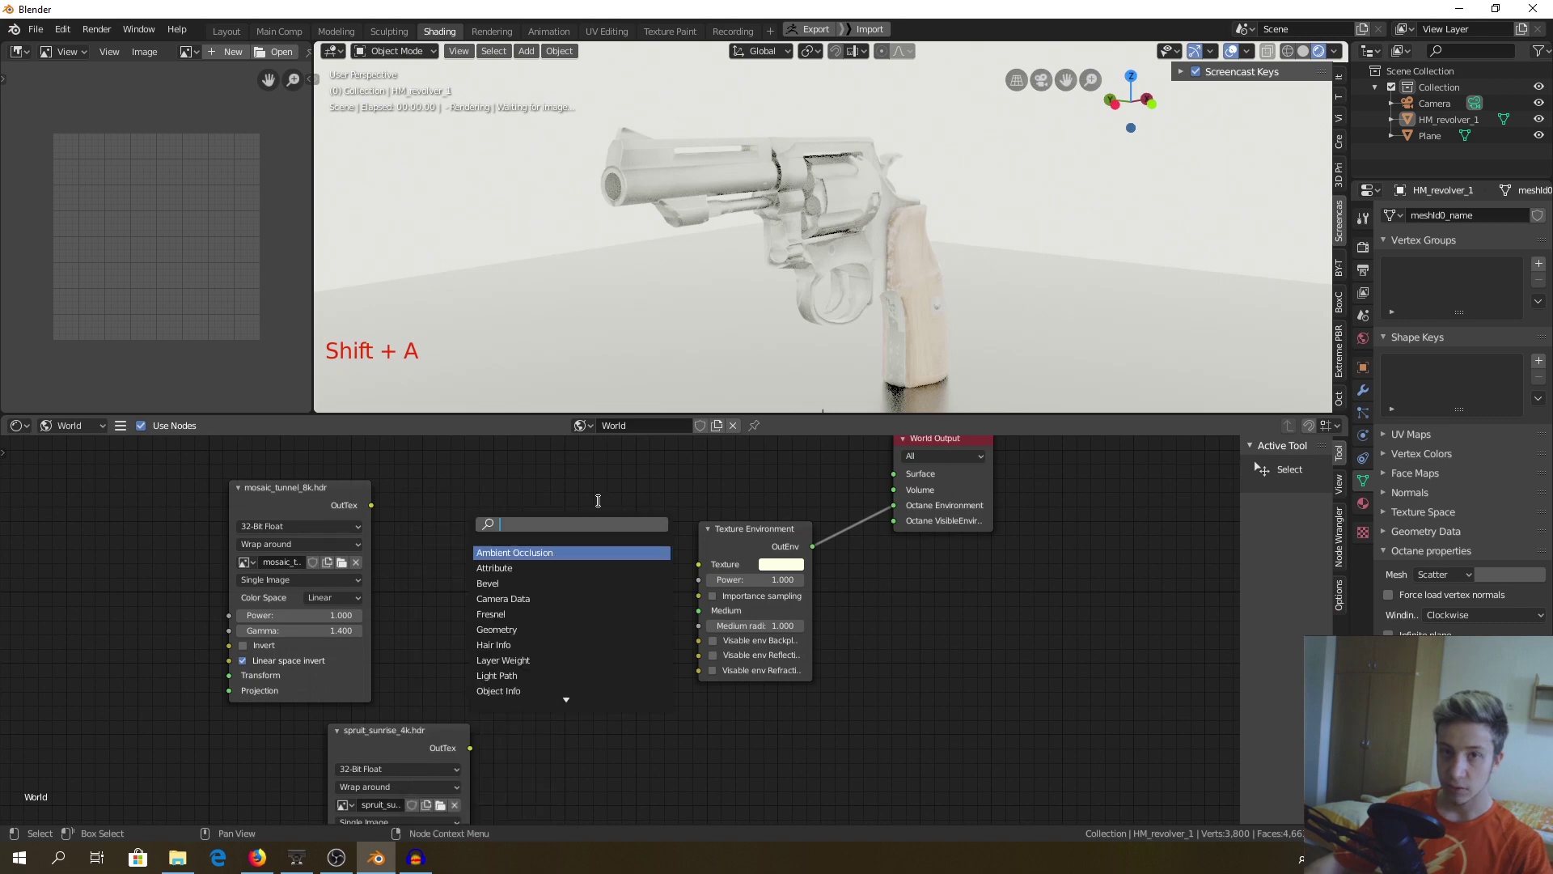
key(shift+a)
click(517, 522)
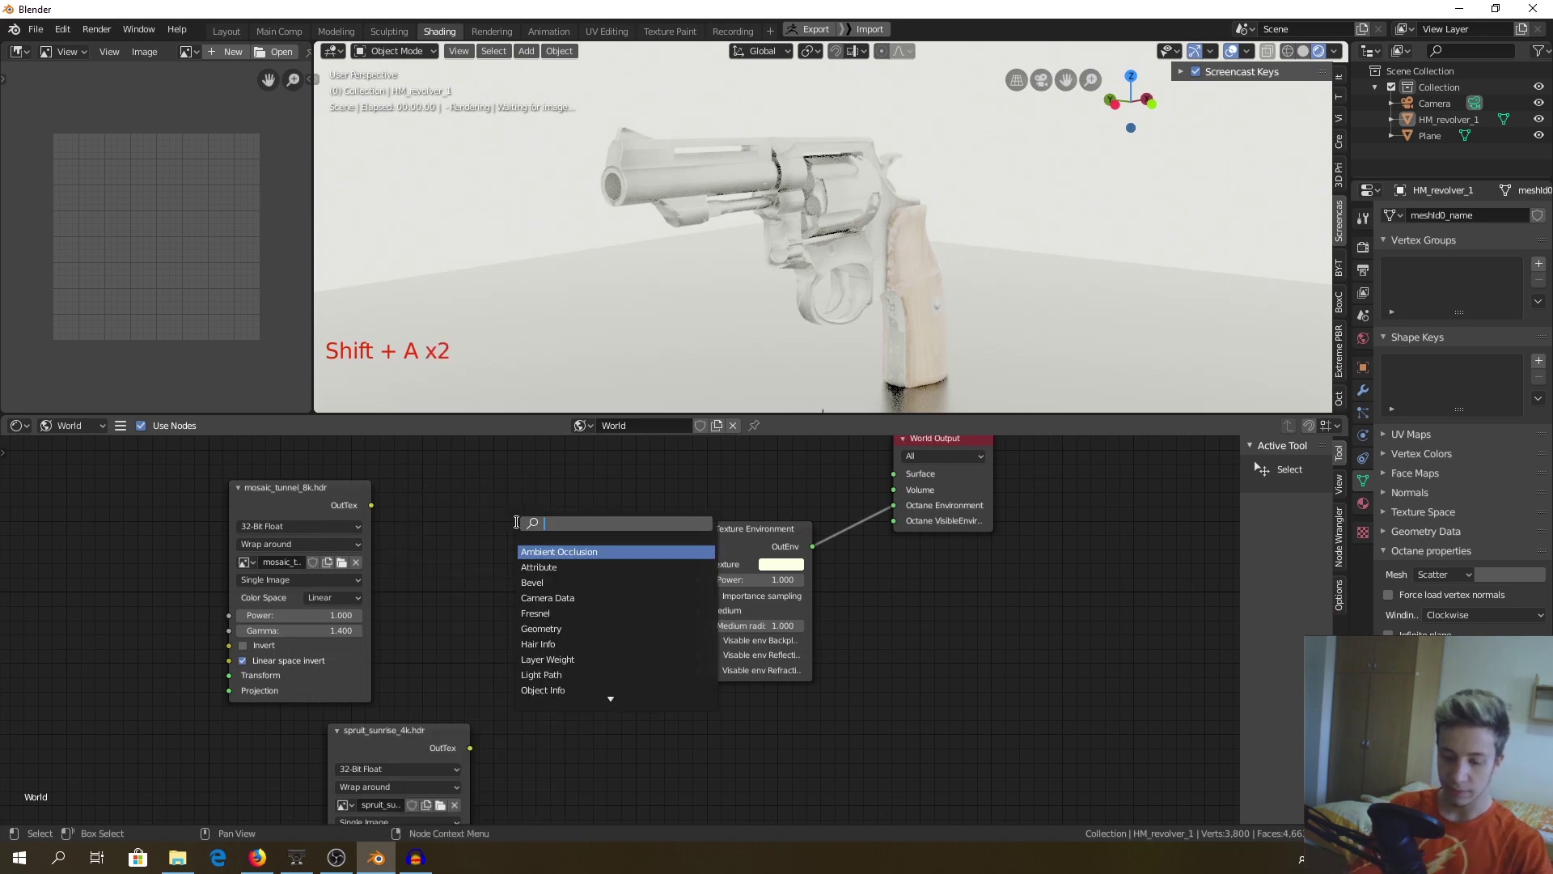
text(mix)
key(Down)
key(Down)
key(Return)
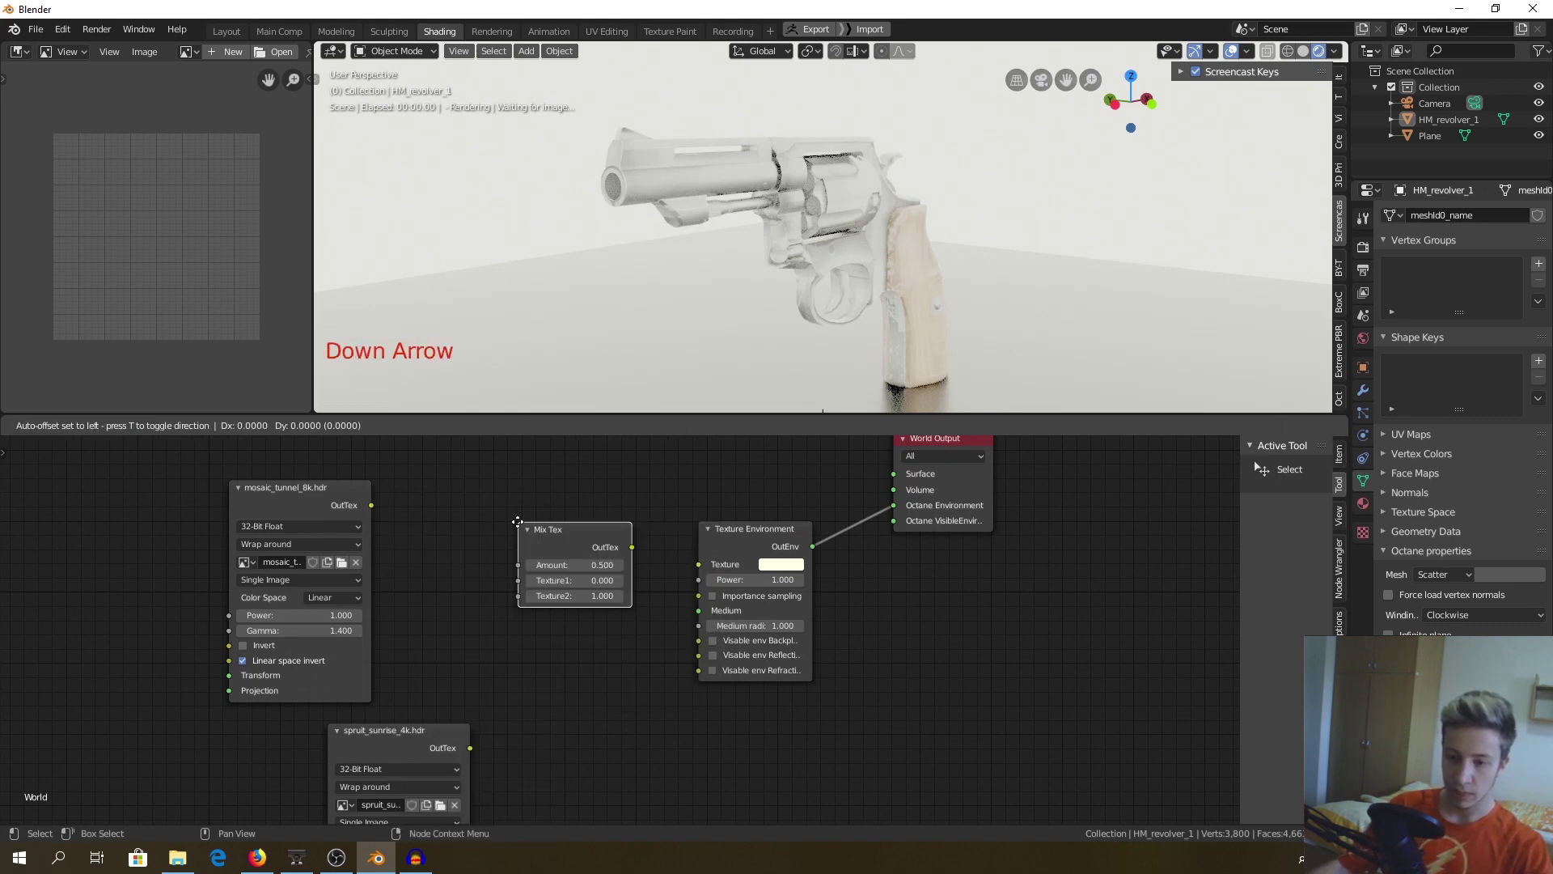
click(520, 580)
Wire tunnel OutTex to Texture1, sunrise OutTex to Texture2, and Mix Tex into Texture Environment
drag(371, 504, 520, 638)
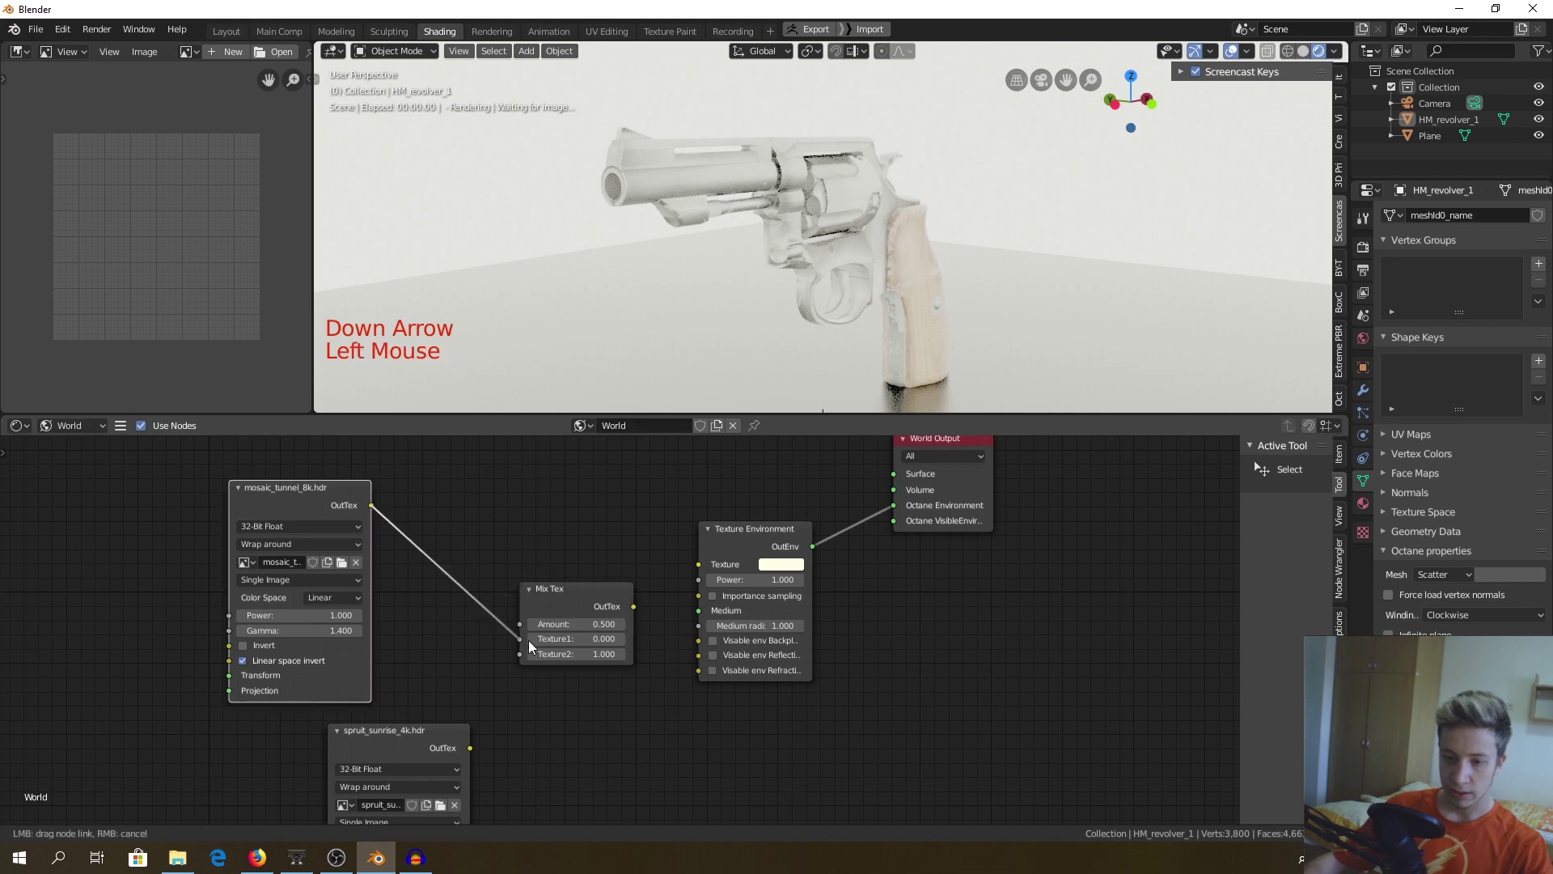
drag(470, 747, 513, 659)
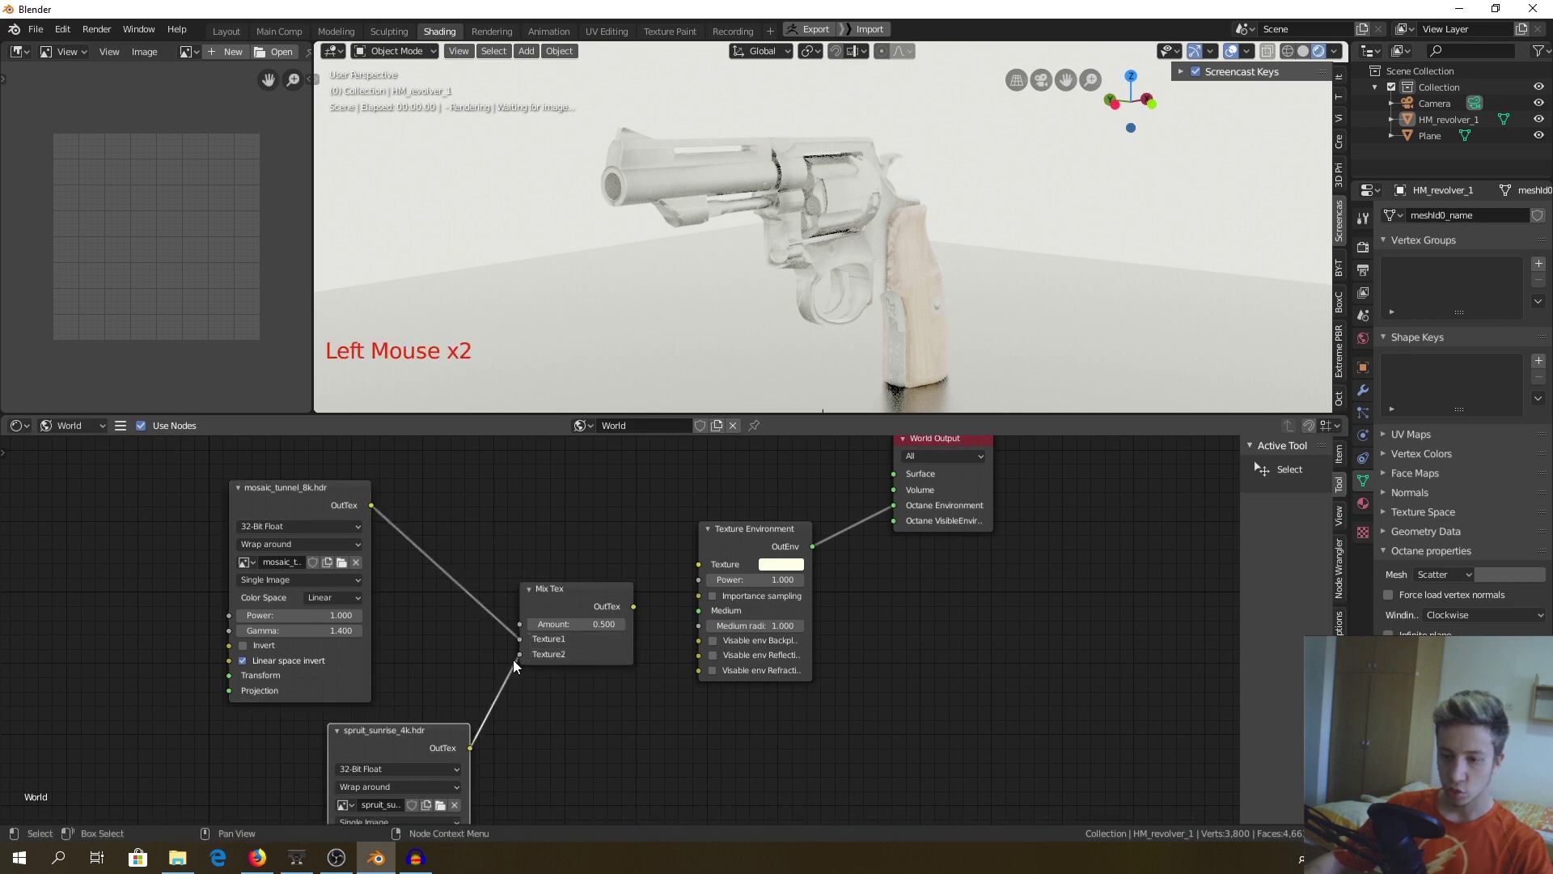
drag(633, 606, 696, 561)
middle_drag(922, 558, 857, 599)
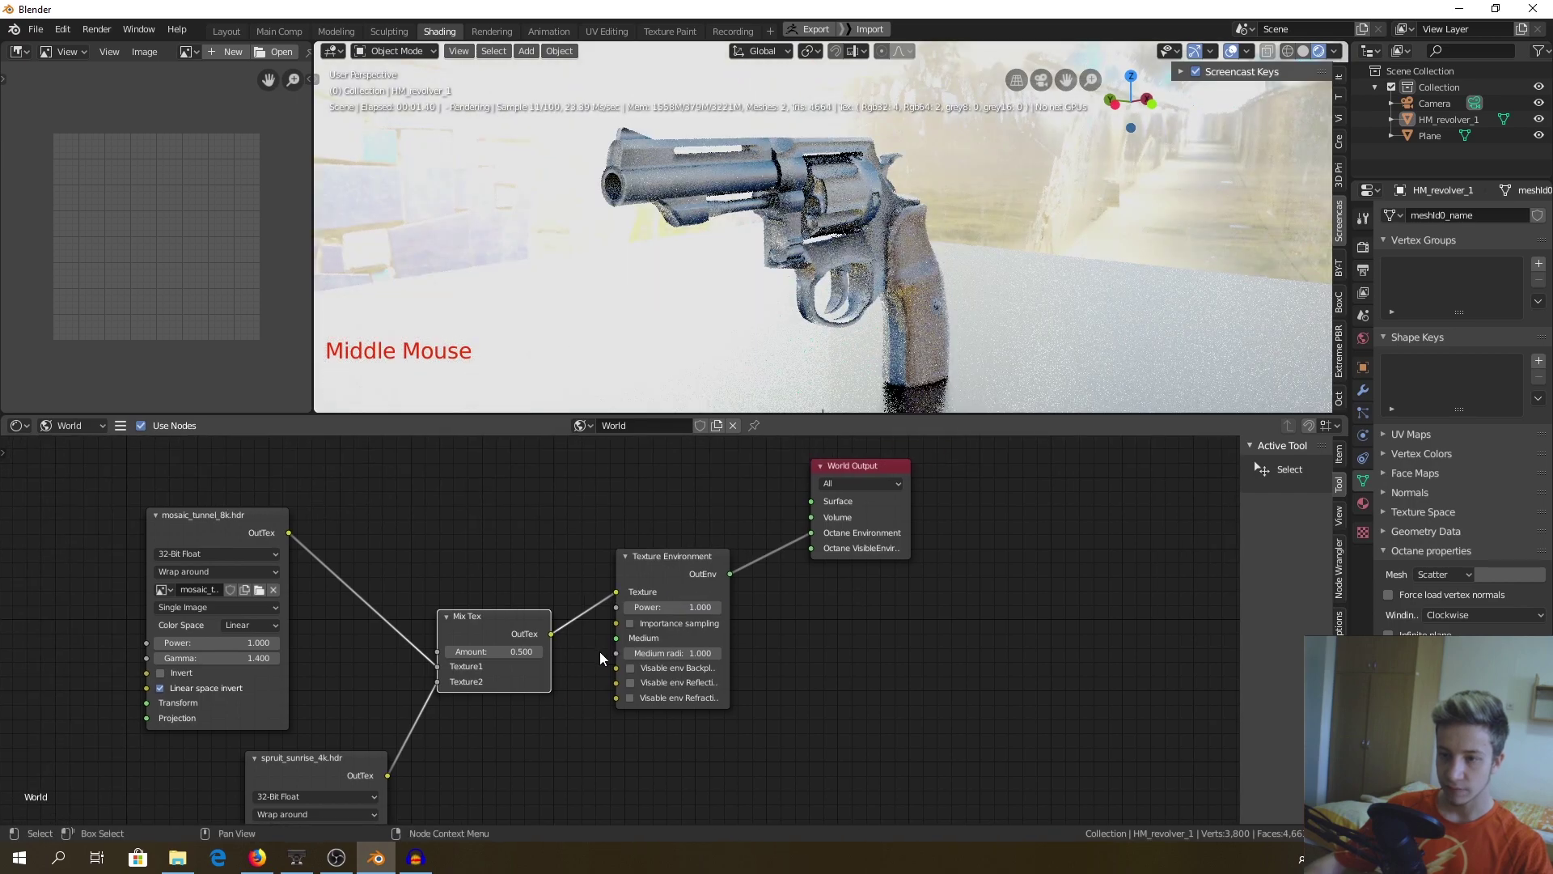
Orbit the revolver view and preview the Mix Tex Amount at its tunnel and sunrise extremes
middle_drag(600, 658, 652, 638)
scroll(818, 361, down, 3)
middle_drag(818, 360, 837, 289)
scroll(888, 285, up, 2)
middle_drag(605, 593, 651, 493)
scroll(651, 493, up, 2)
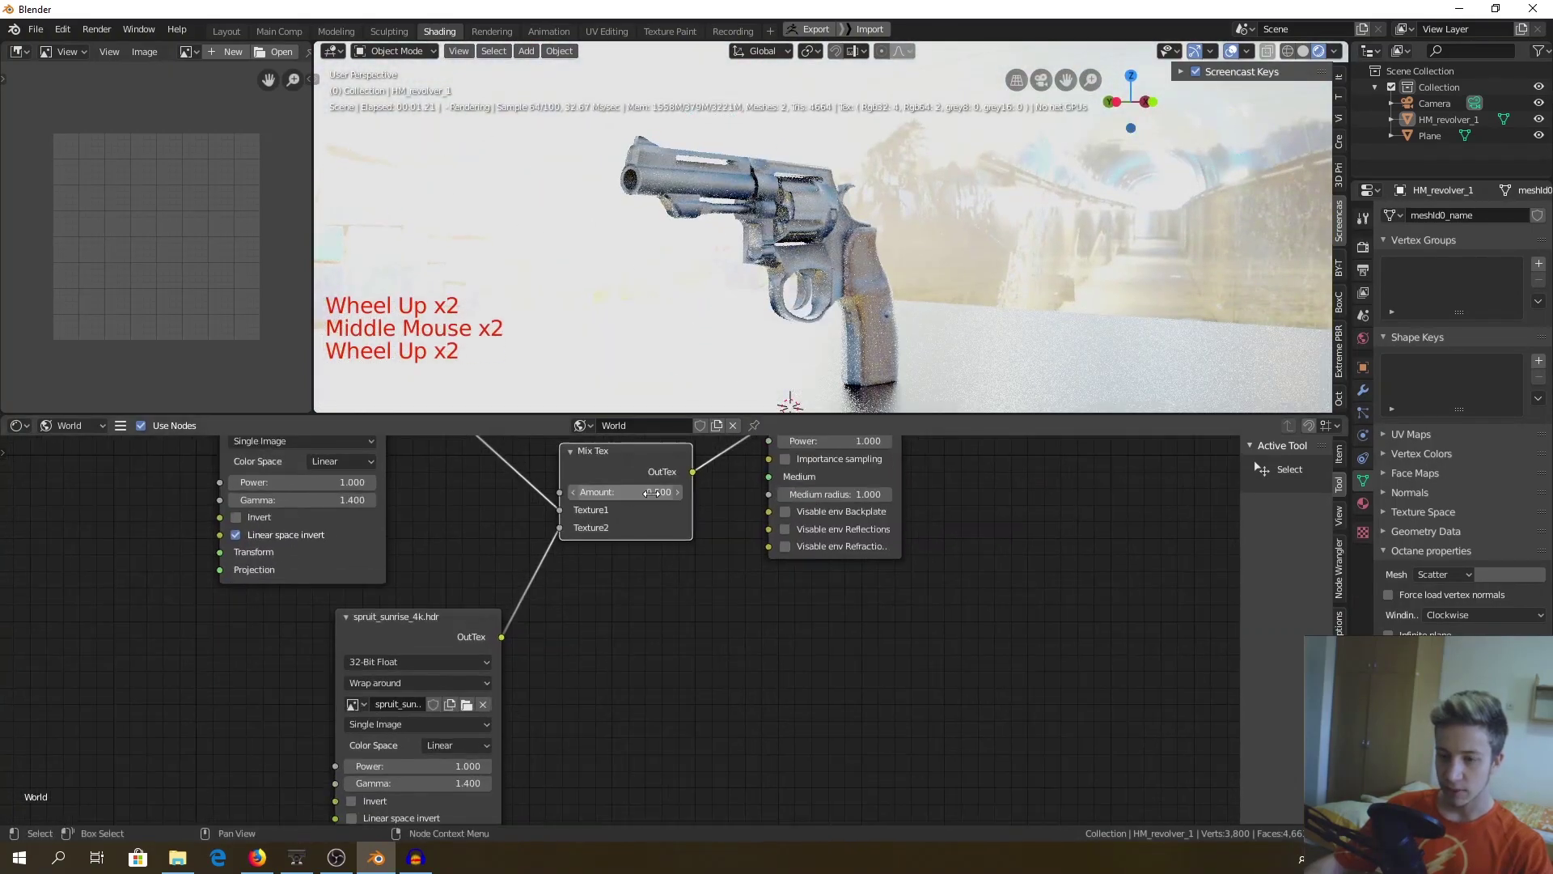
scroll(651, 493, up, 1)
drag(652, 493, 655, 493)
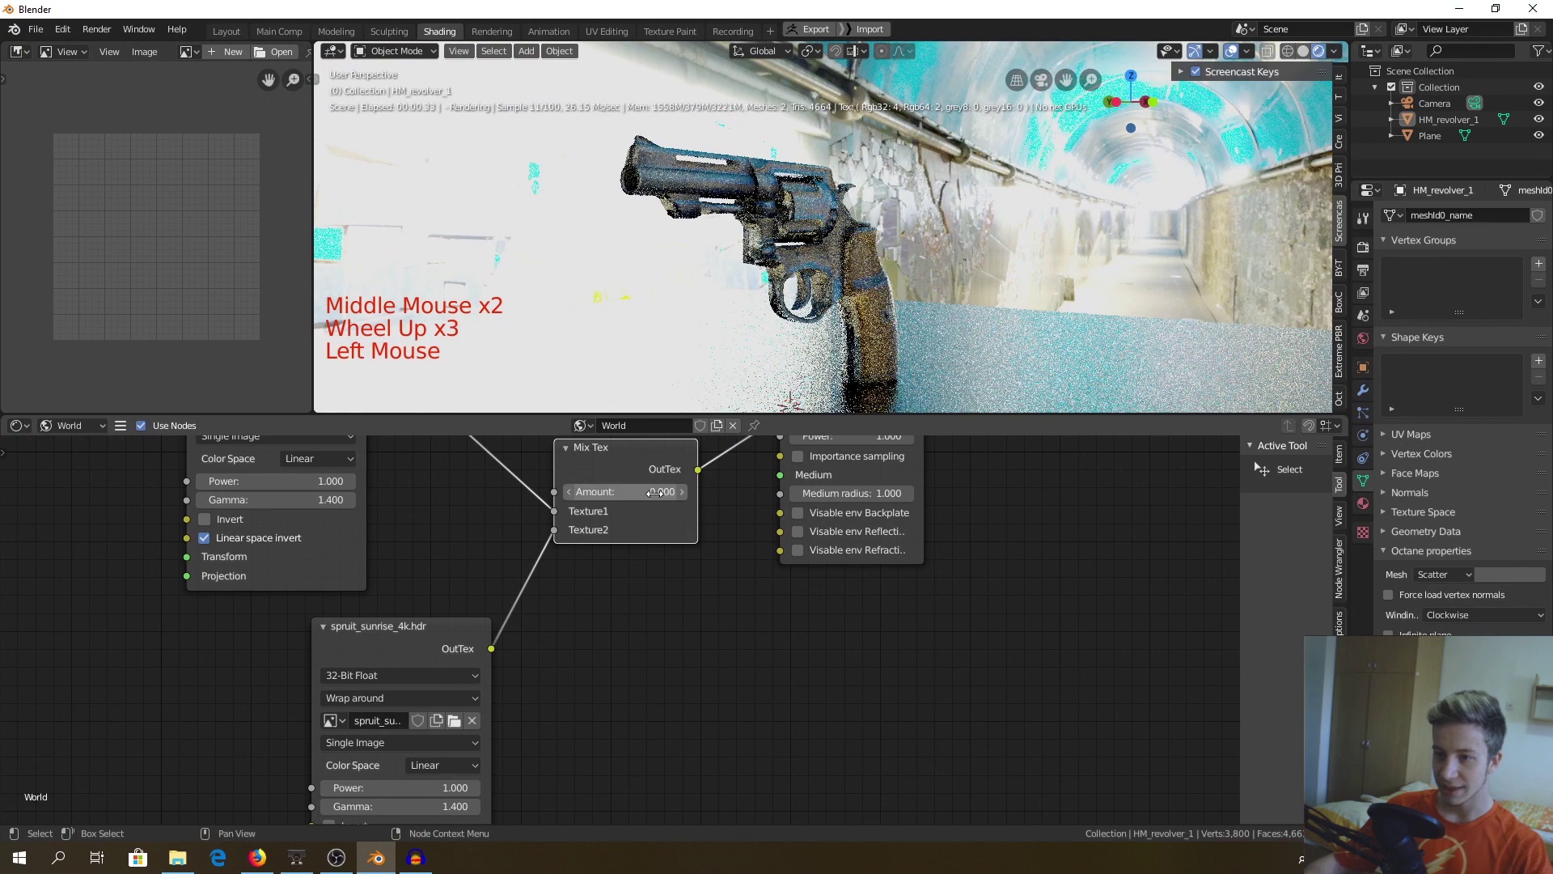
middle_drag(655, 493, 720, 585)
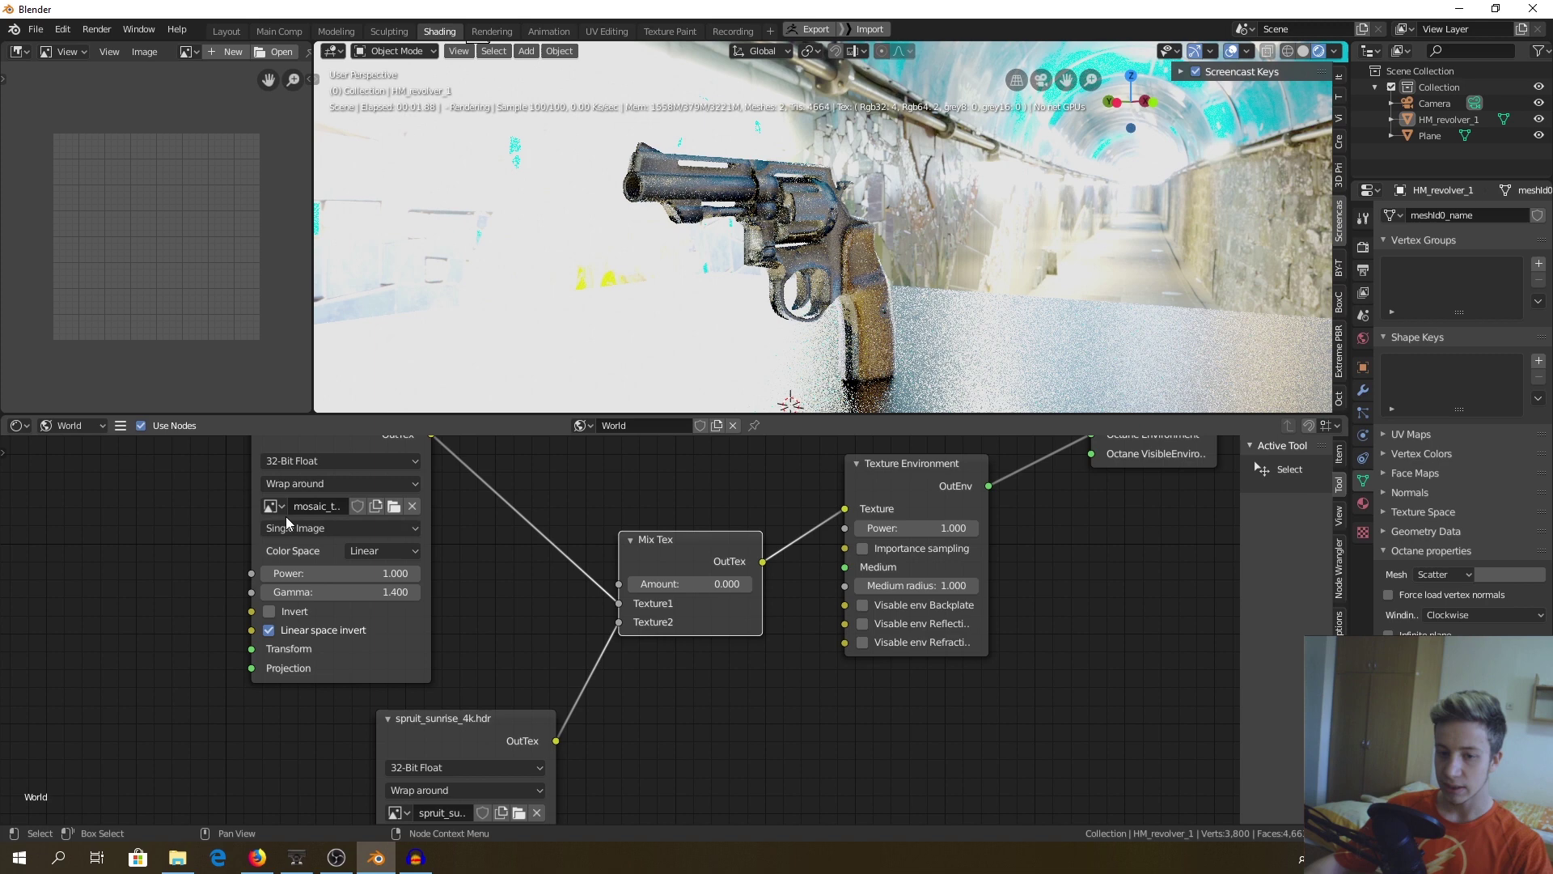
drag(688, 583, 732, 583)
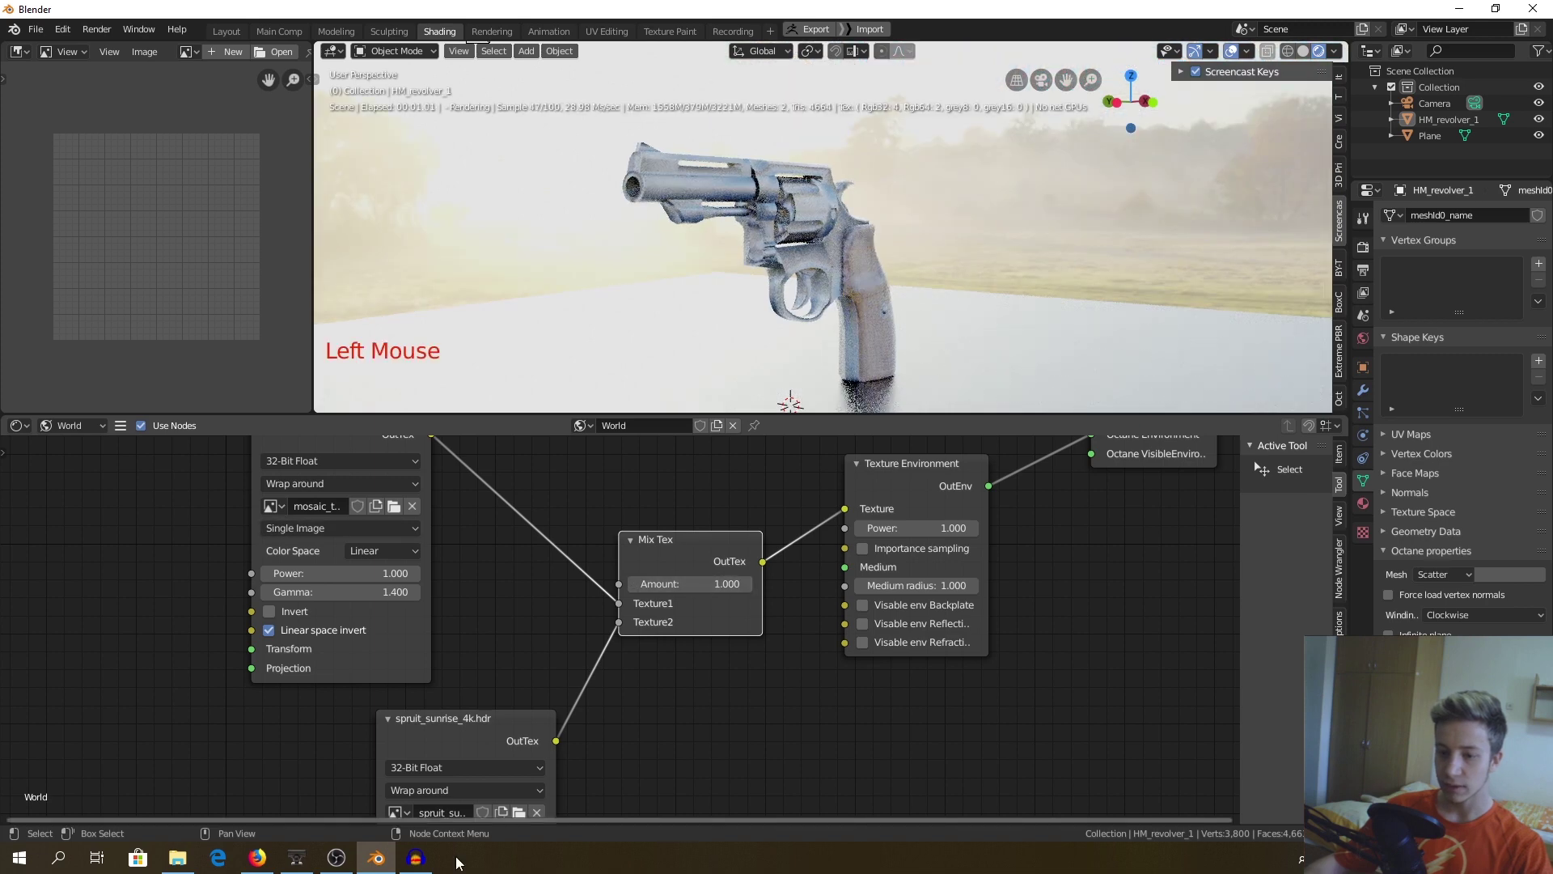
Enable Linear space invert on the sunrise node and set Mix Tex Amount to 0.600
middle_drag(641, 721, 621, 552)
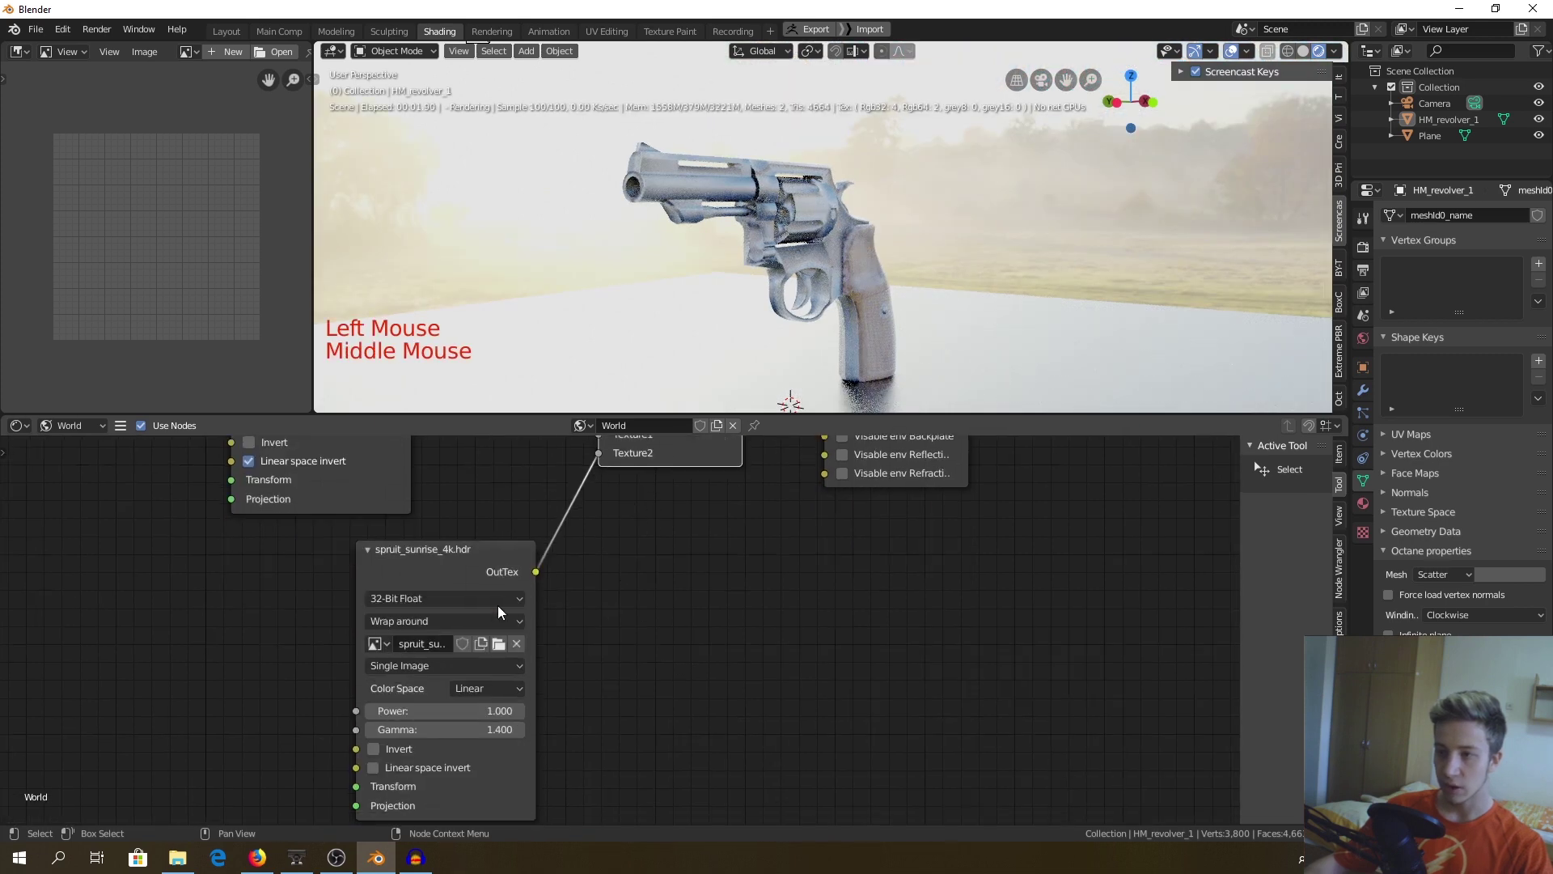
click(444, 775)
middle_drag(468, 555, 468, 564)
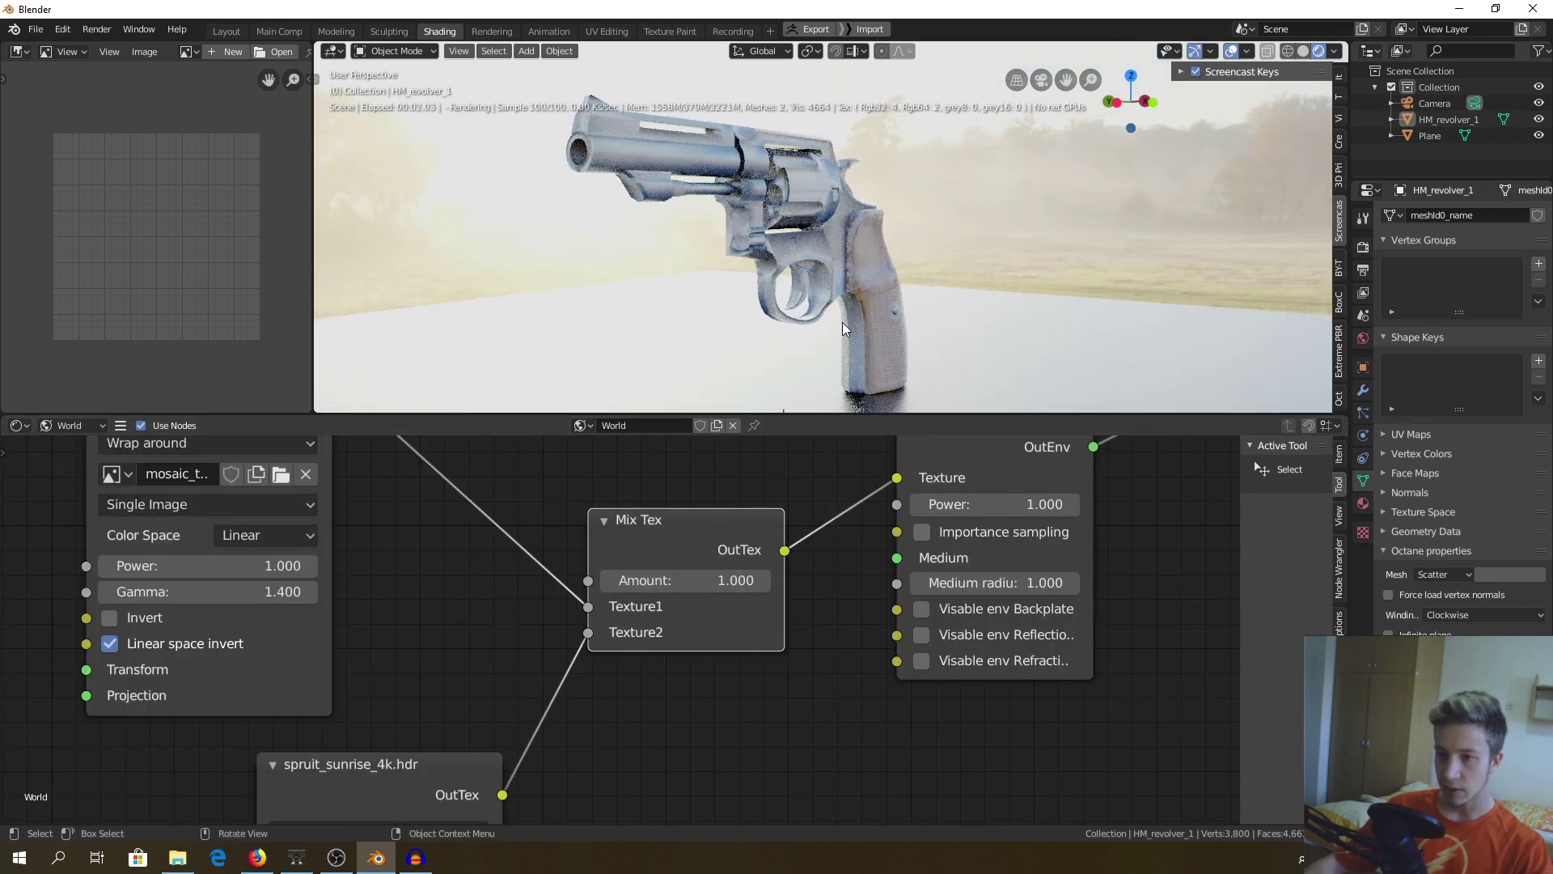
click(725, 576)
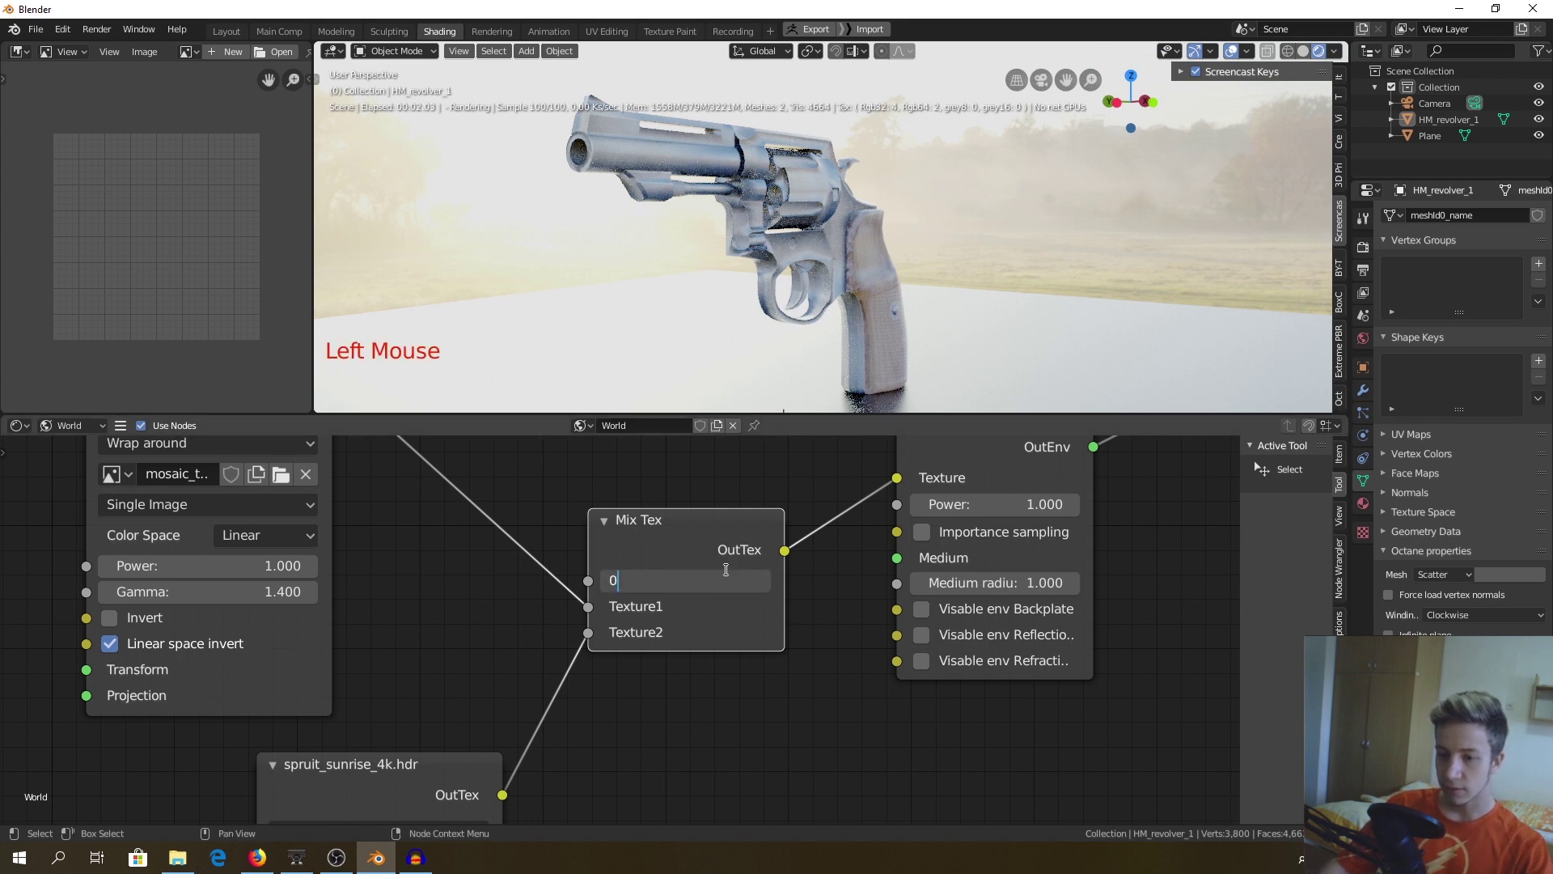
text(0.6)
key(Return)
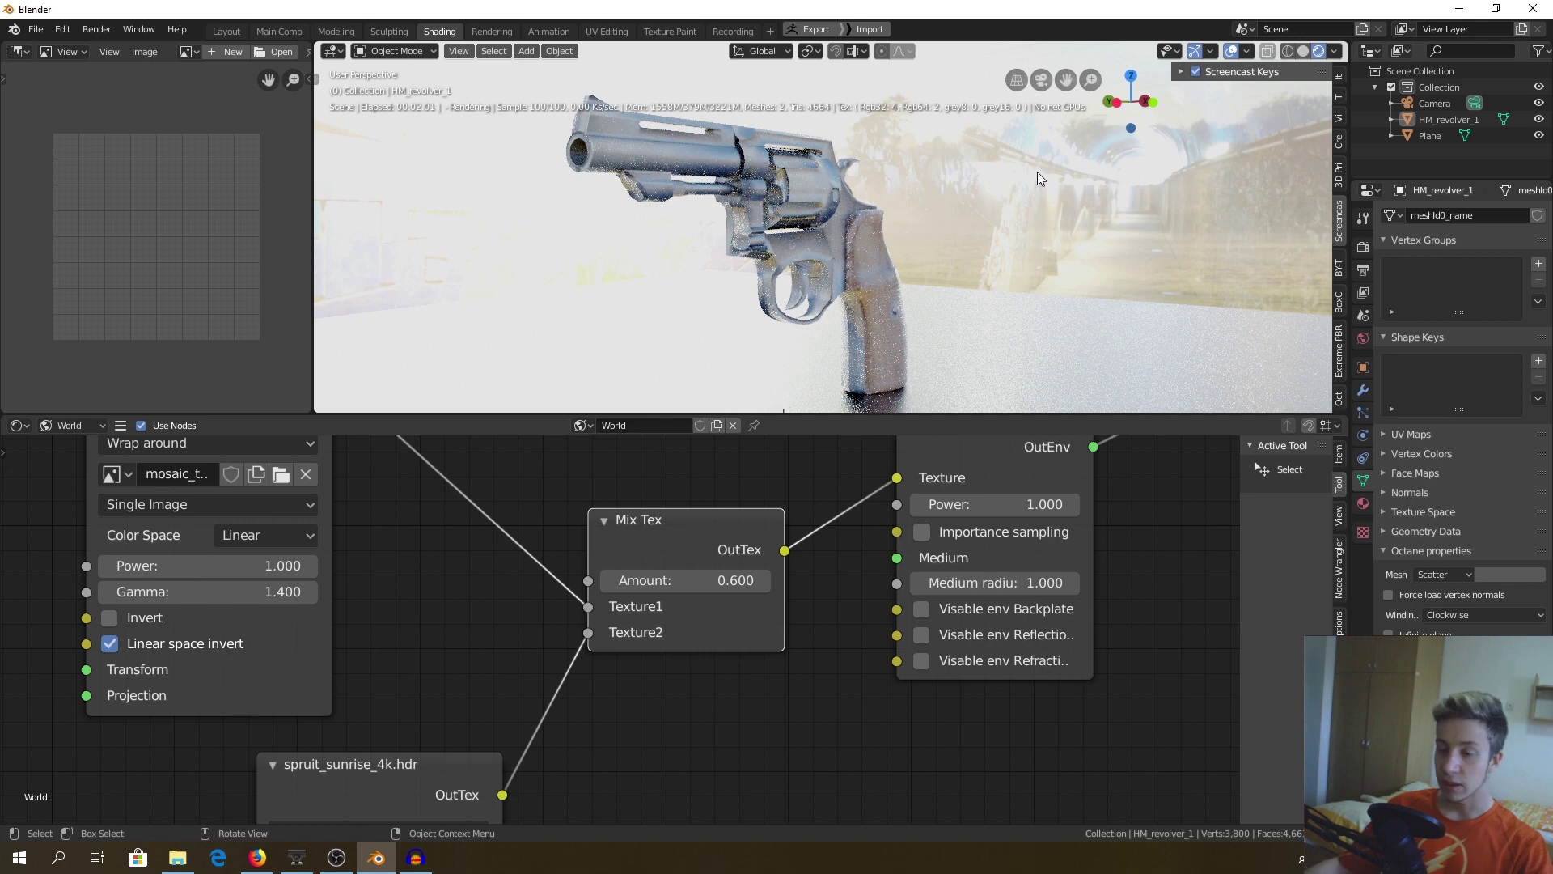
In the Render tab, expand the Octane kernel panel and enable the Alpha channel
double_click(1364, 251)
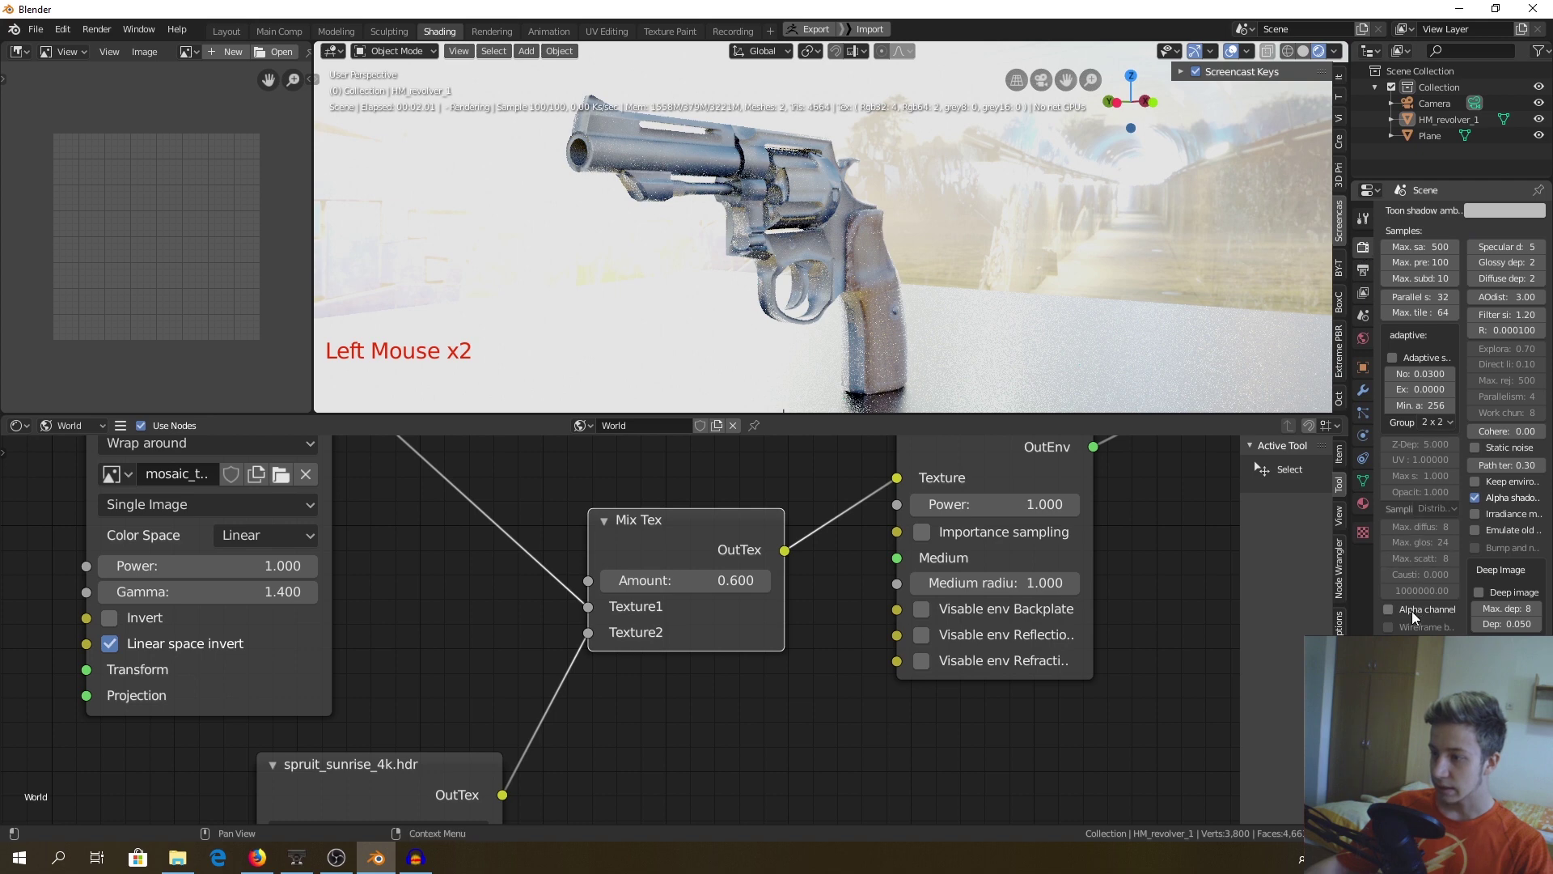
scroll(1410, 610, up, 11)
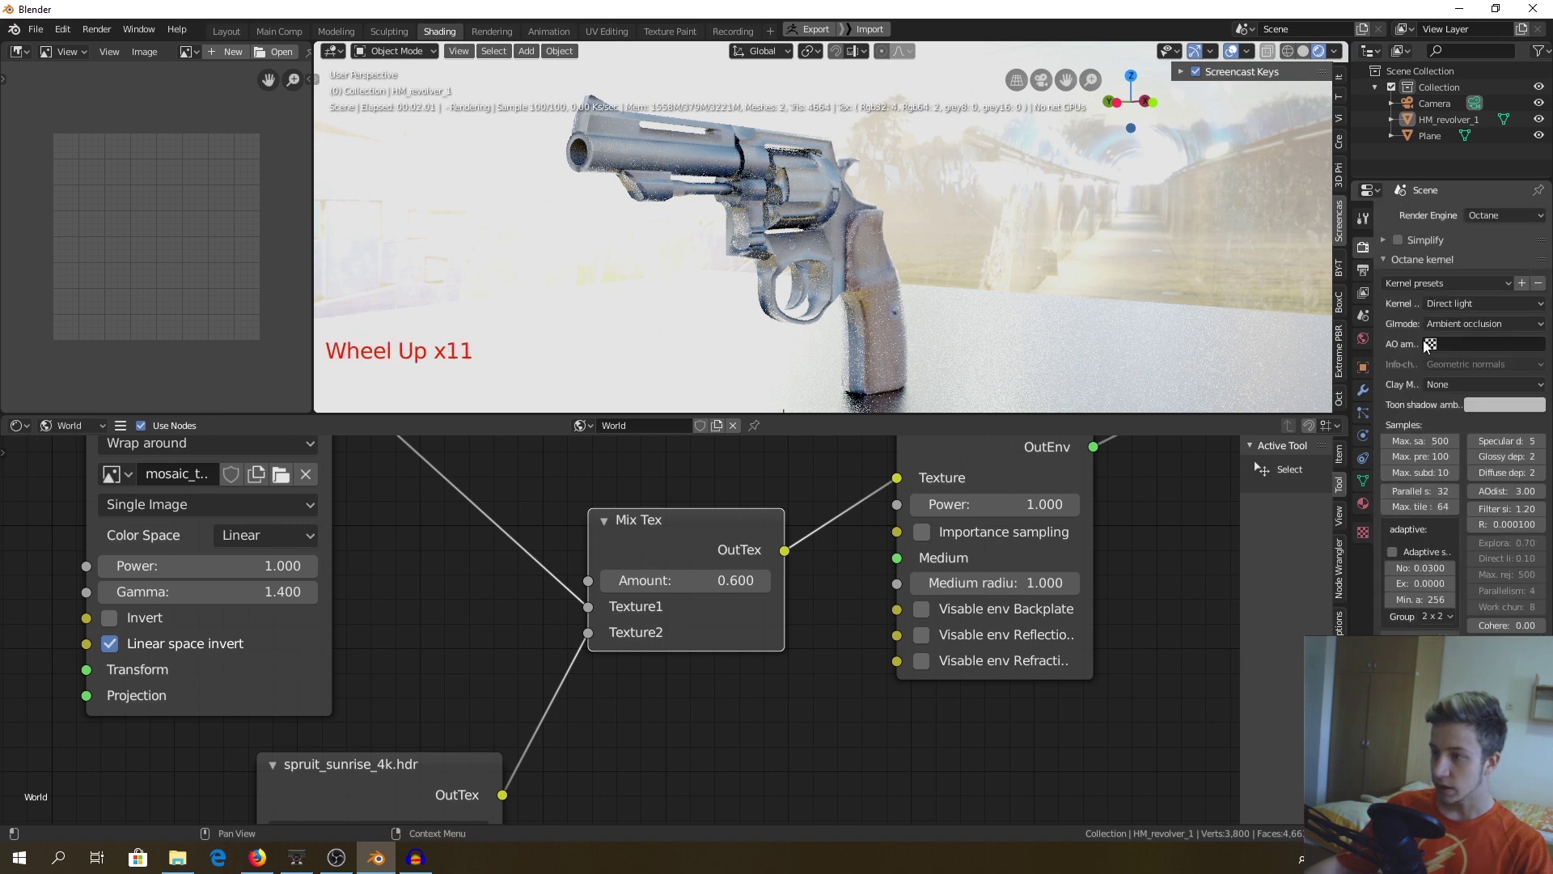
scroll(1429, 345, up, 1)
click(1427, 242)
click(1427, 246)
click(1411, 240)
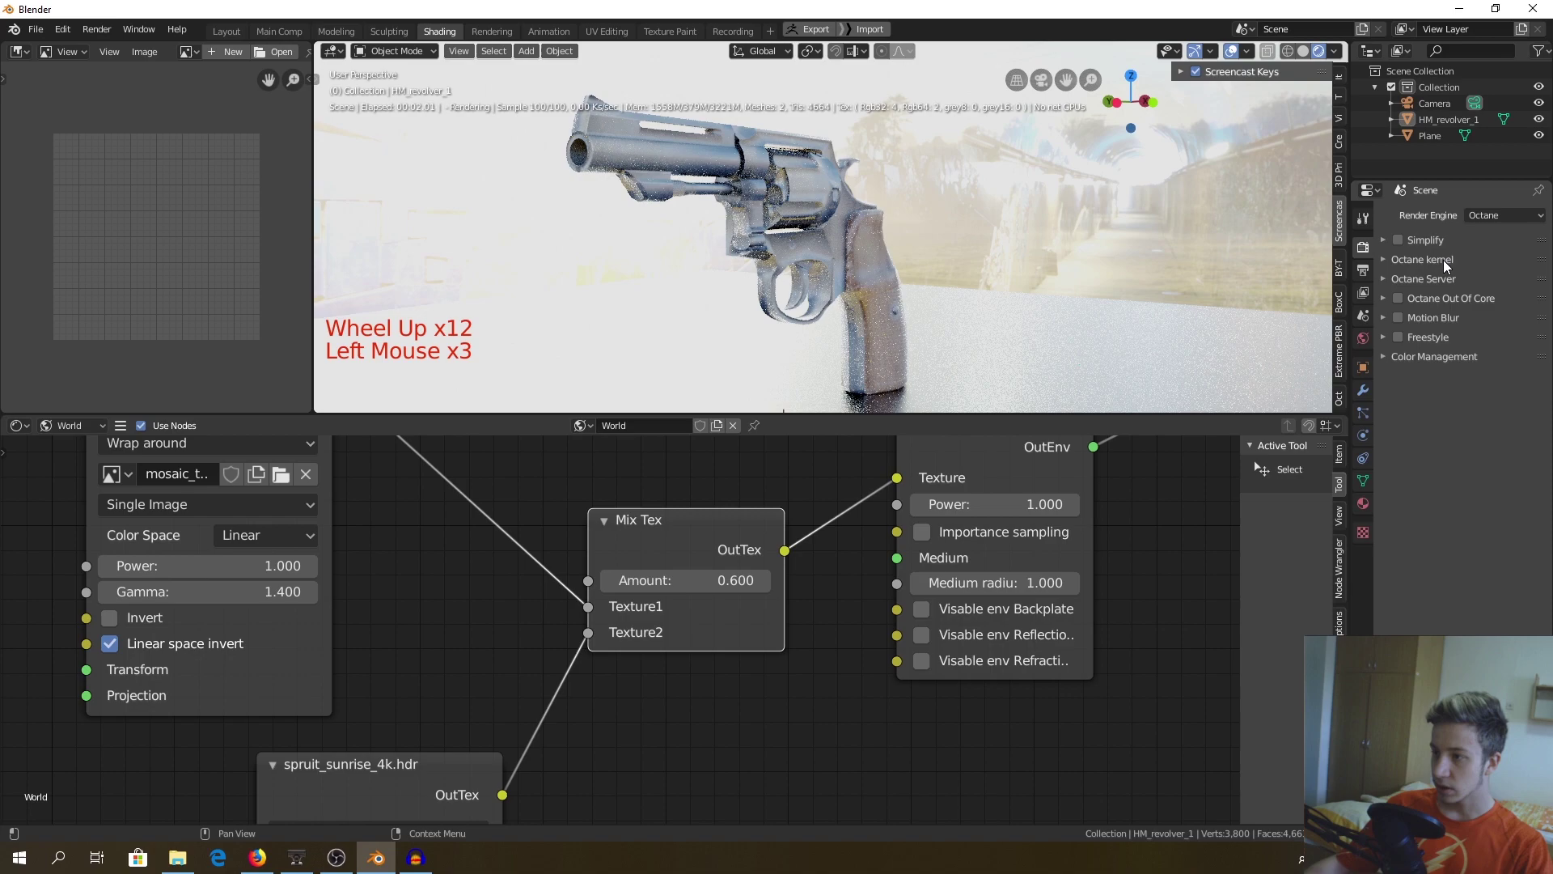
click(1443, 259)
scroll(1443, 260, down, 3)
click(877, 289)
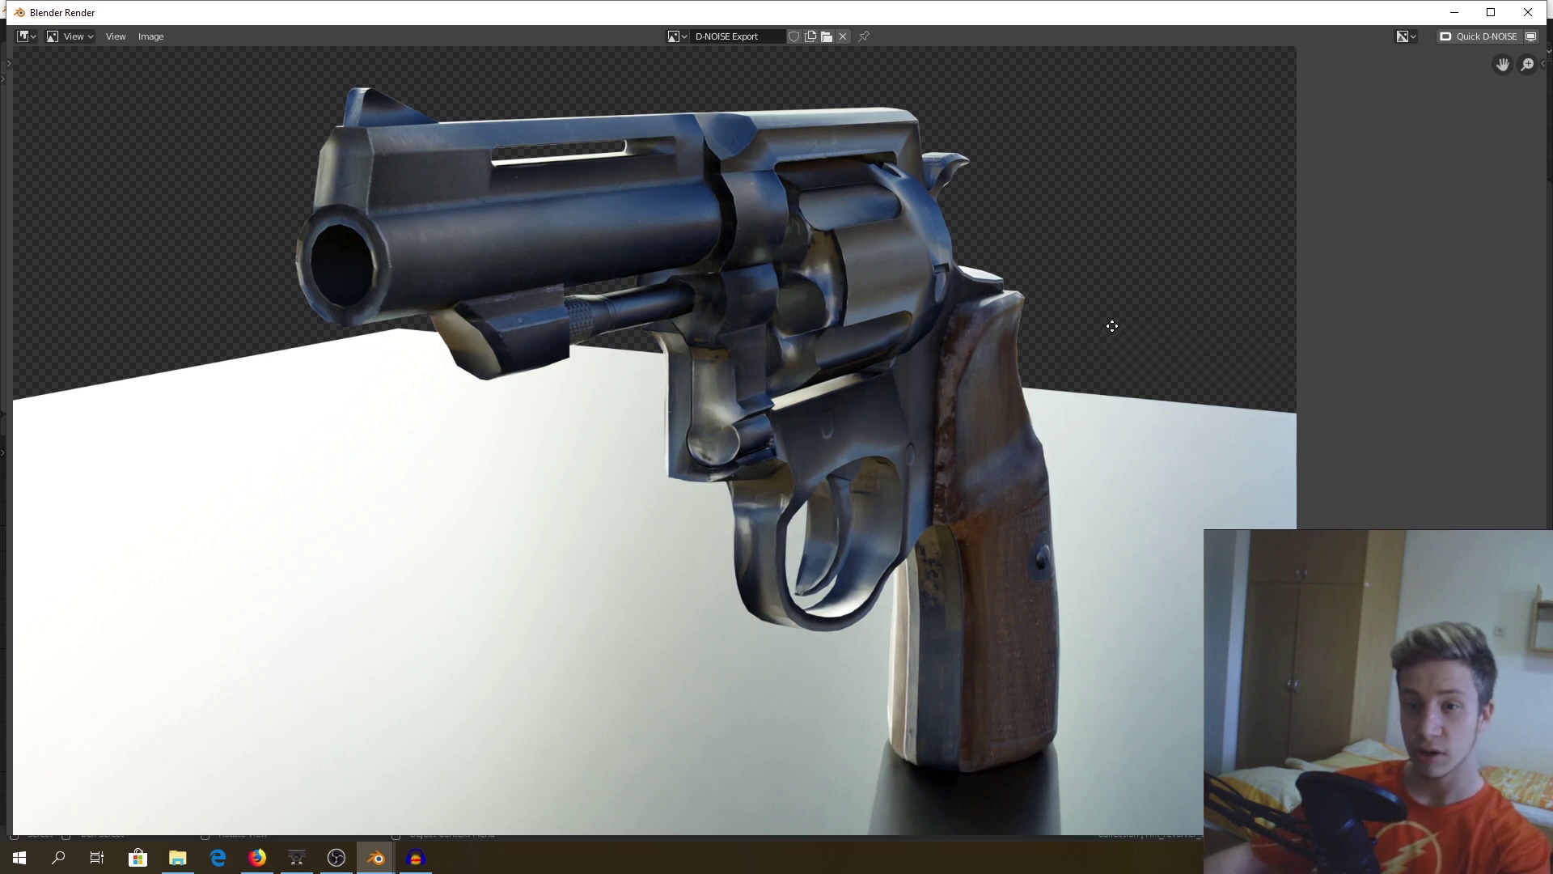
Pan the finished revolver render within the Blender Render window
middle_drag(1112, 326, 1206, 302)
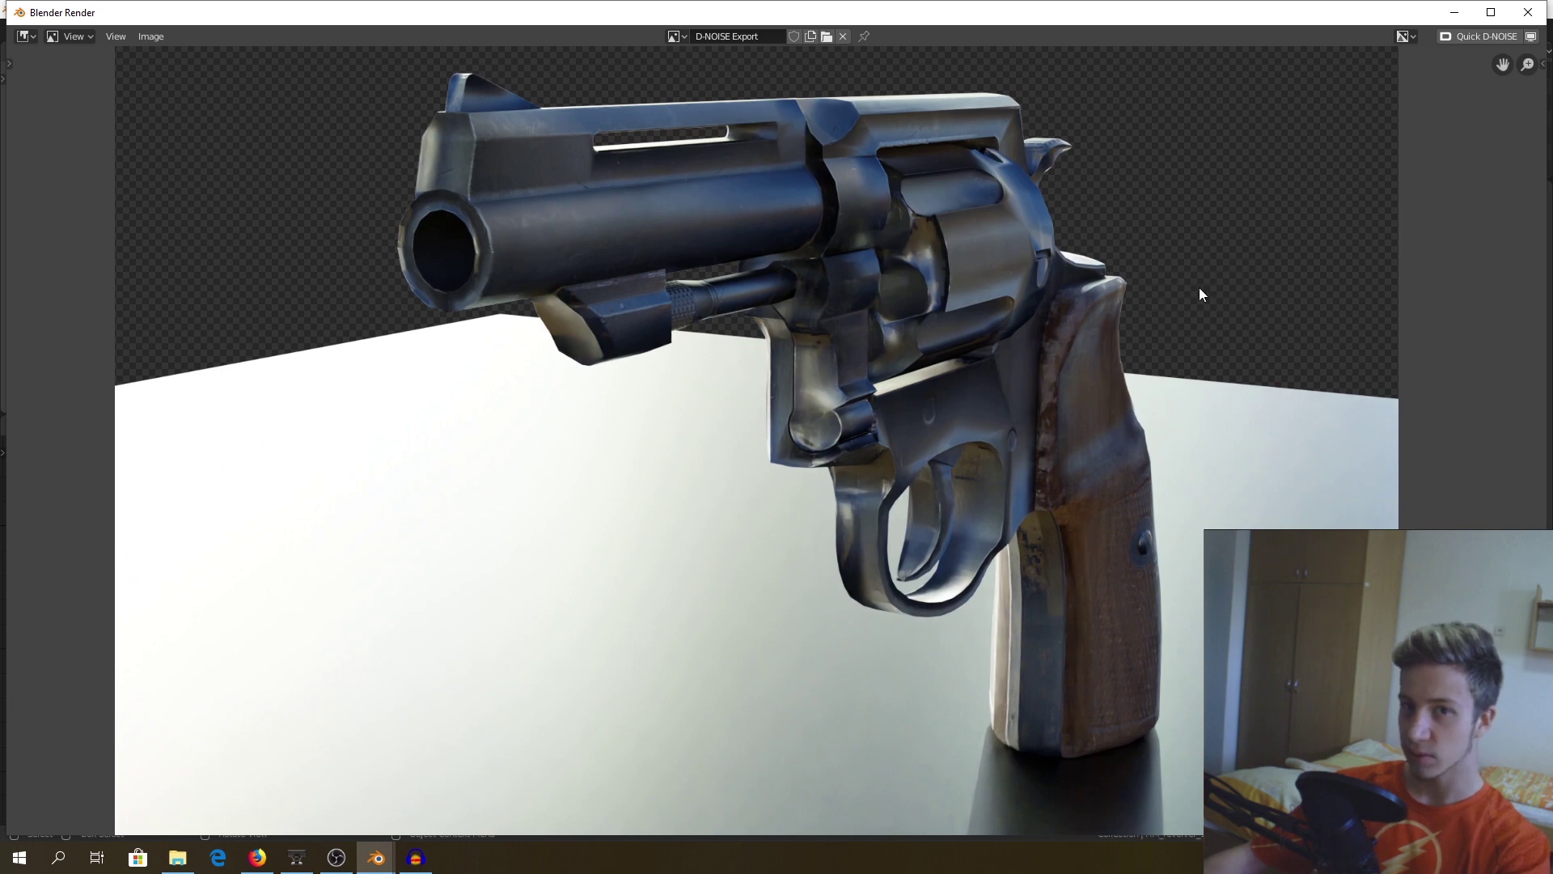